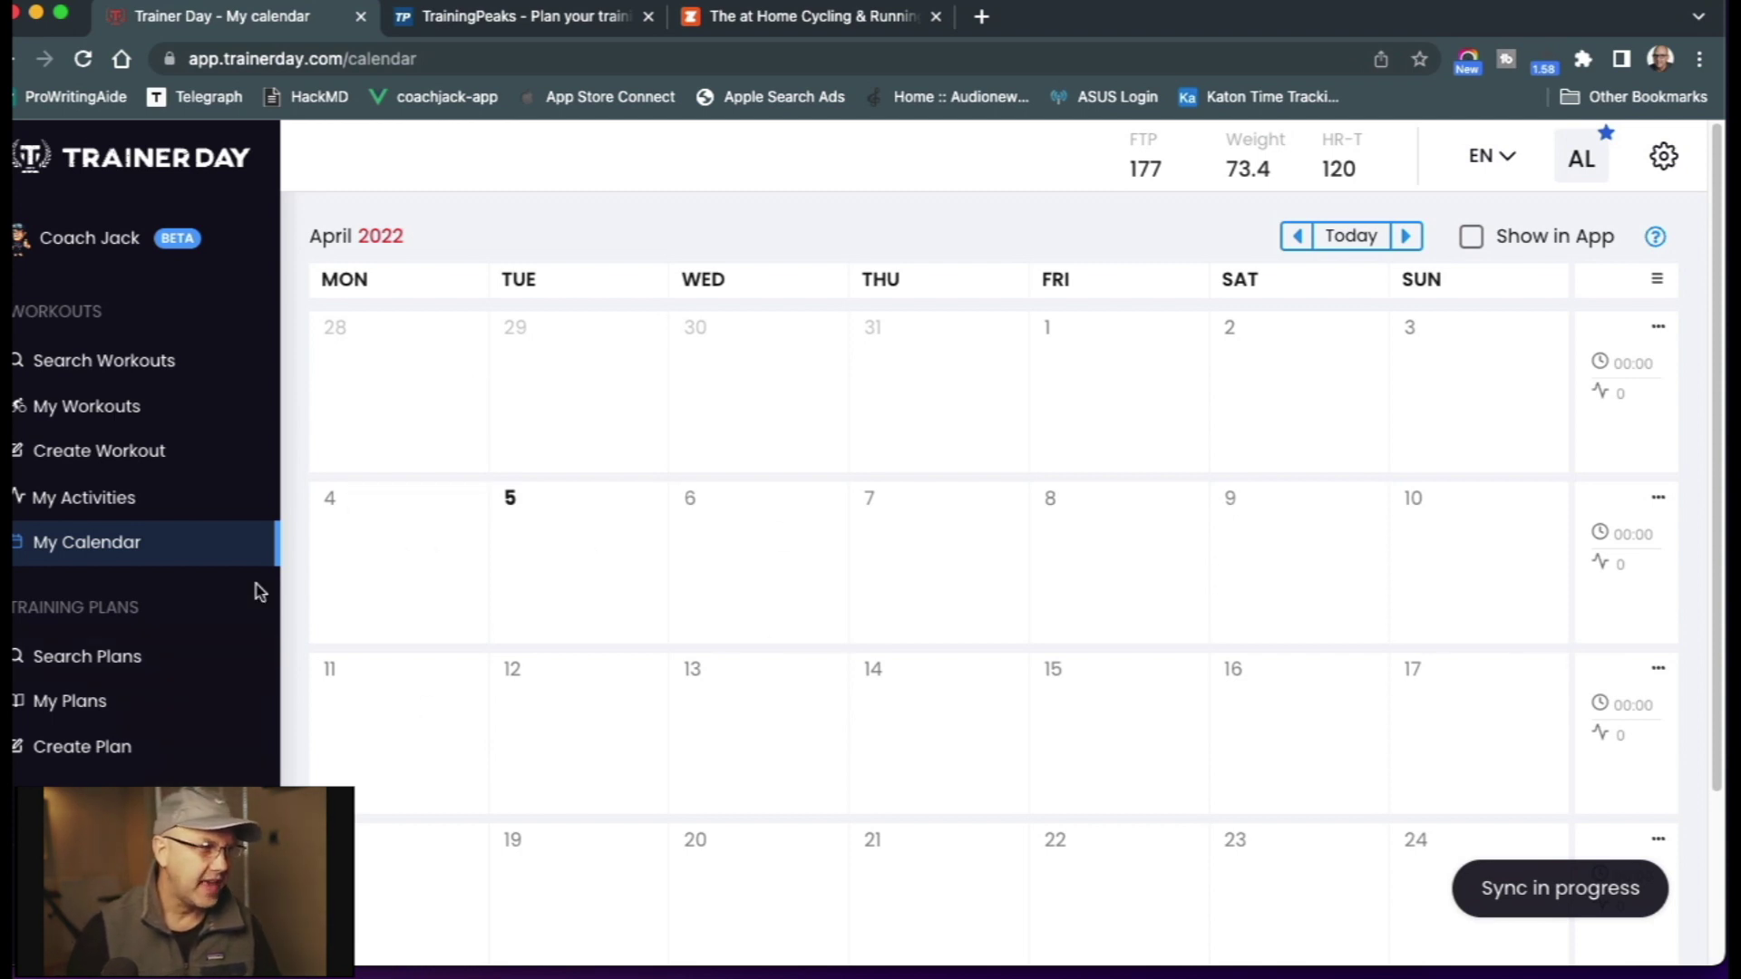
# - Start a new Coach Jack plan and analyze past rides from Strava
pyautogui.click(100, 243)
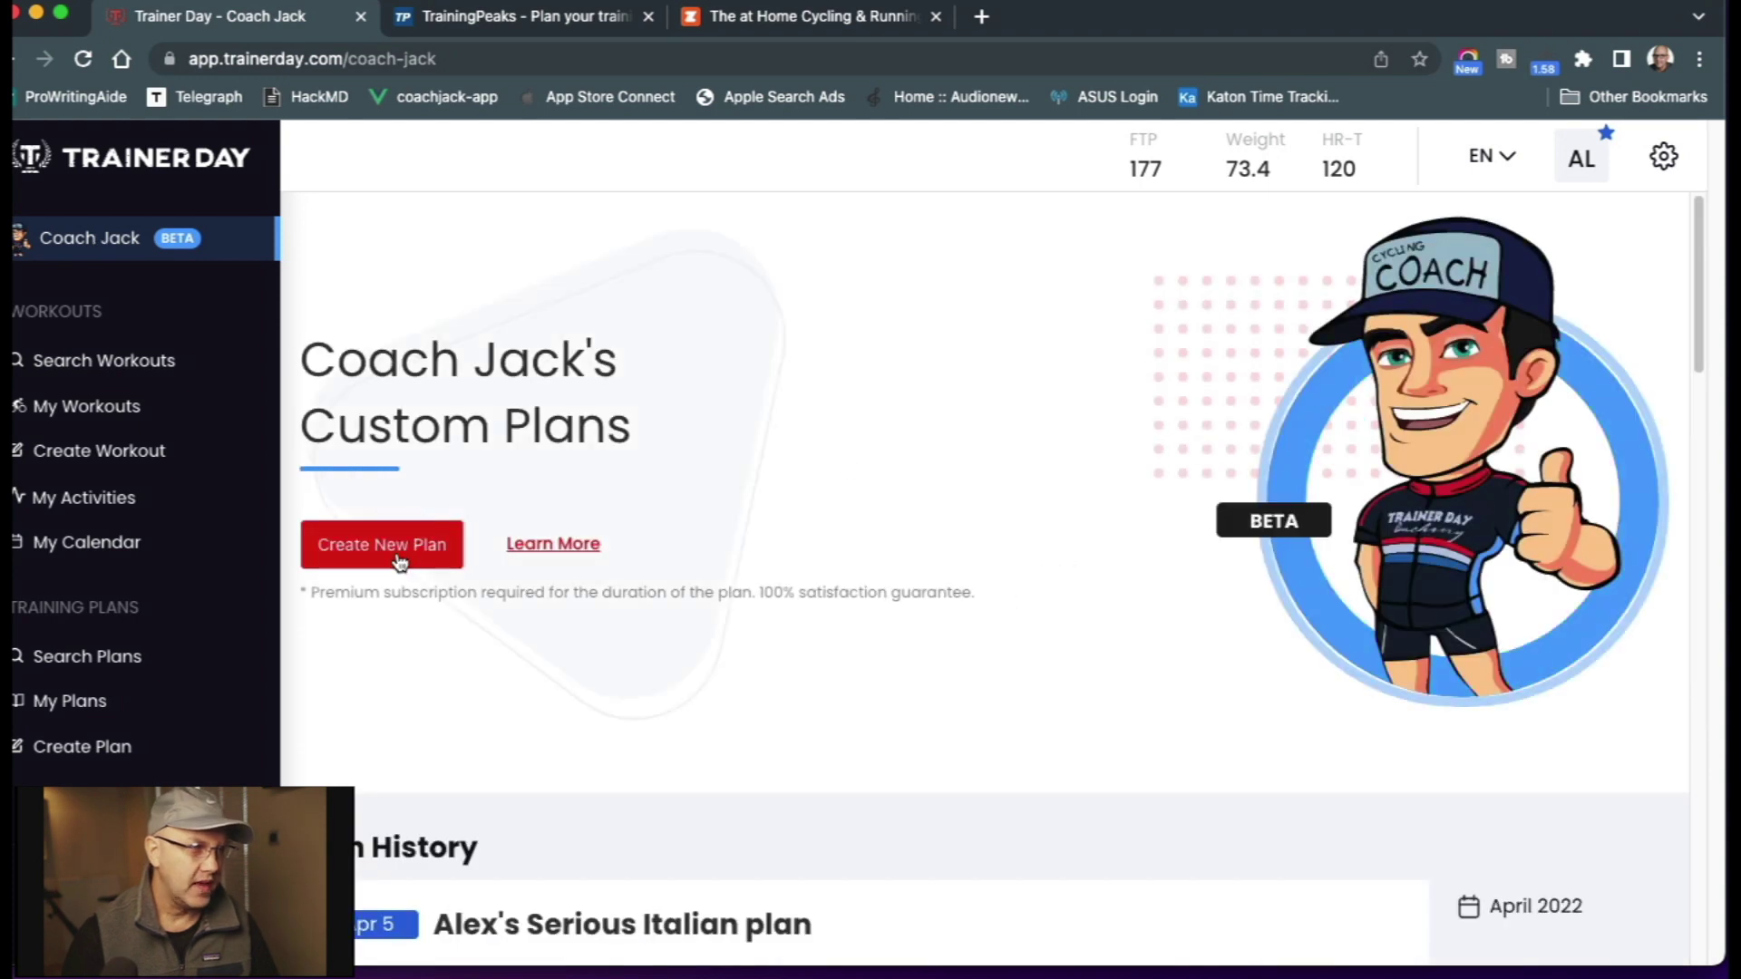
pyautogui.click(390, 556)
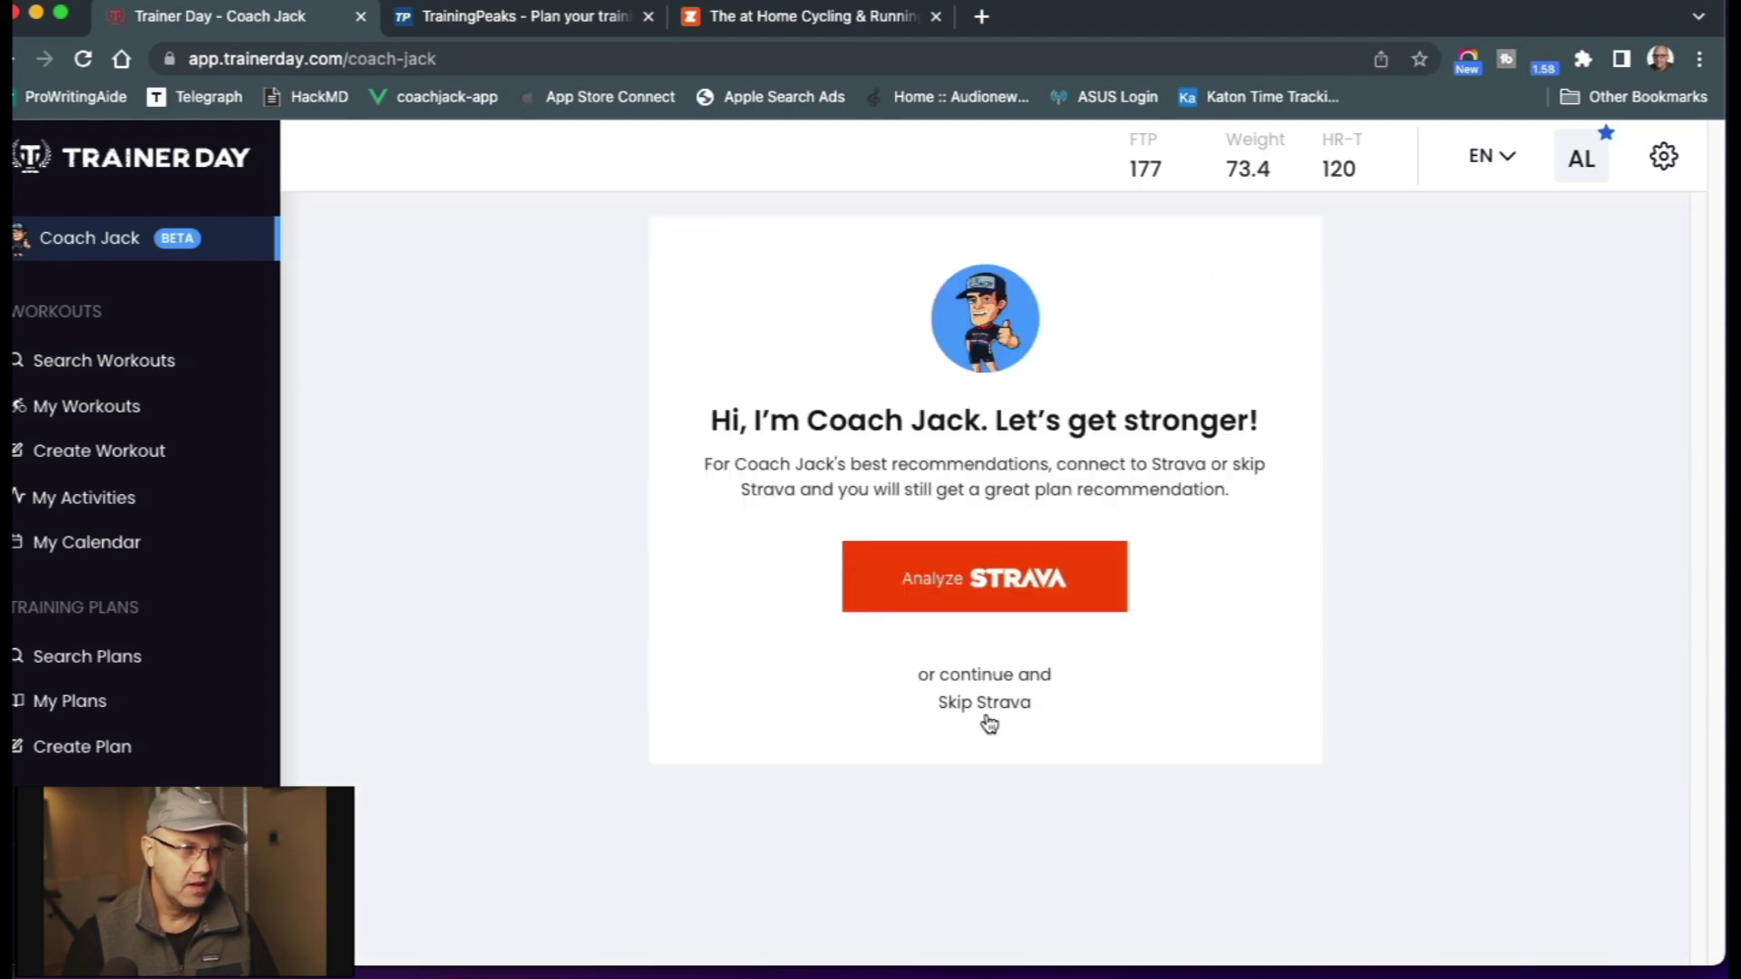
pyautogui.click(997, 583)
pyautogui.click(979, 841)
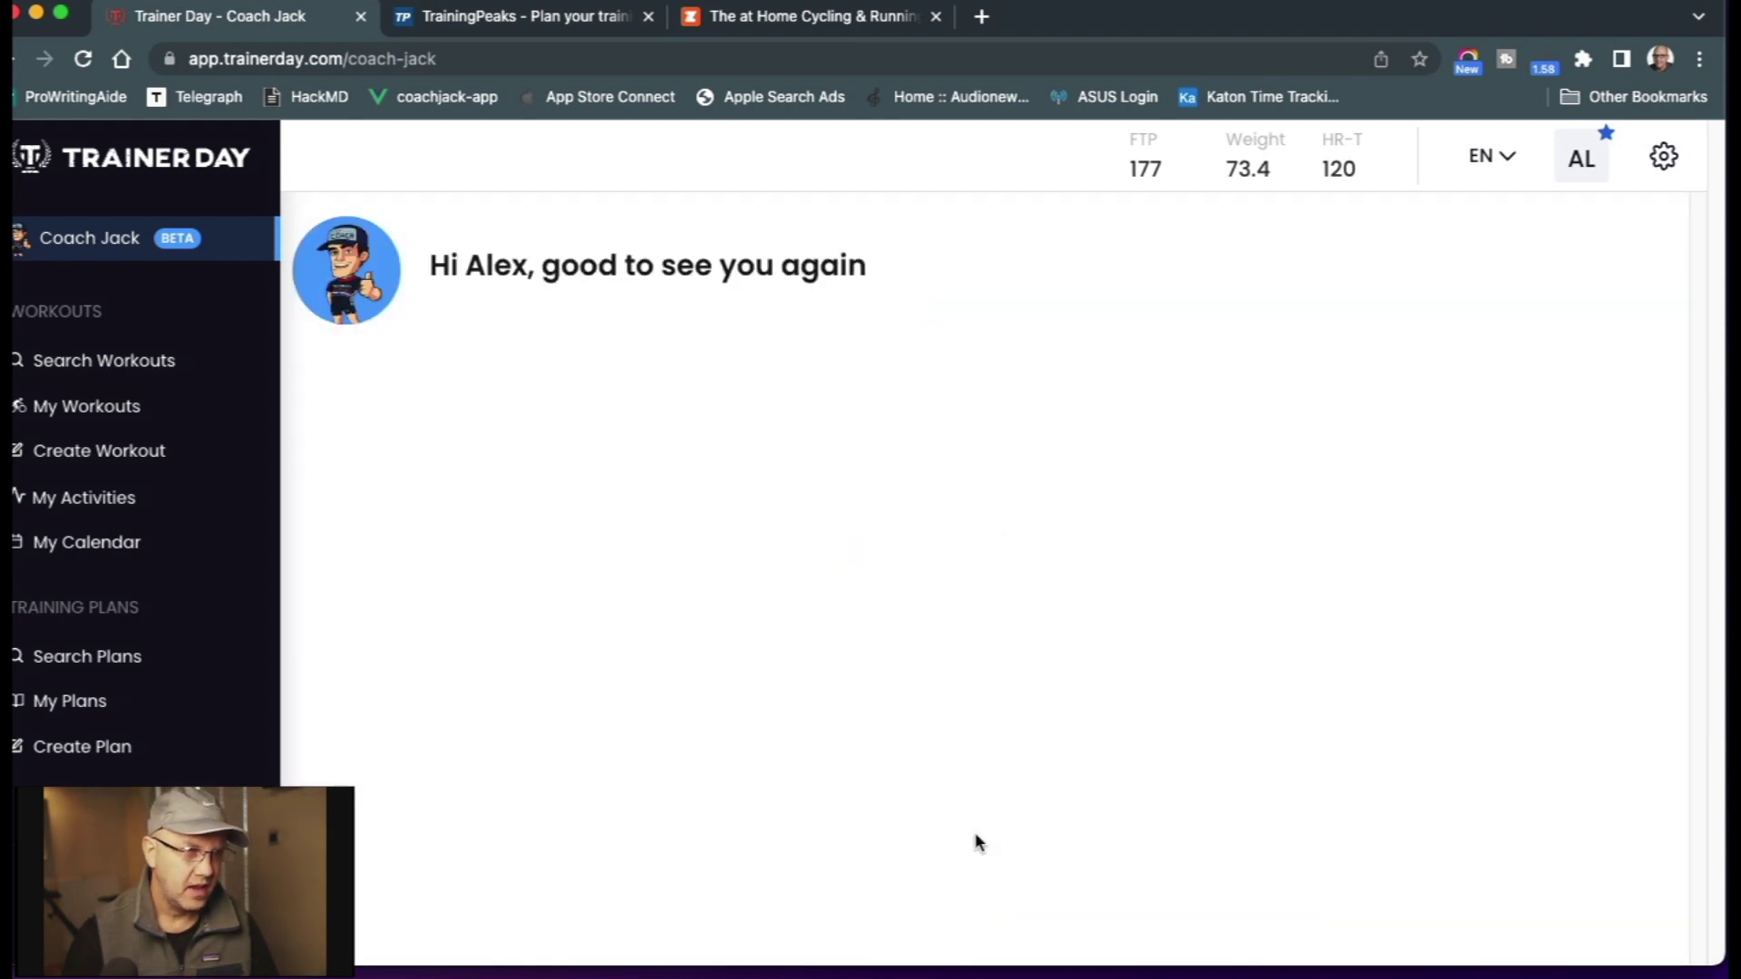
# - Answer Coach Jack: 12 weeks, Climbing goal, no injury, 6-7 hours sleep, then view the plan
pyautogui.click(603, 578)
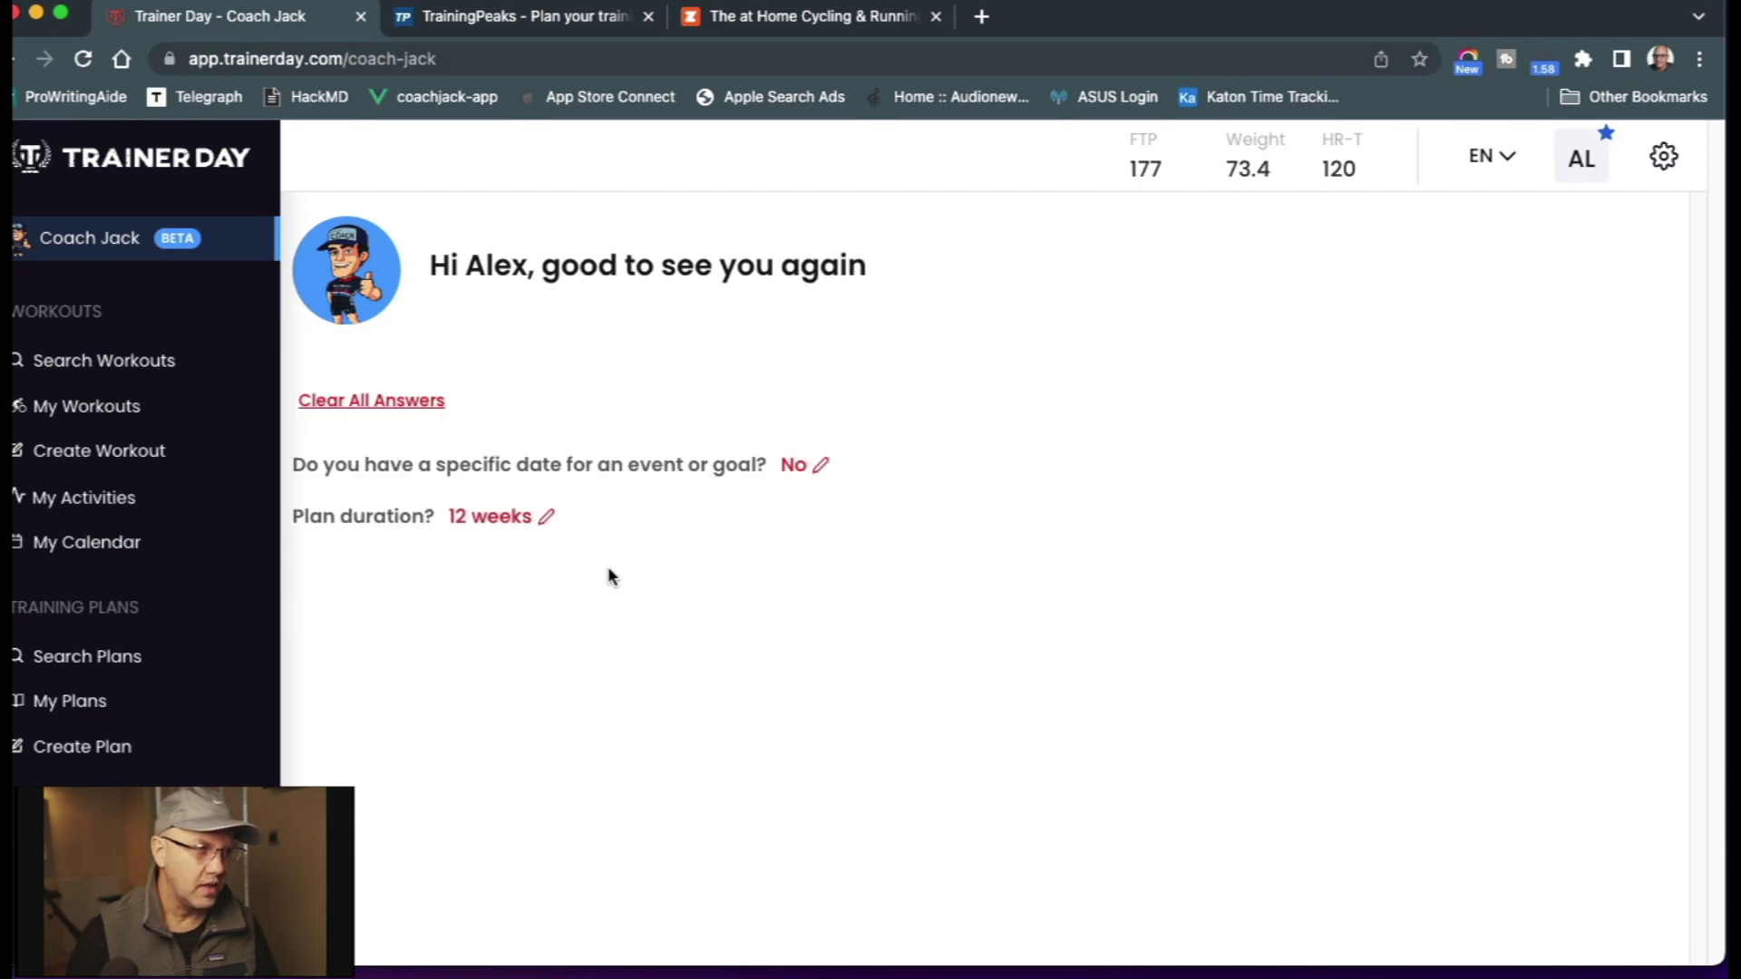
pyautogui.click(649, 634)
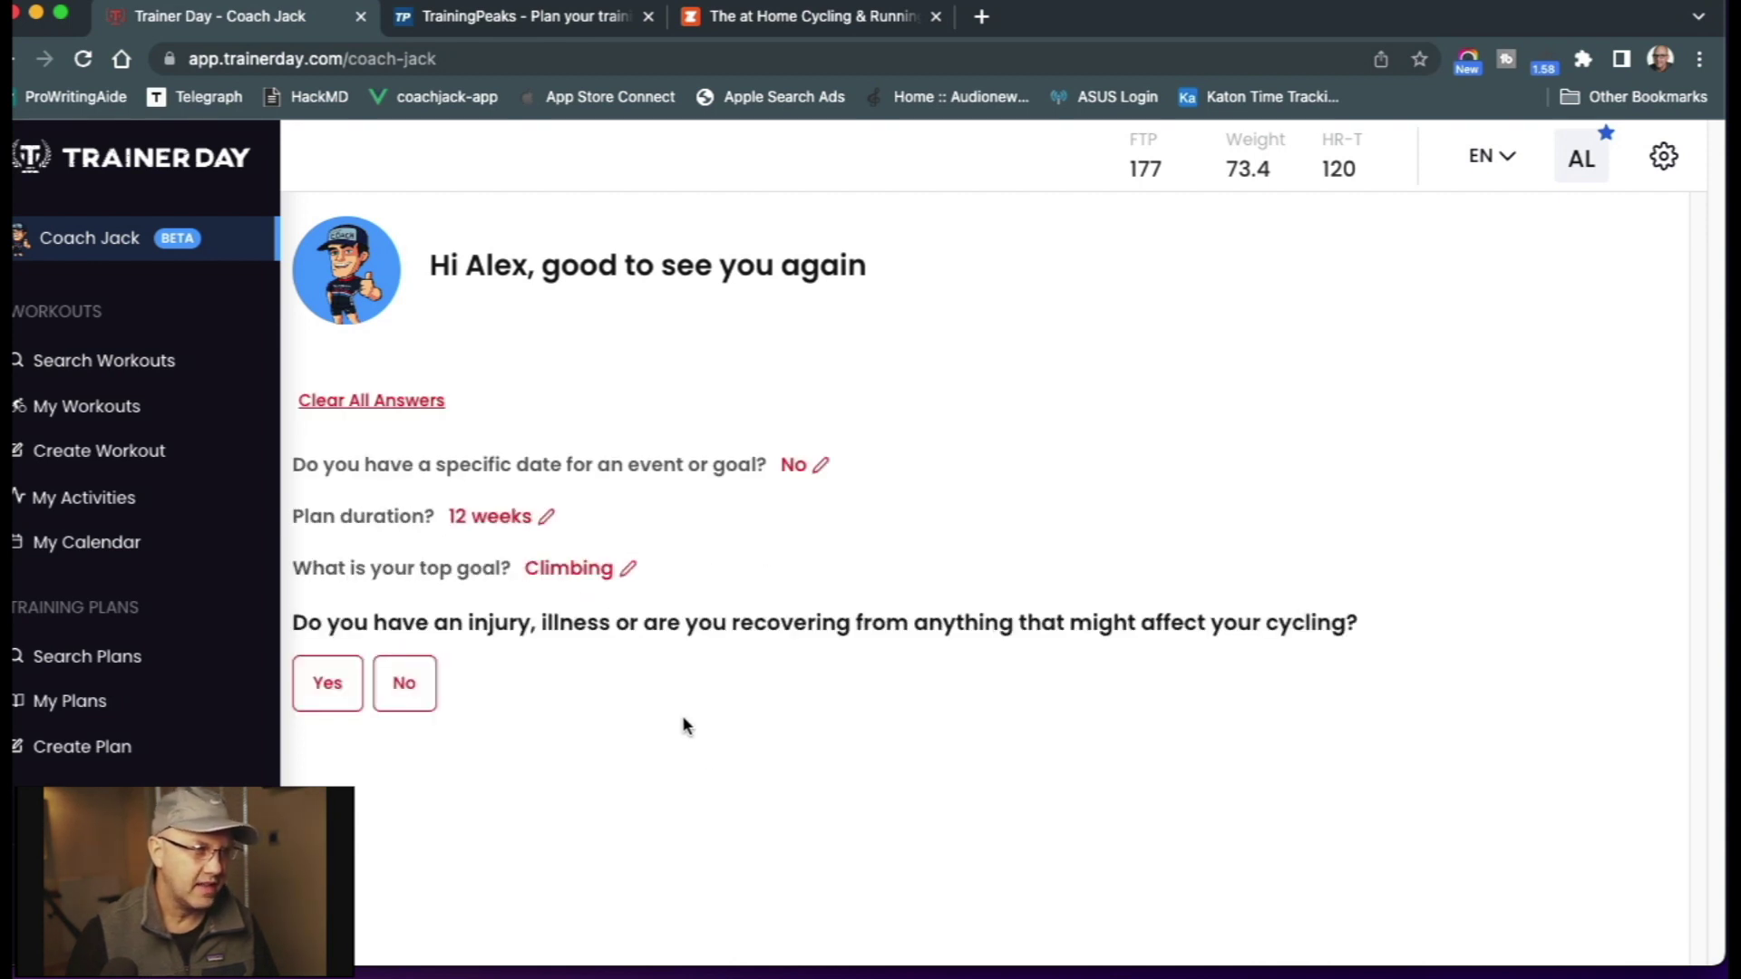
pyautogui.click(428, 691)
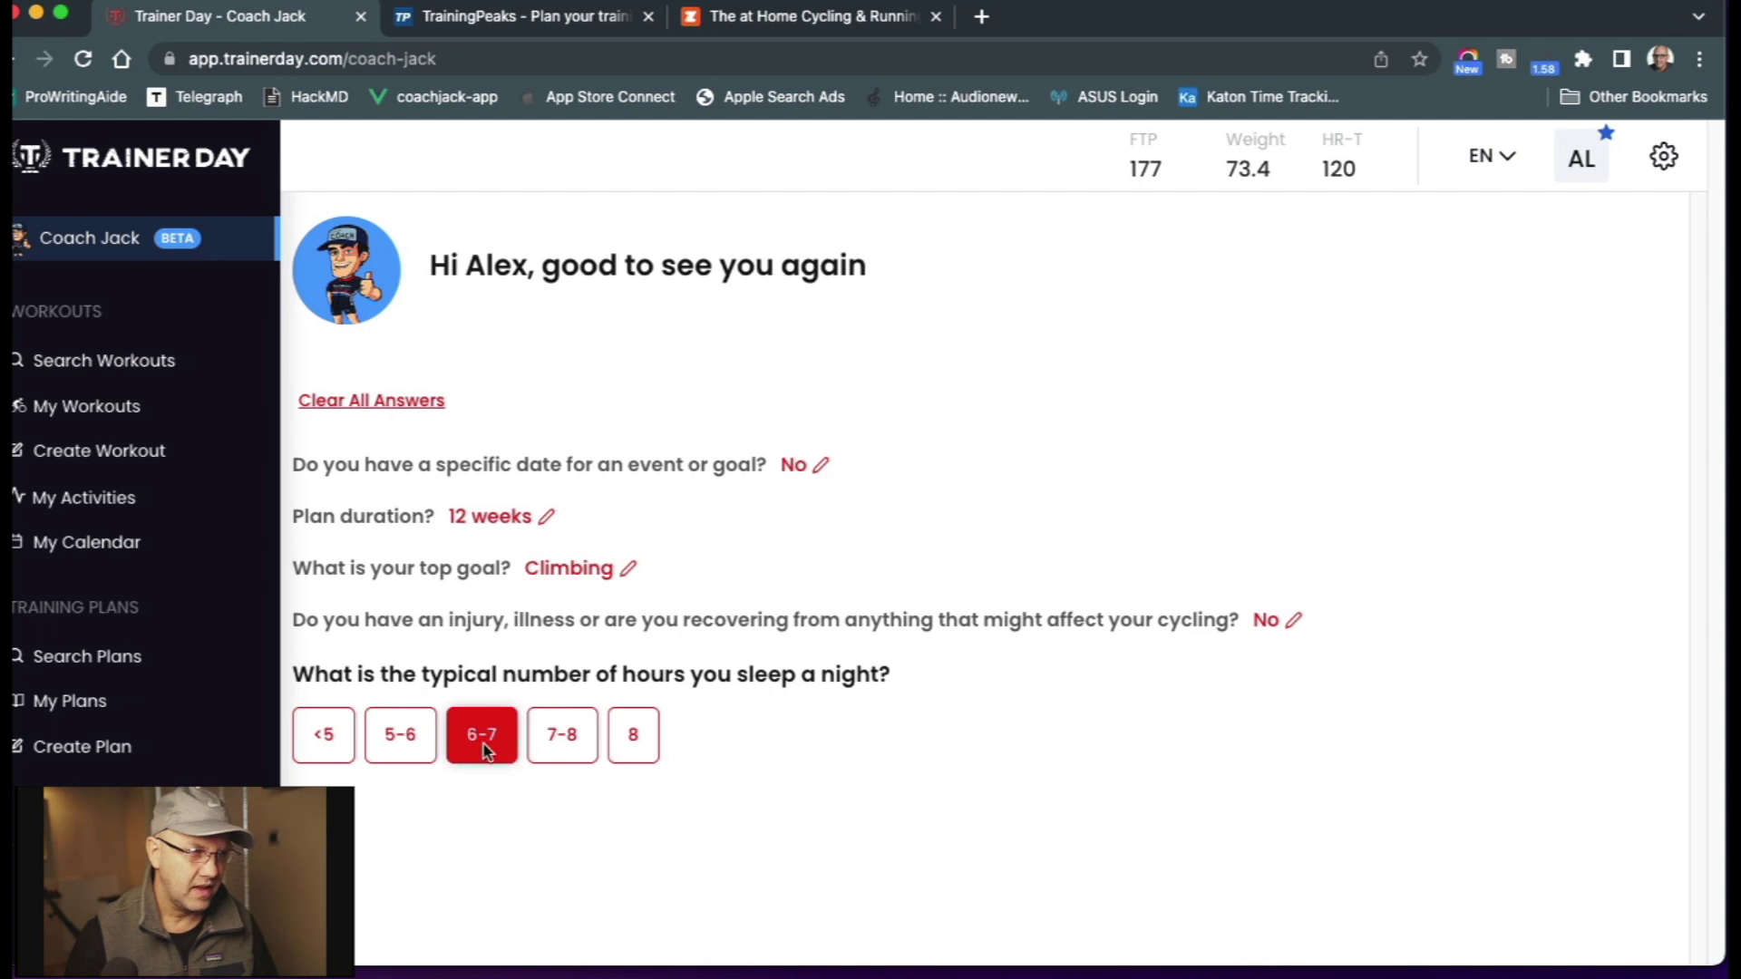
pyautogui.click(487, 745)
pyautogui.click(919, 834)
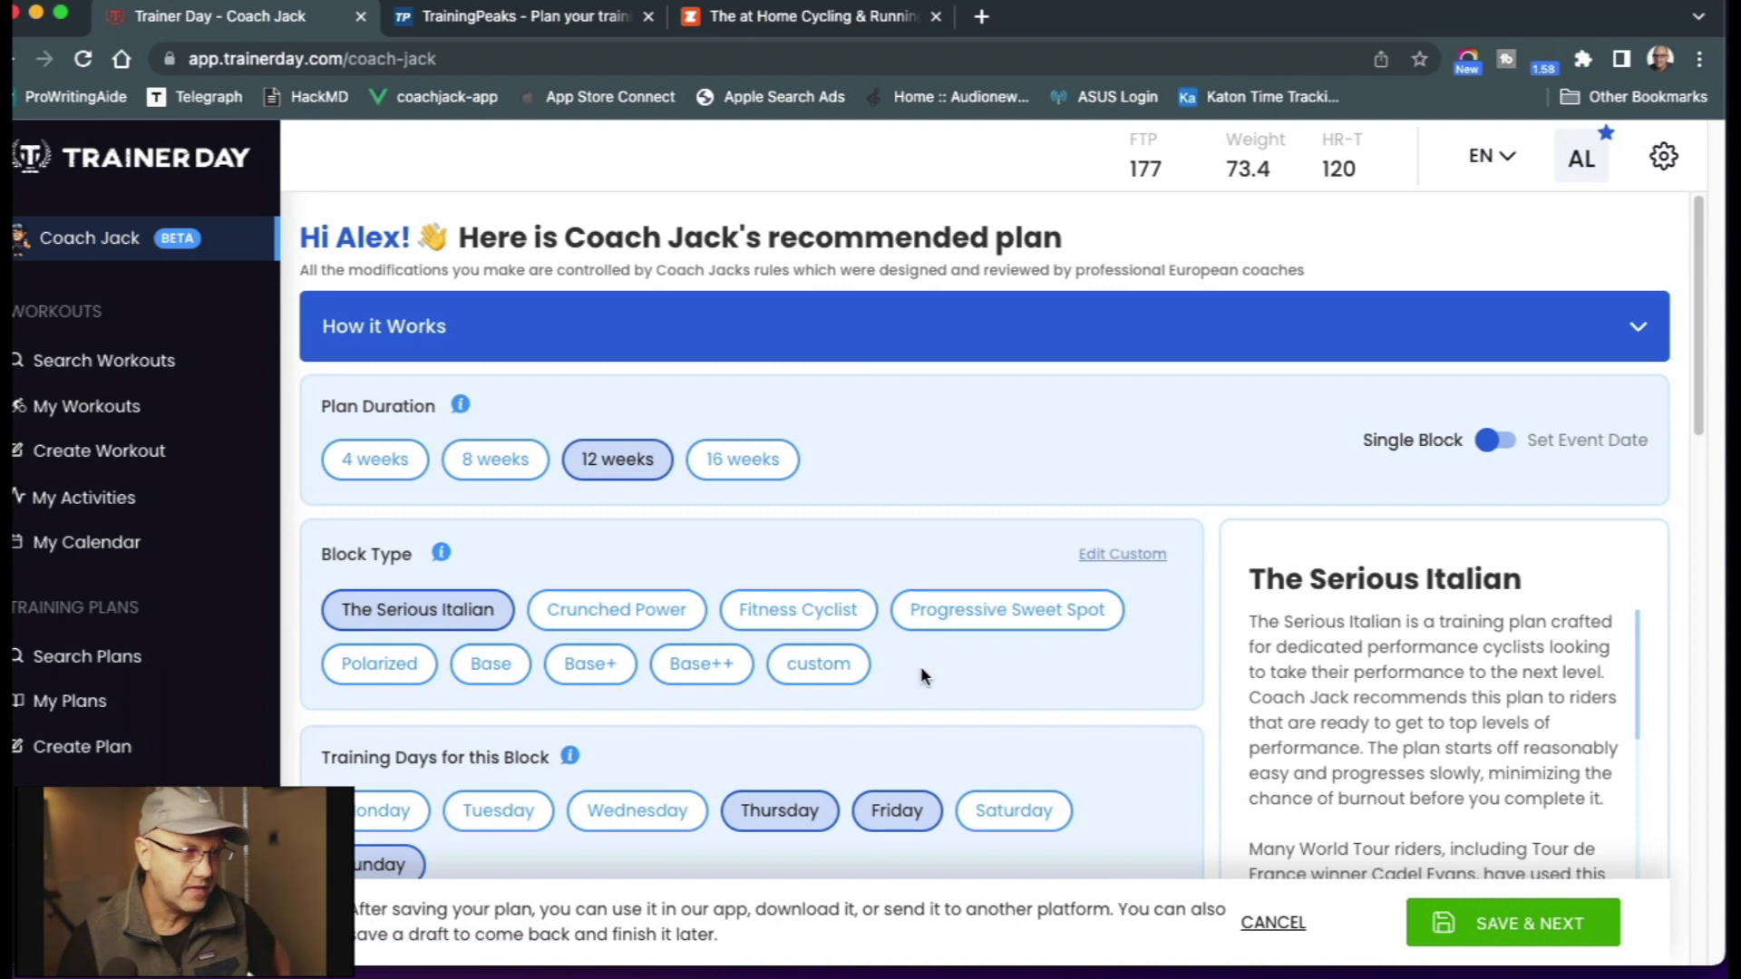
# - Set training days to Tuesday, Wednesday, Saturday and Sunday
pyautogui.scroll(-3, 921, 667)
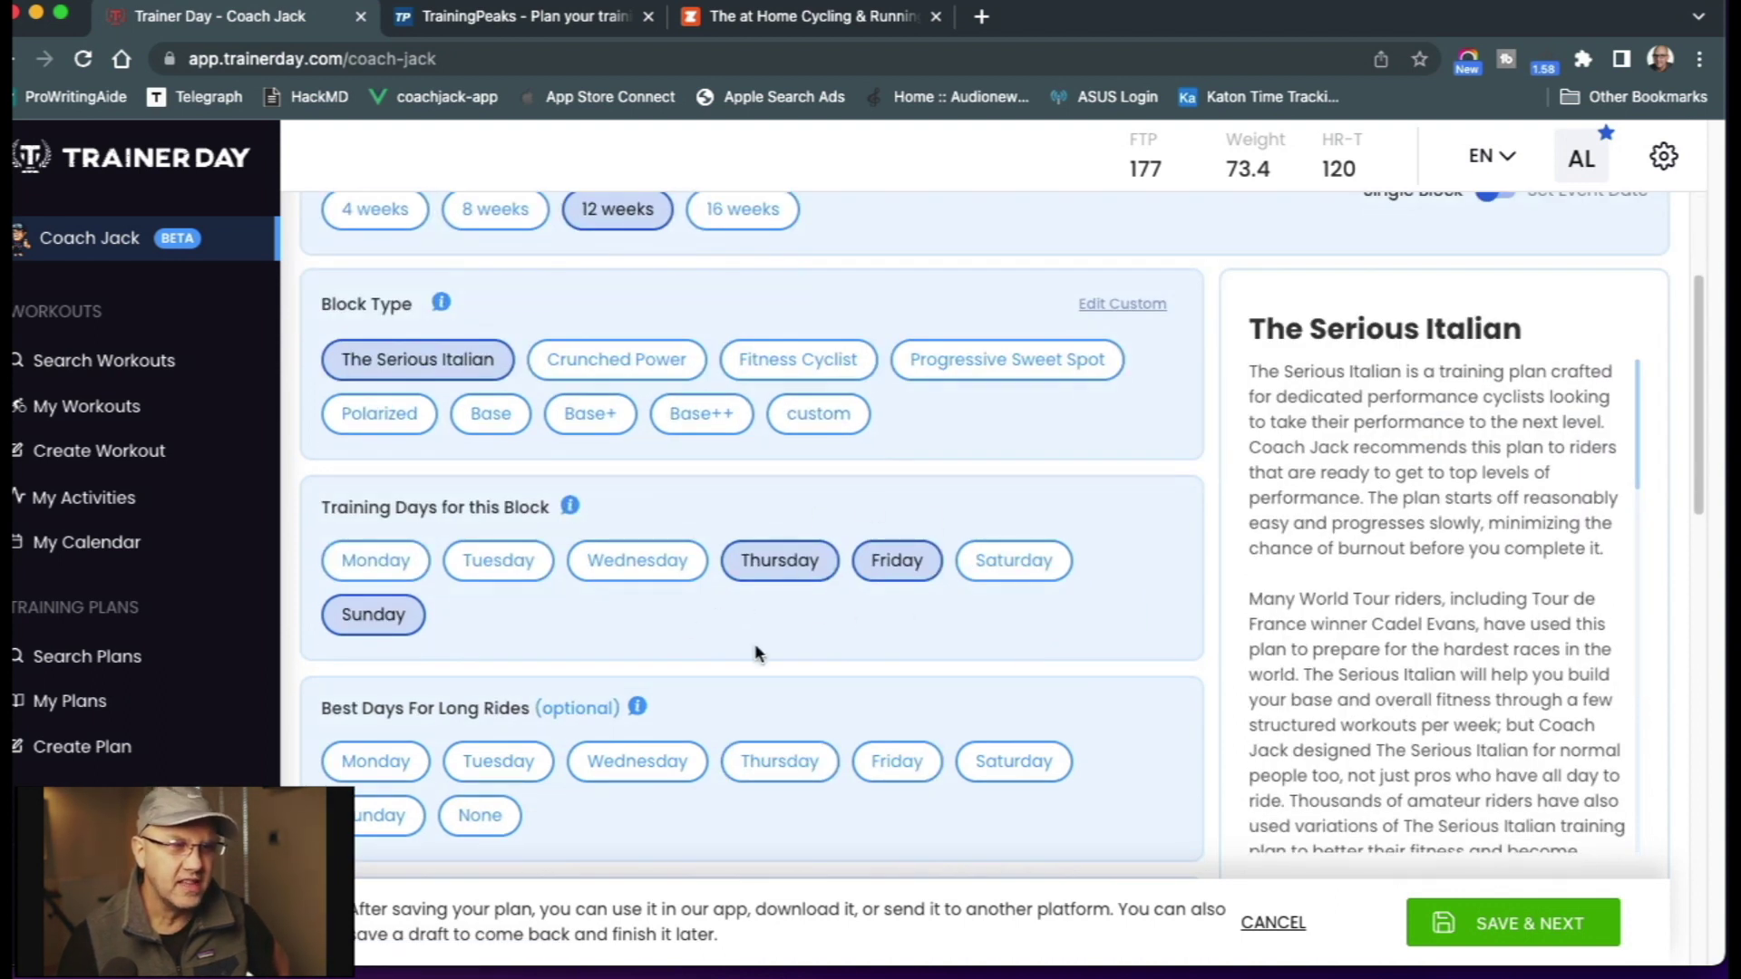
pyautogui.click(526, 564)
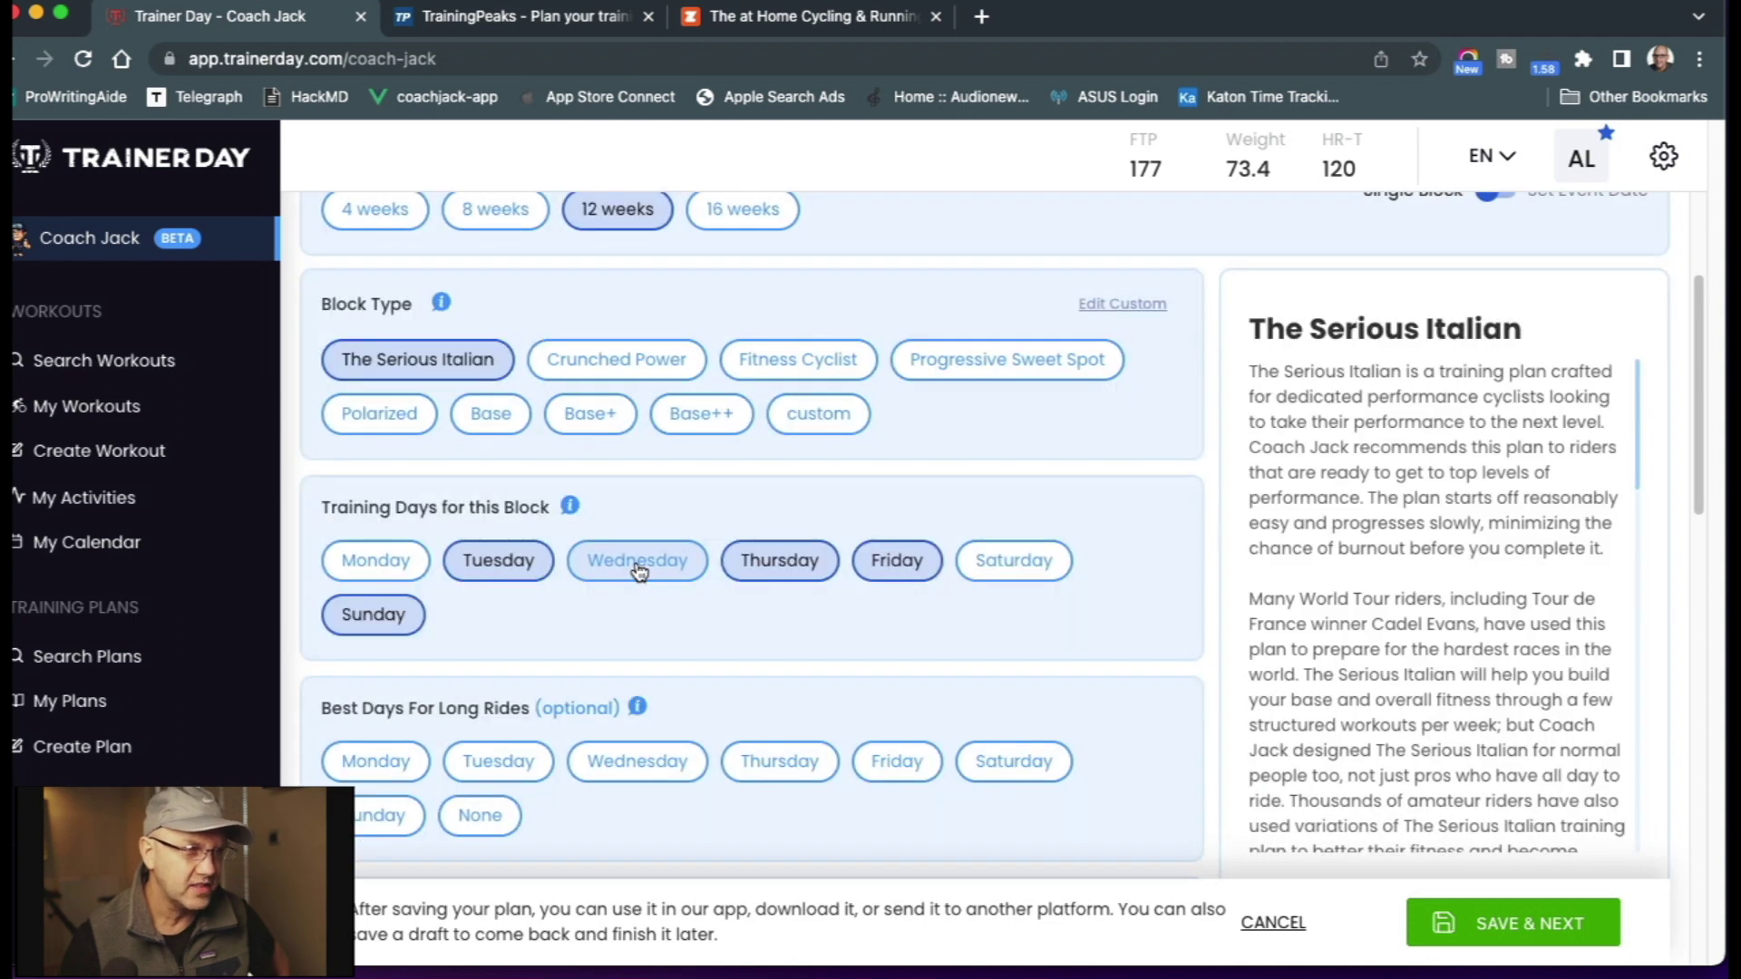
pyautogui.click(639, 569)
pyautogui.click(804, 566)
pyautogui.click(893, 566)
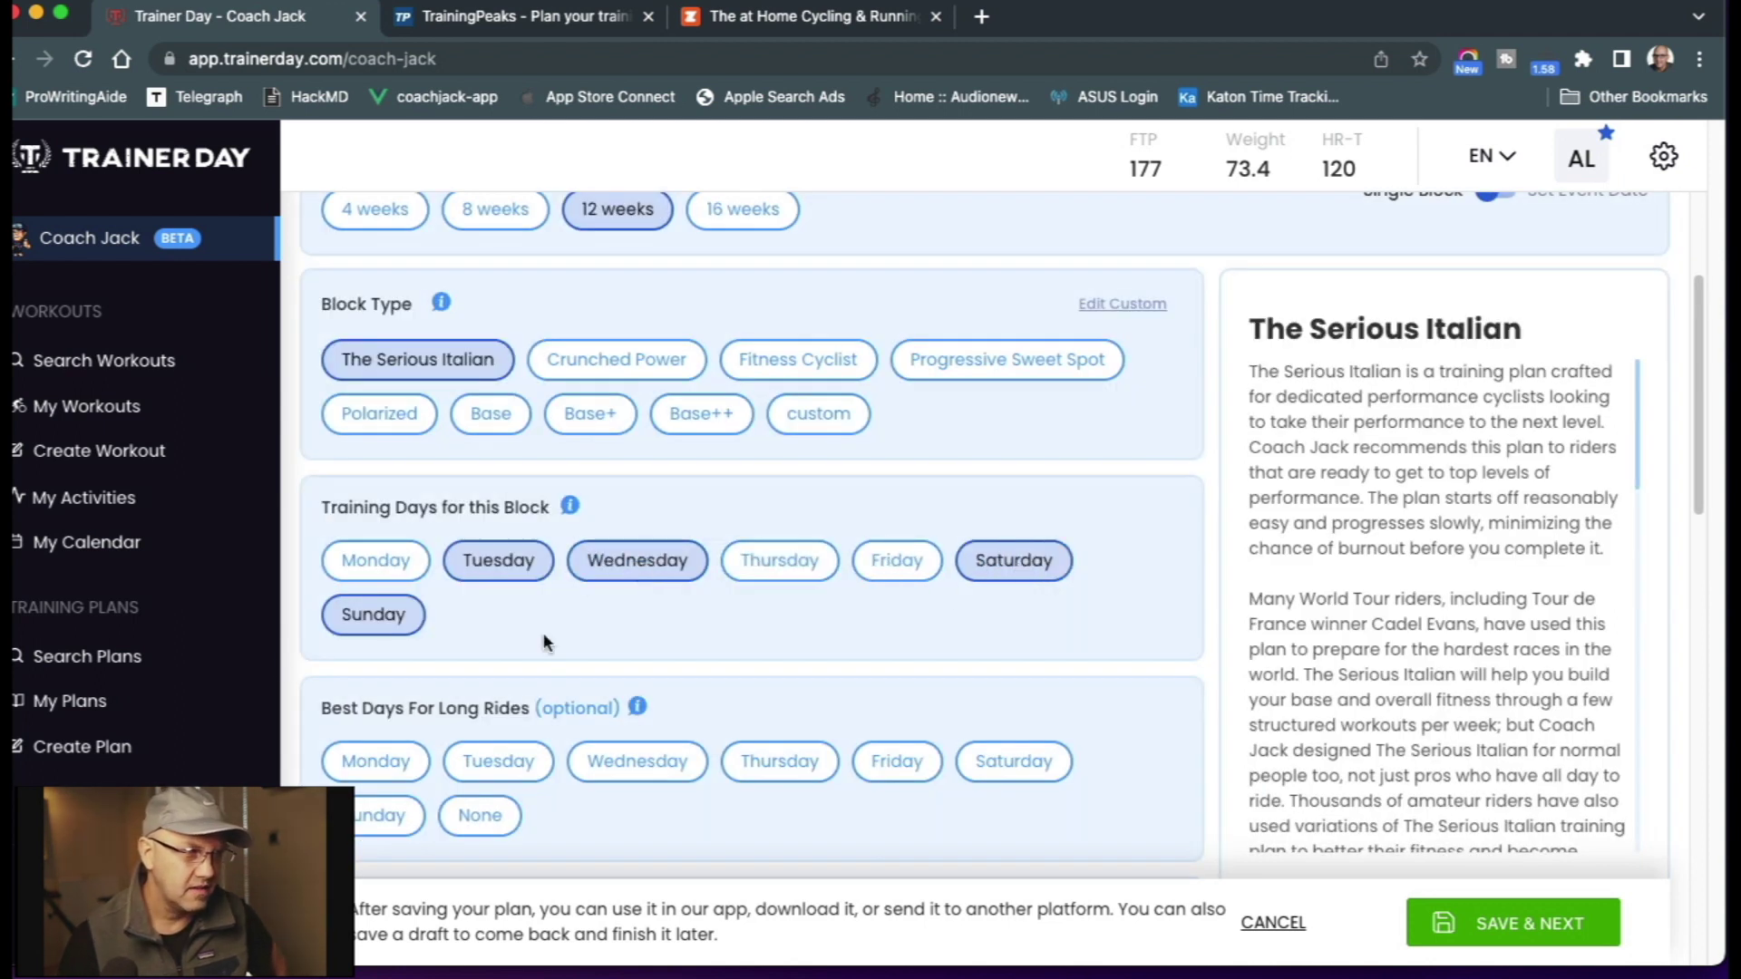
pyautogui.click(385, 620)
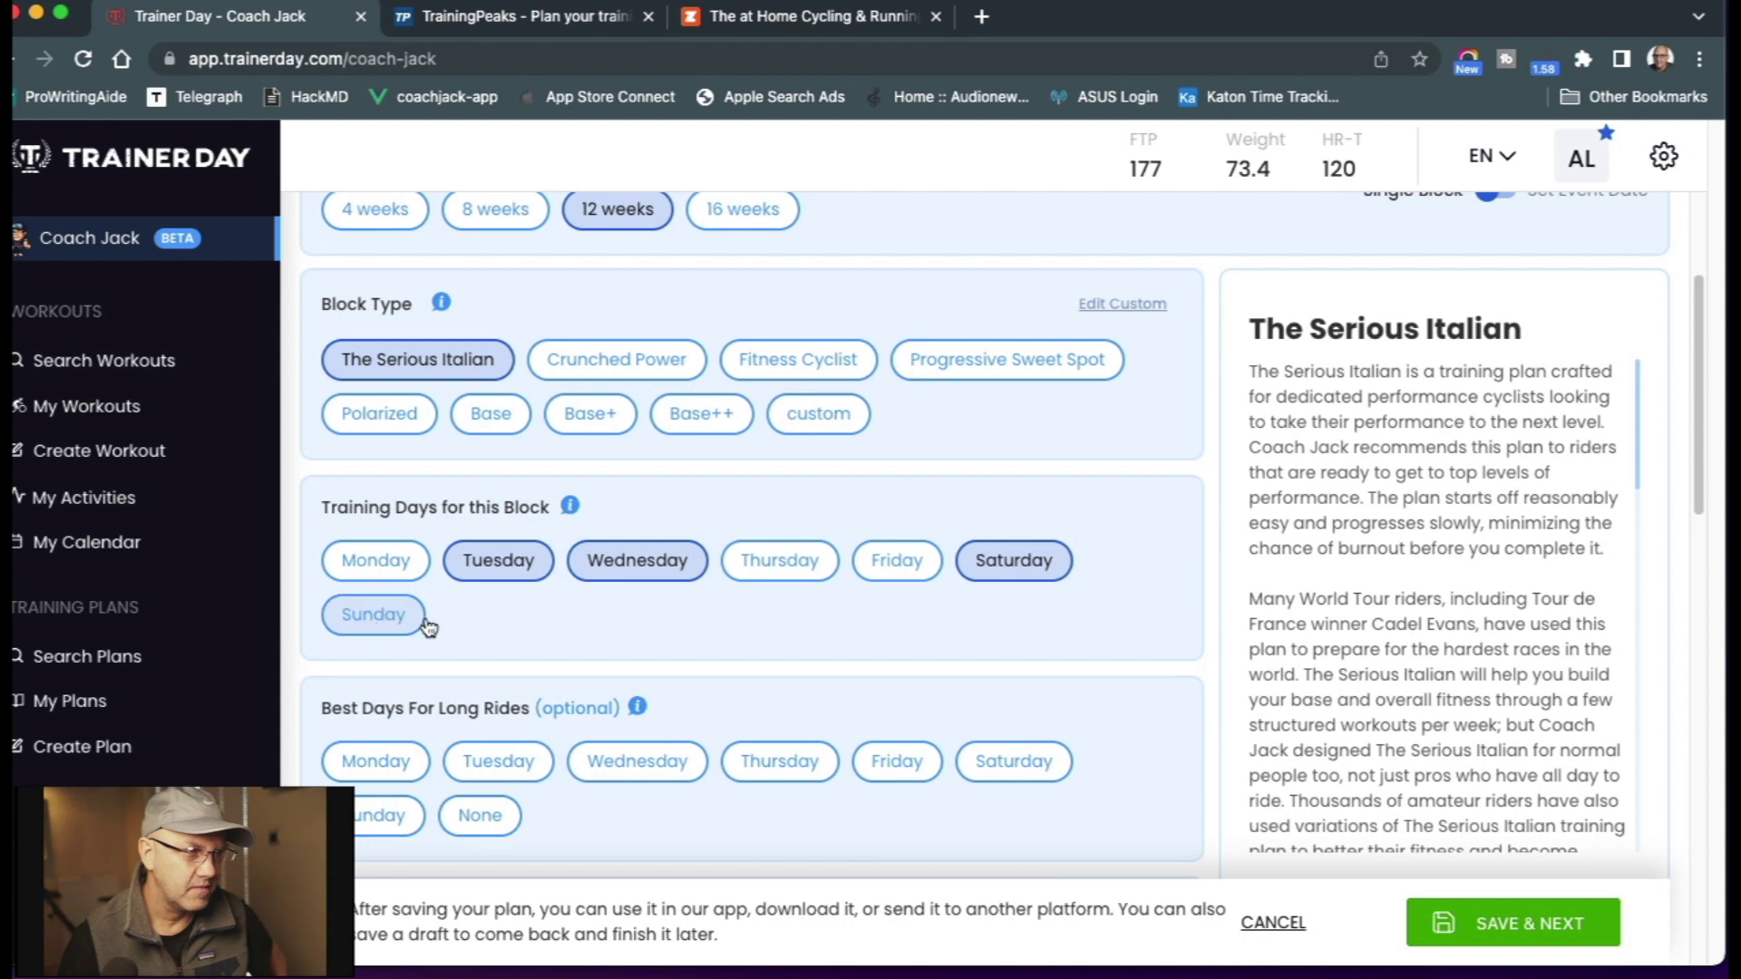
pyautogui.click(366, 616)
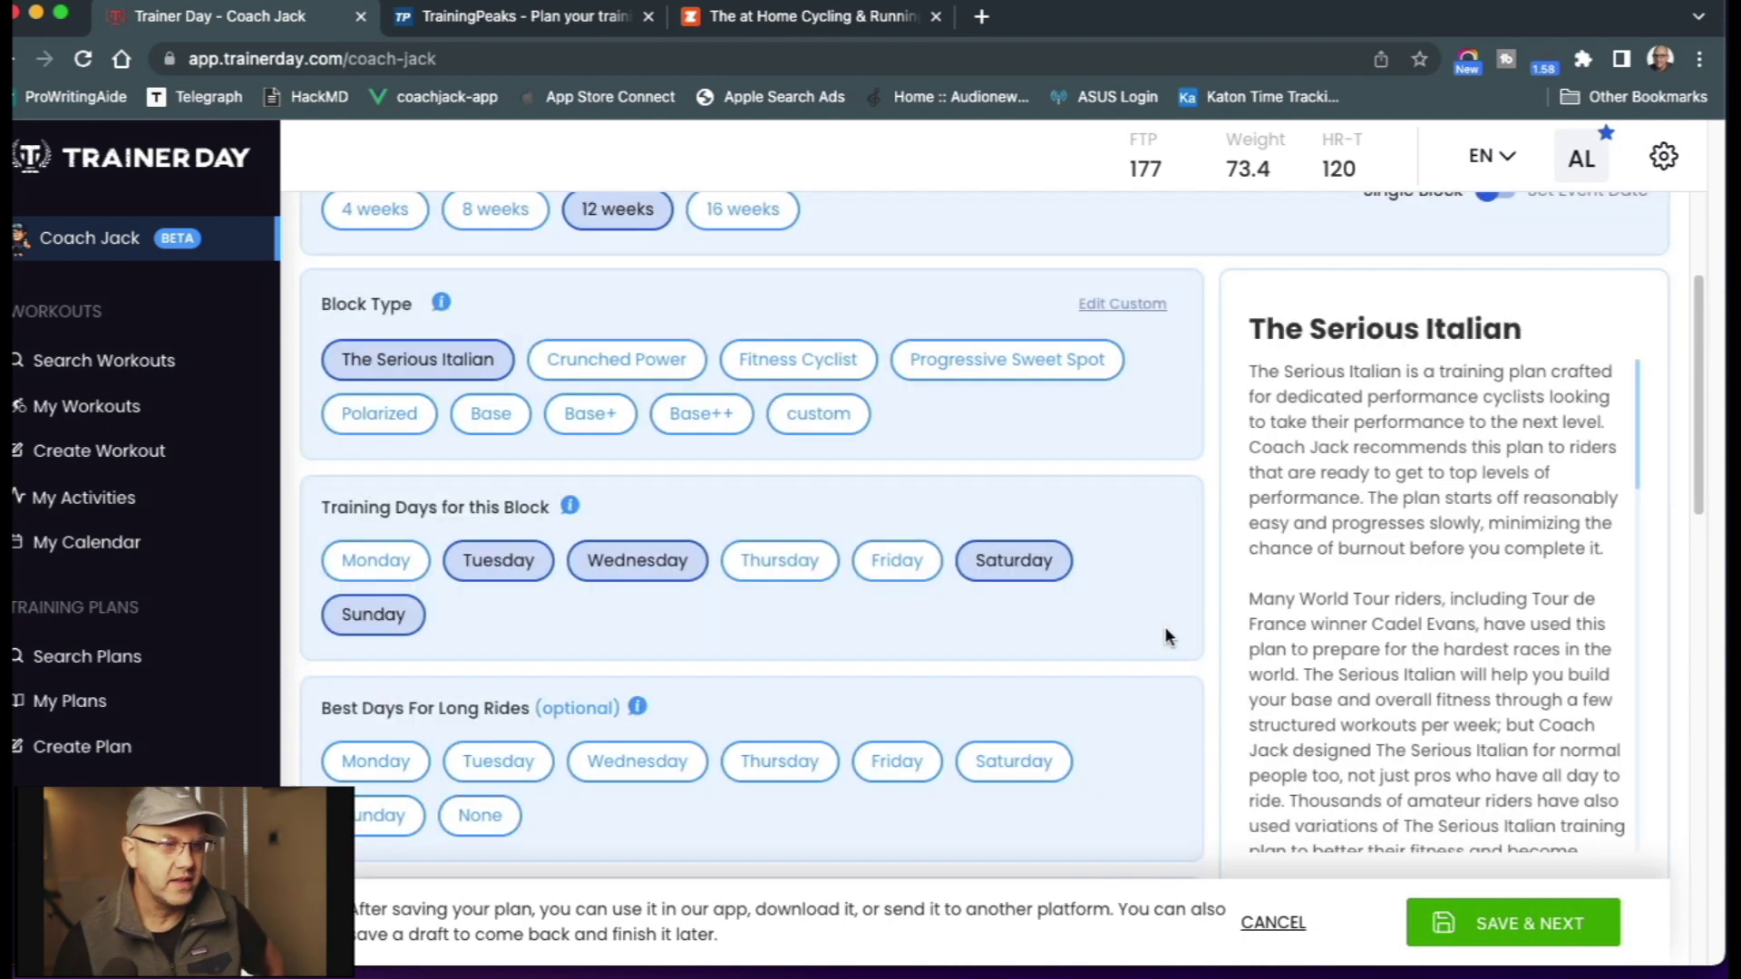
# - Make Saturday the long-ride day and lower starting hours from 11 to 6.2
pyautogui.scroll(-1, 1164, 627)
pyautogui.scroll(-3, 1162, 625)
pyautogui.click(1020, 513)
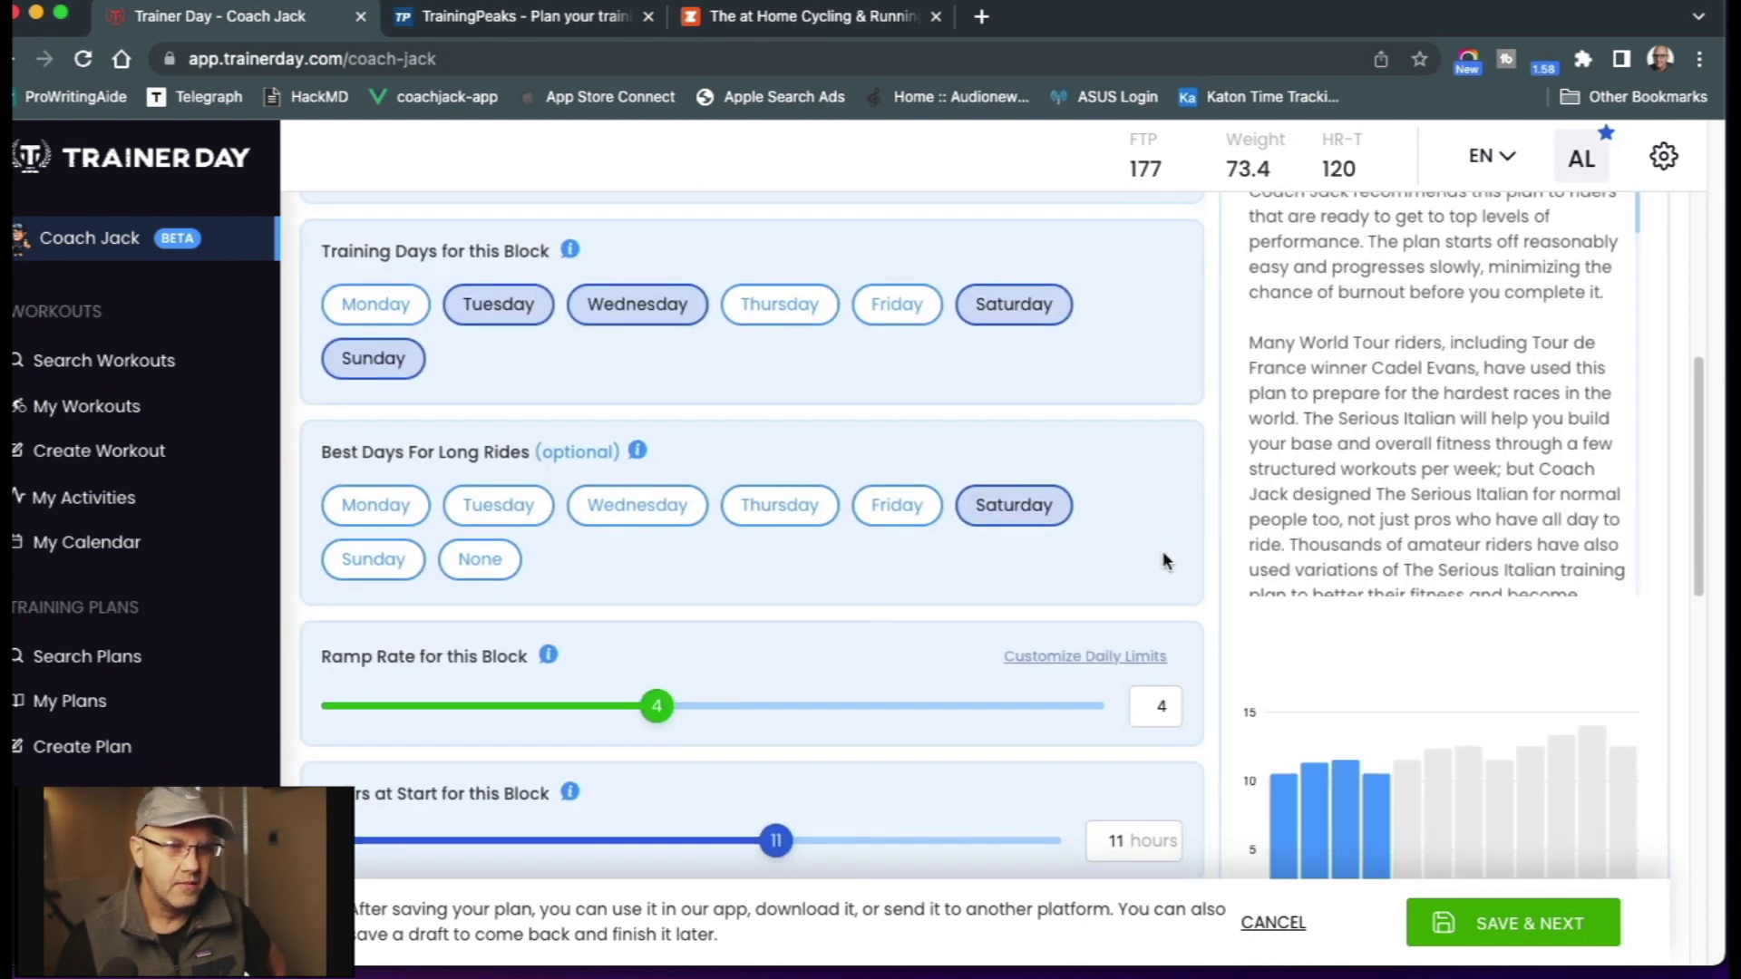
pyautogui.scroll(-3, 1063, 756)
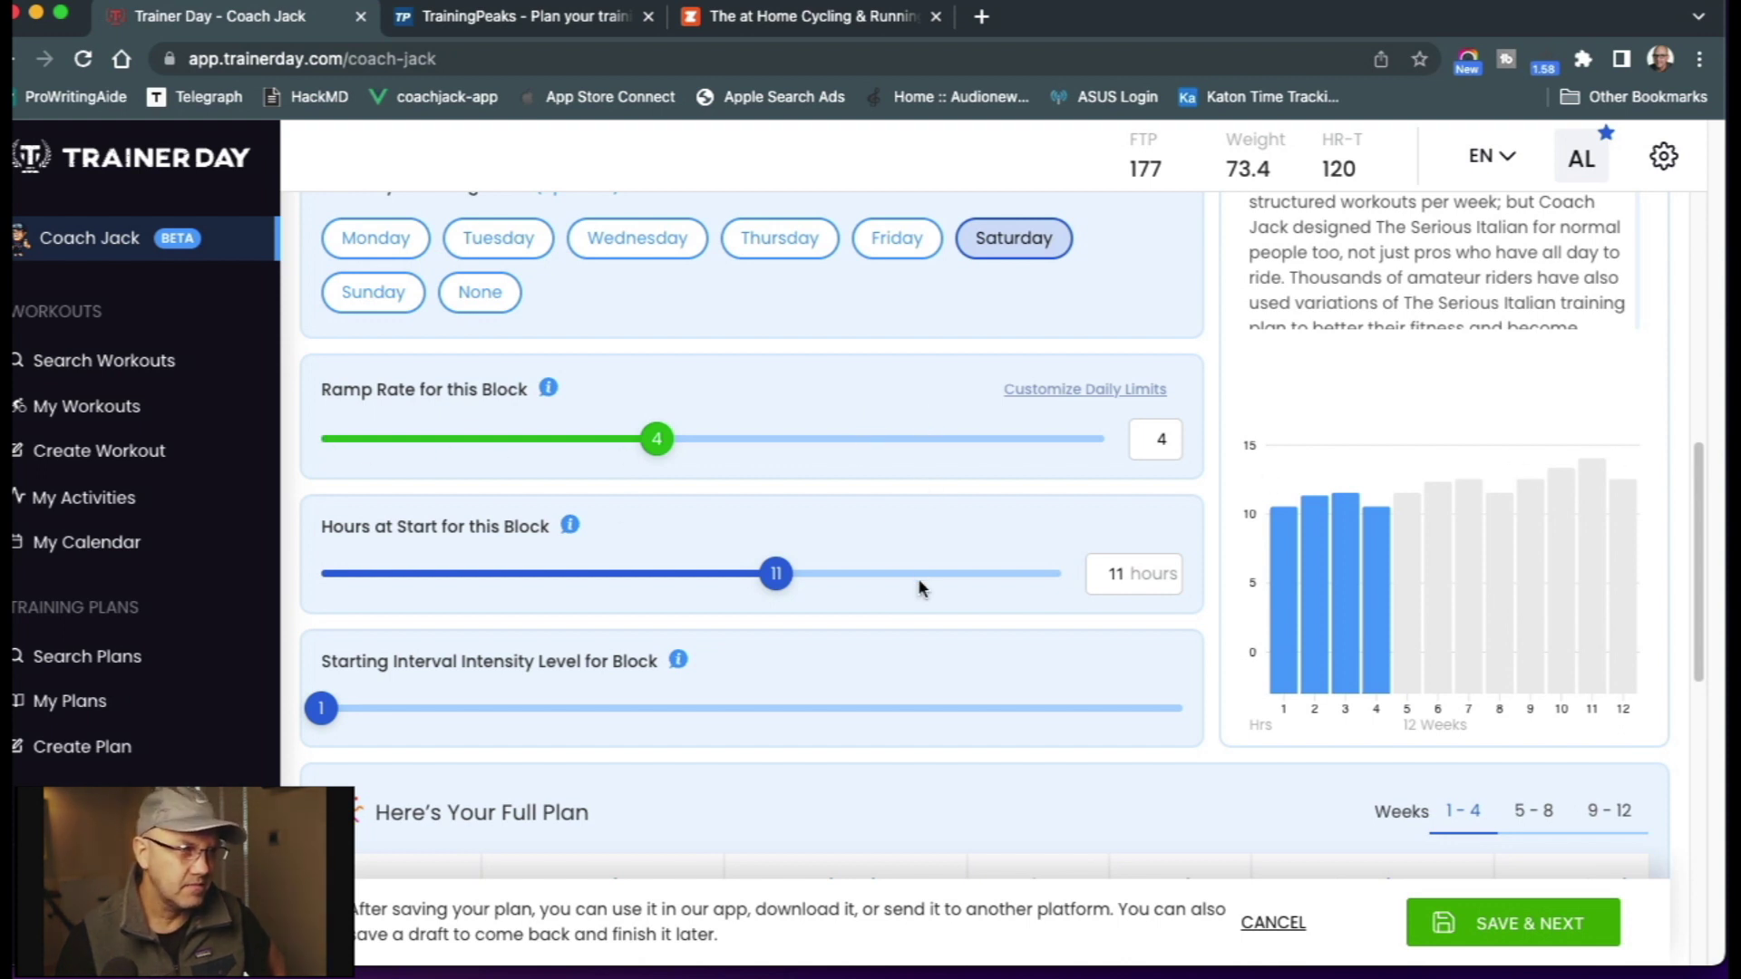
pyautogui.moveTo(785, 588); pyautogui.dragTo(503, 587)
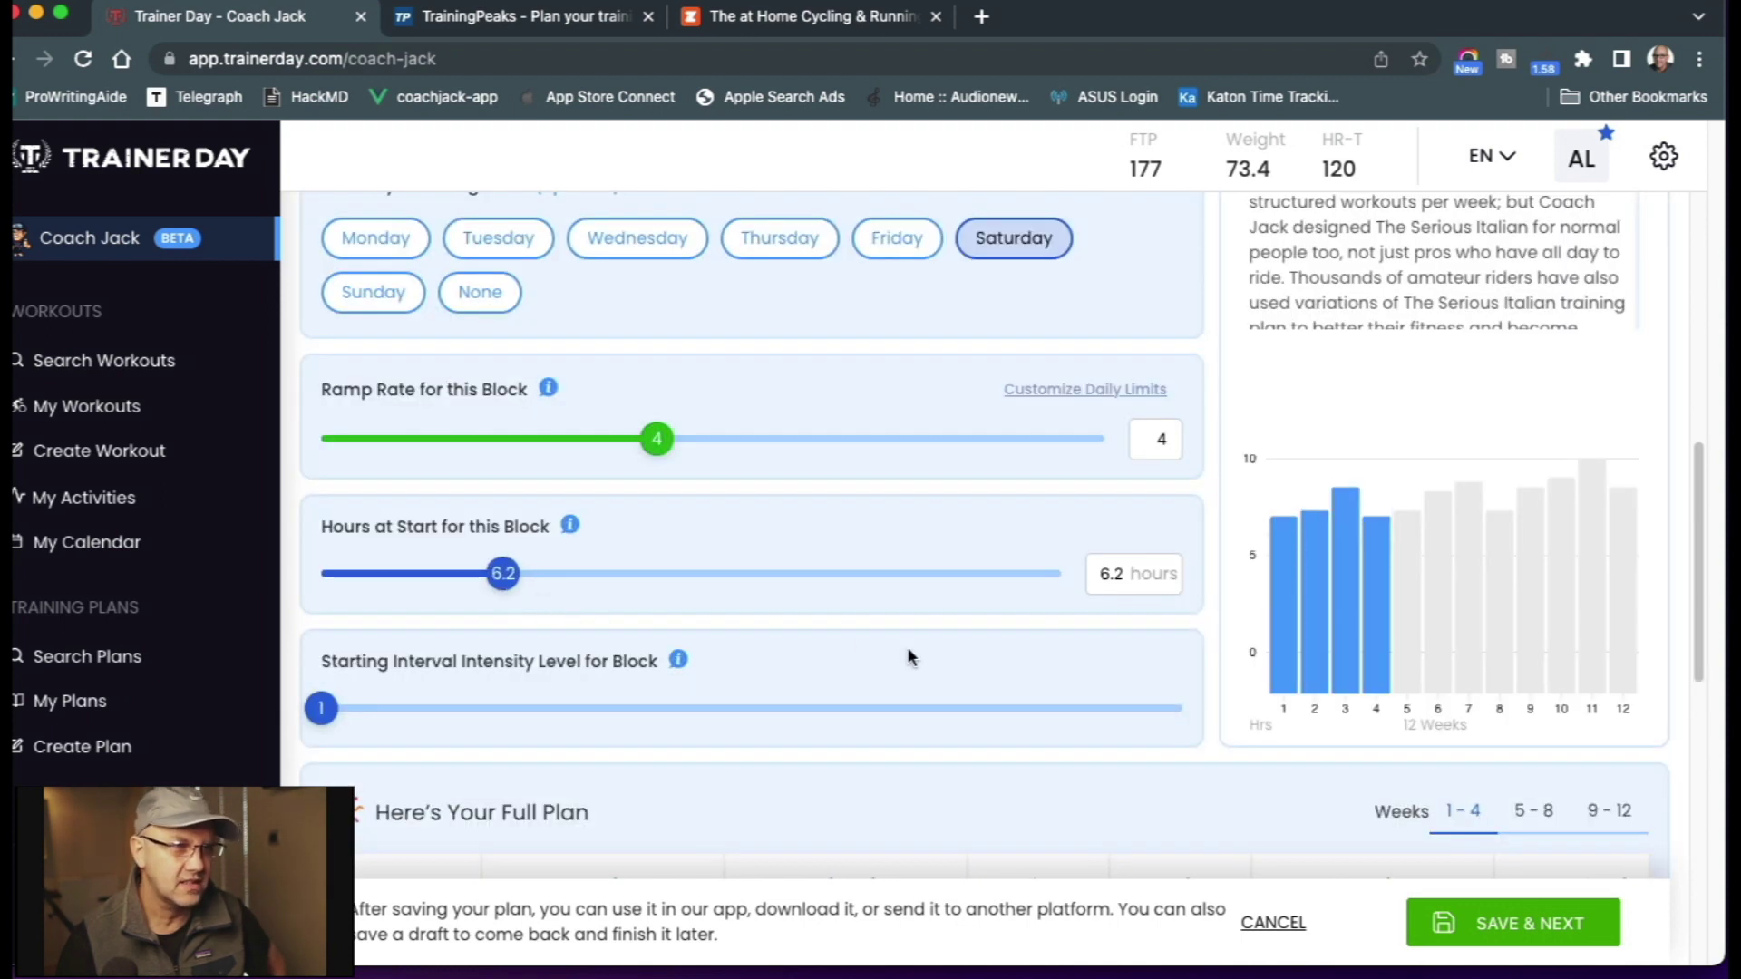
pyautogui.scroll(-3, 1111, 518)
# - Review the custom block's Primary Workout Sequence 1 options unchanged, then pick The Serious Italian
pyautogui.scroll(10, 1111, 526)
pyautogui.scroll(-7, 1111, 526)
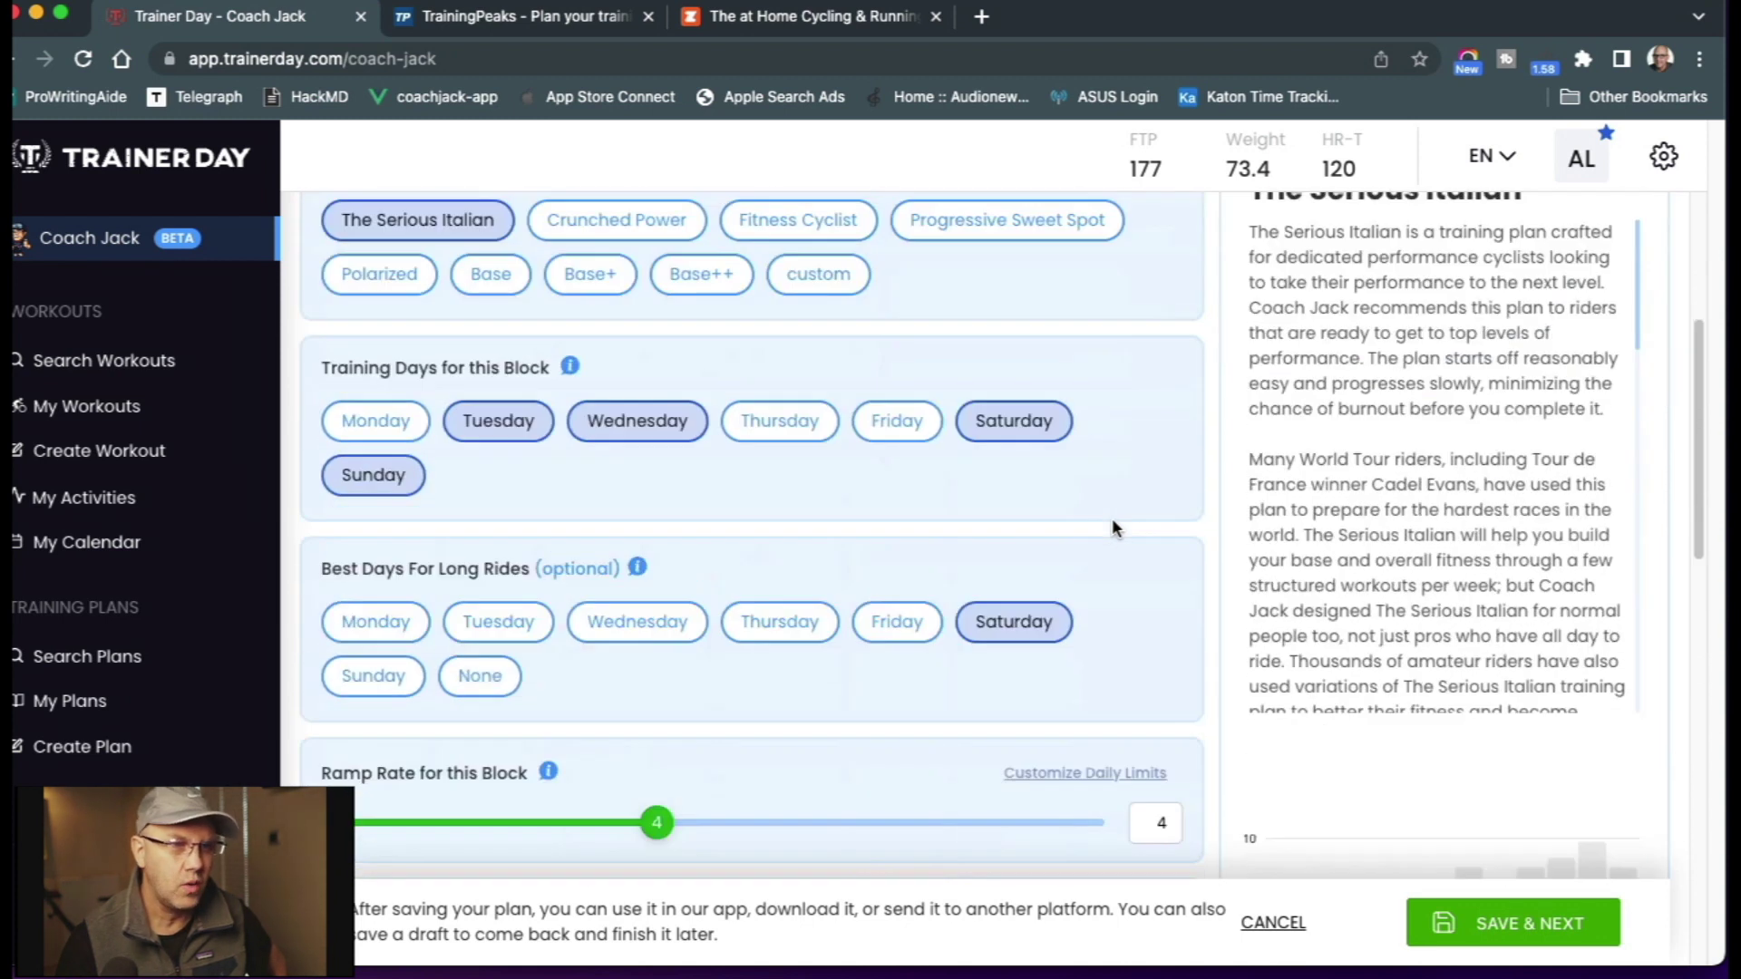
pyautogui.scroll(8, 1112, 526)
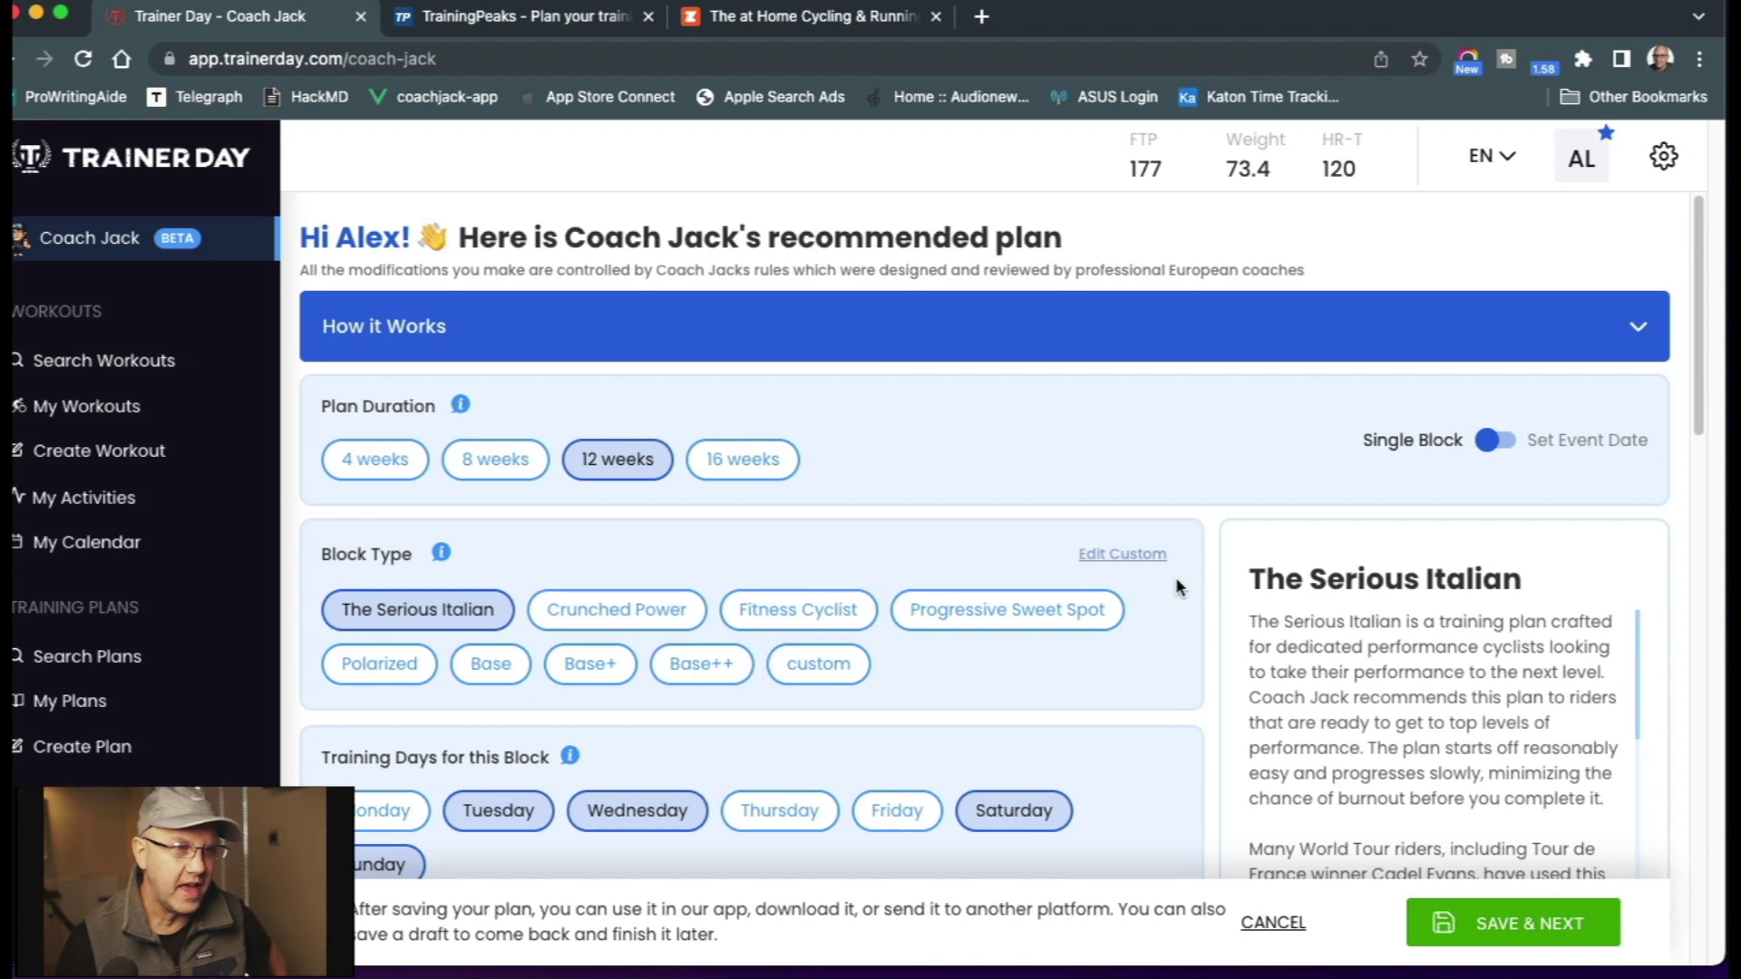
pyautogui.click(1128, 558)
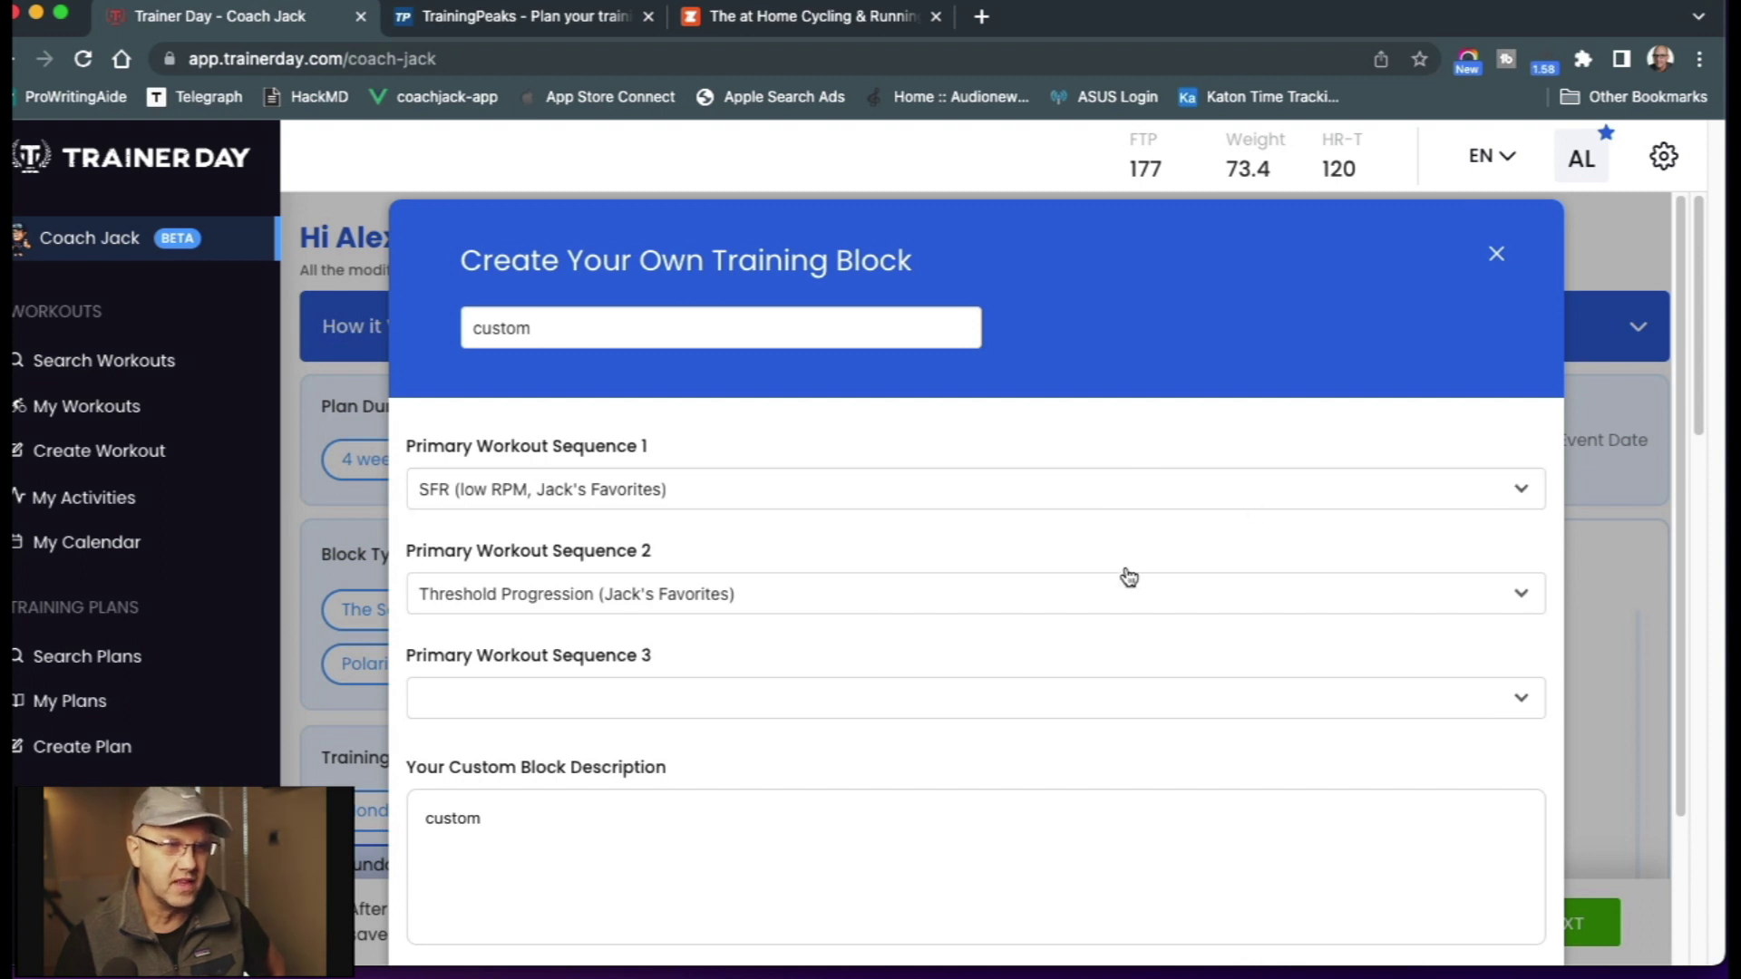
pyautogui.click(987, 479)
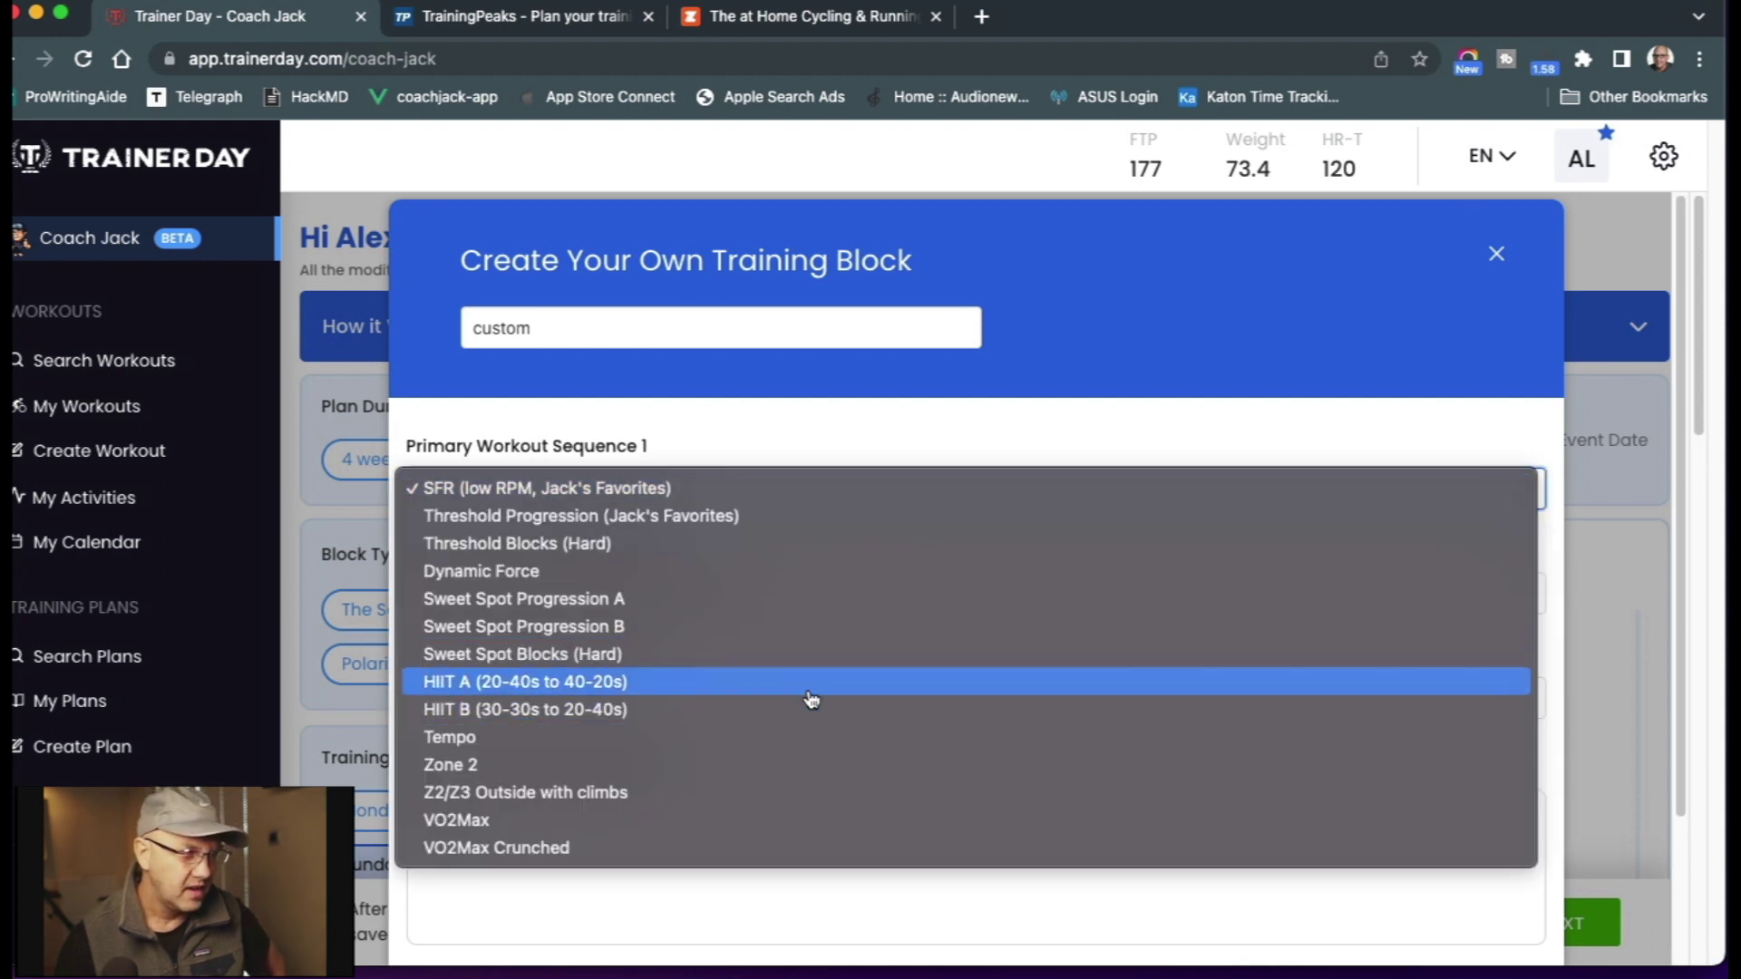
pyautogui.click(1265, 332)
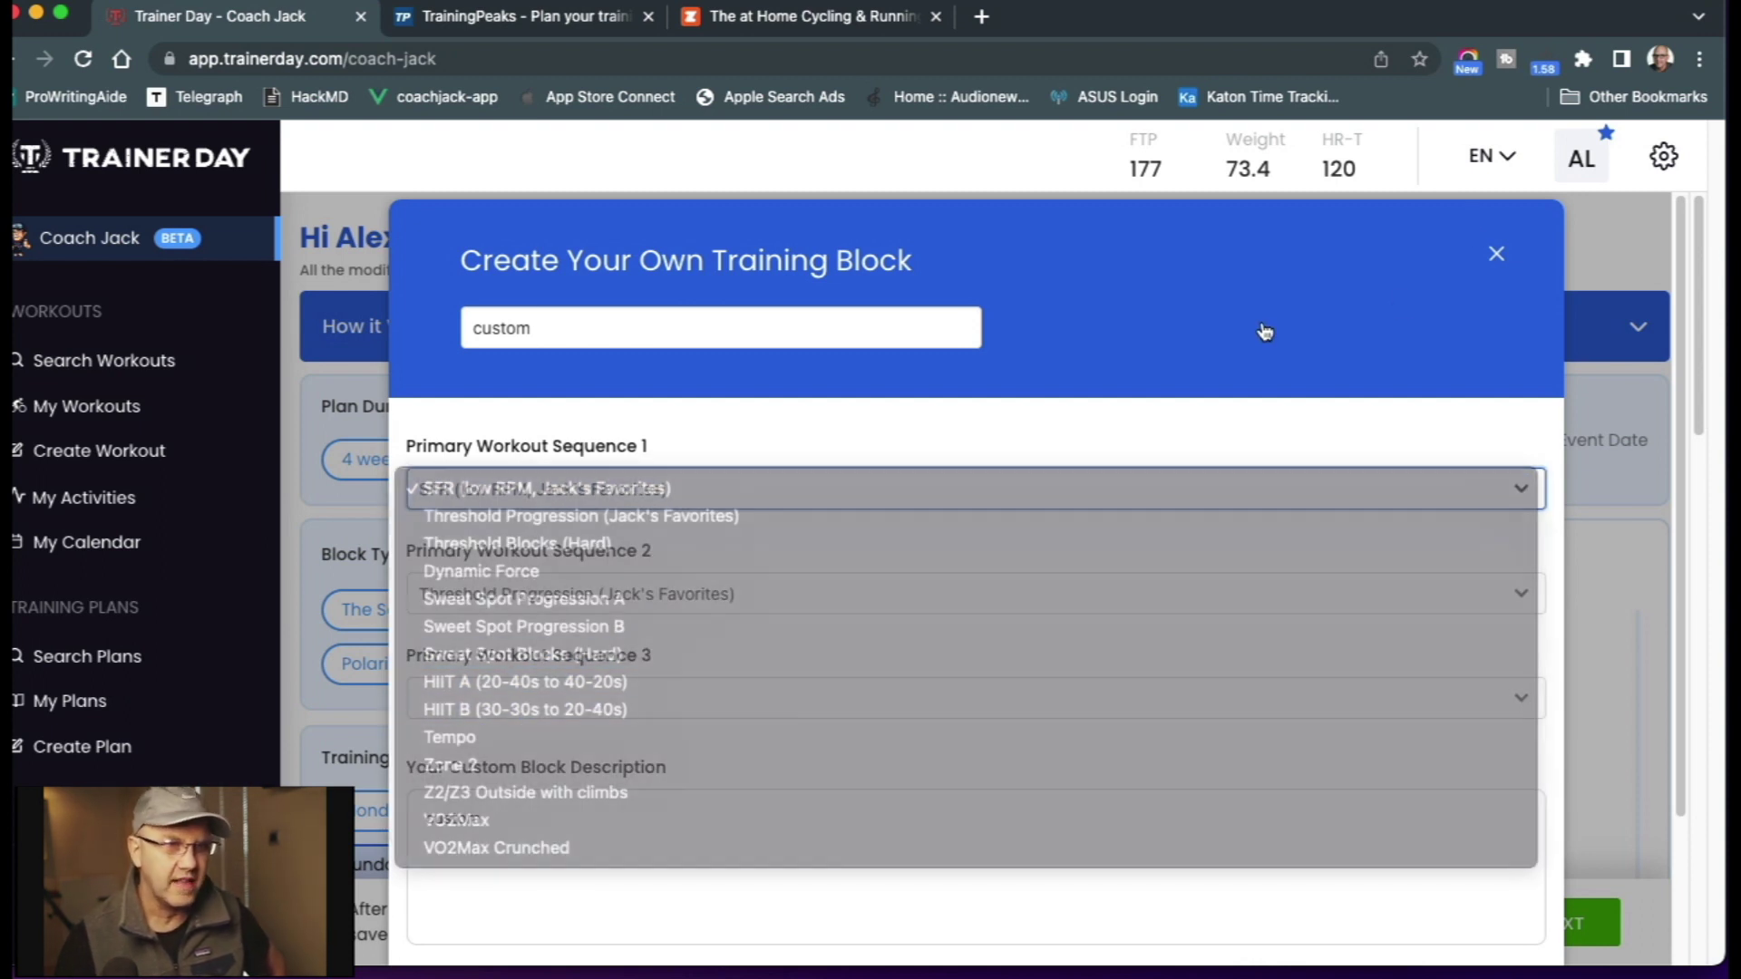
pyautogui.click(1496, 255)
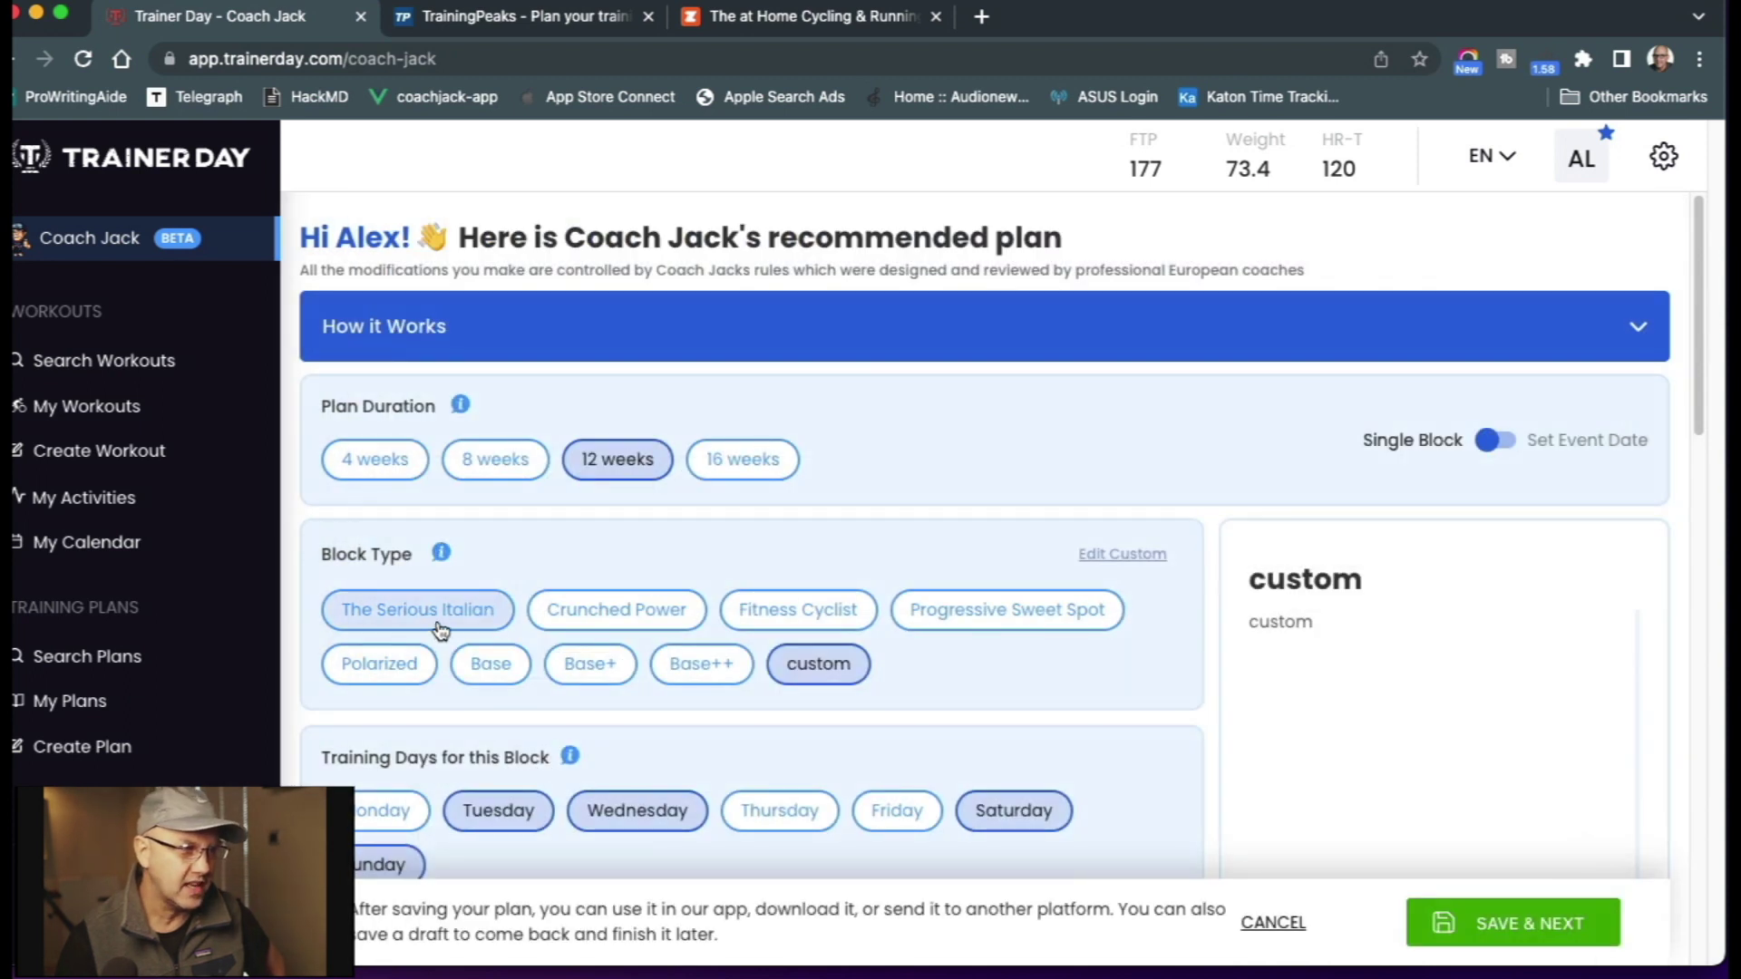
pyautogui.click(437, 618)
# - Look over the Customize Daily Limits settings, leaving the per-day limits unchanged
pyautogui.scroll(-10, 1178, 635)
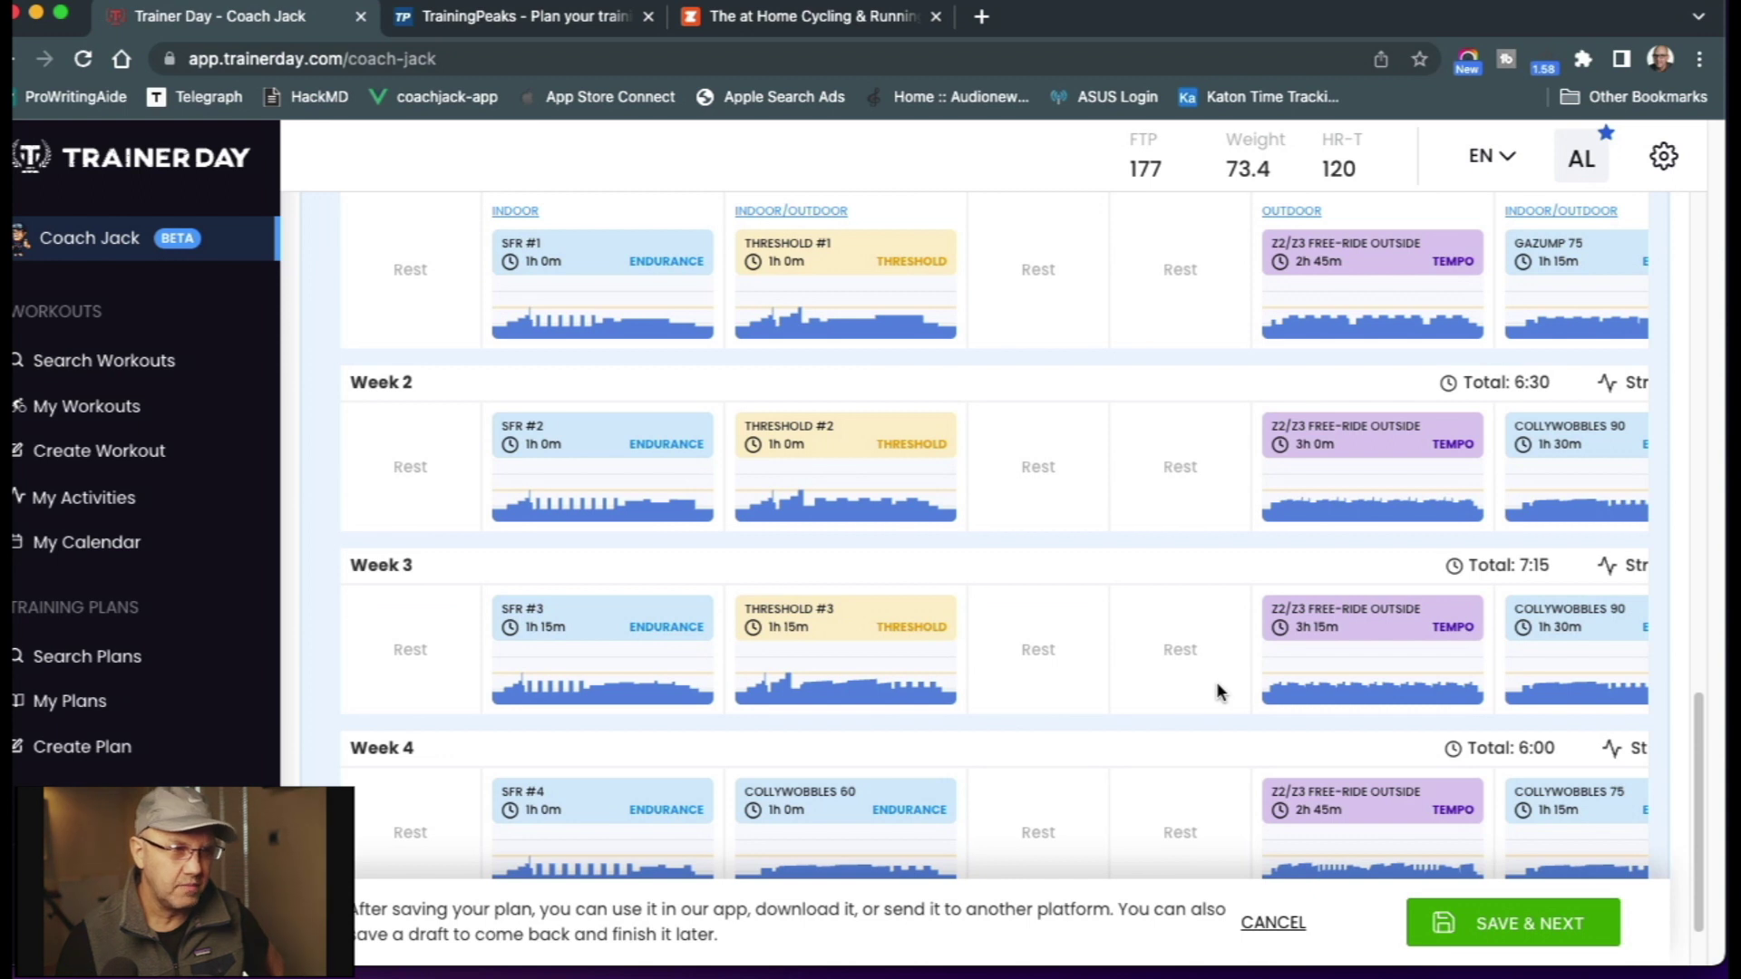
pyautogui.scroll(10, 1175, 665)
pyautogui.scroll(1, 1170, 679)
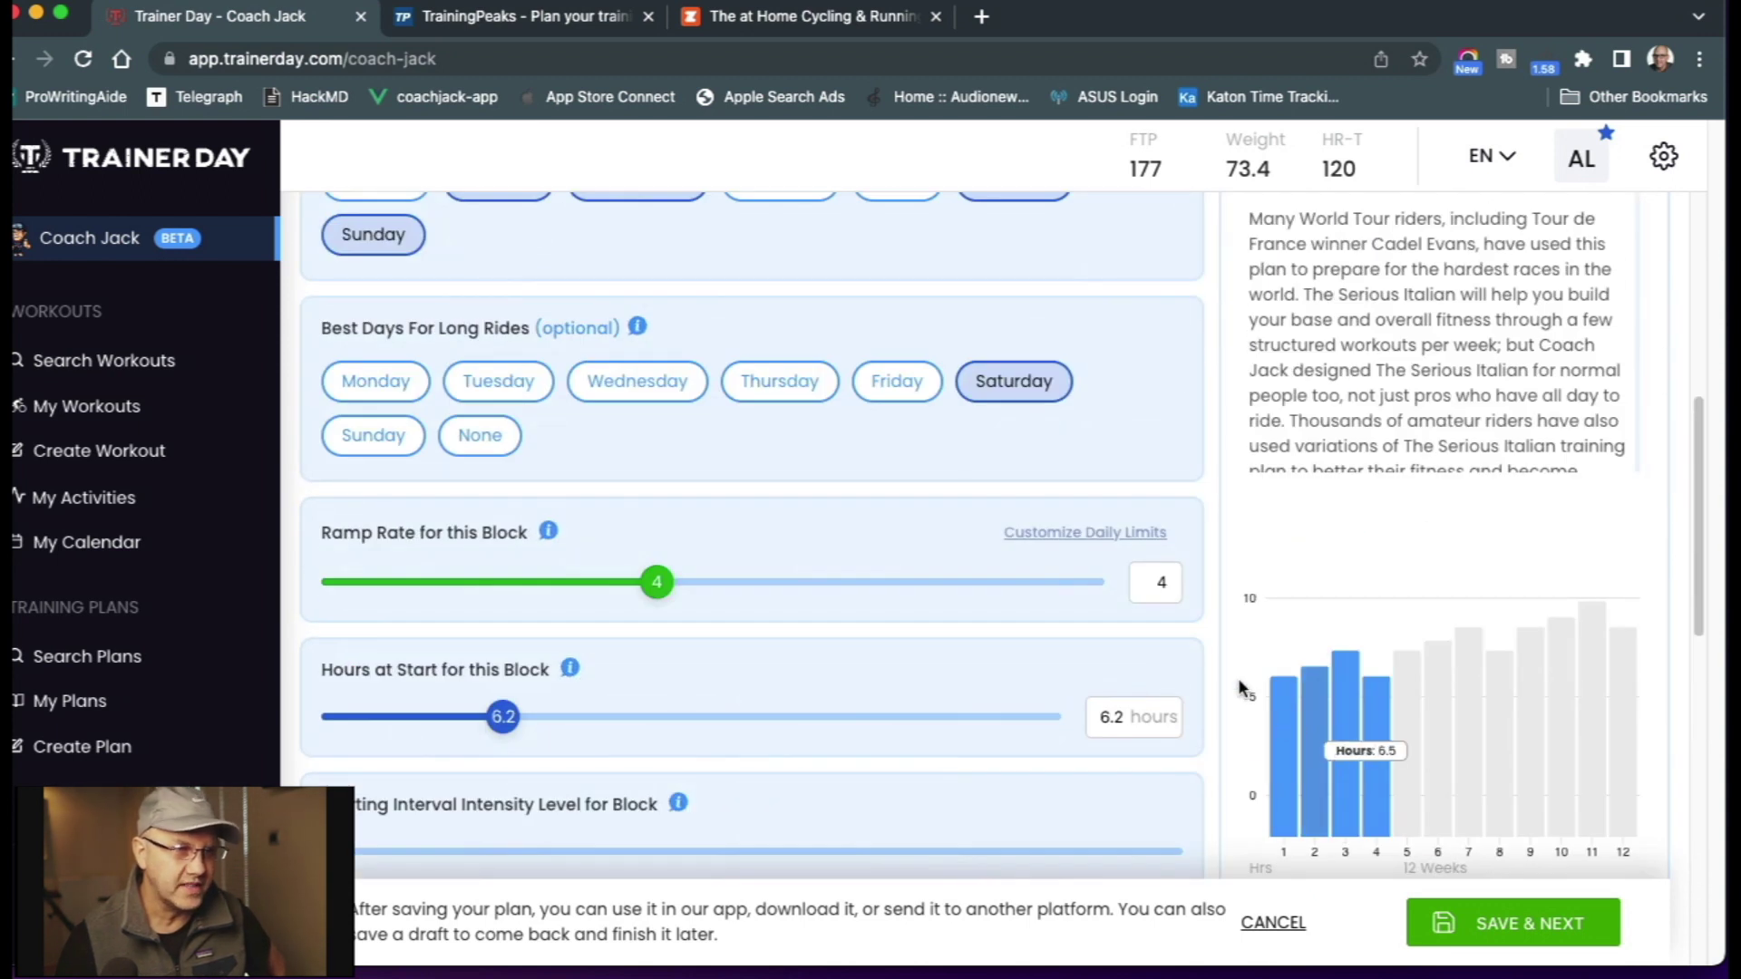
pyautogui.click(1095, 541)
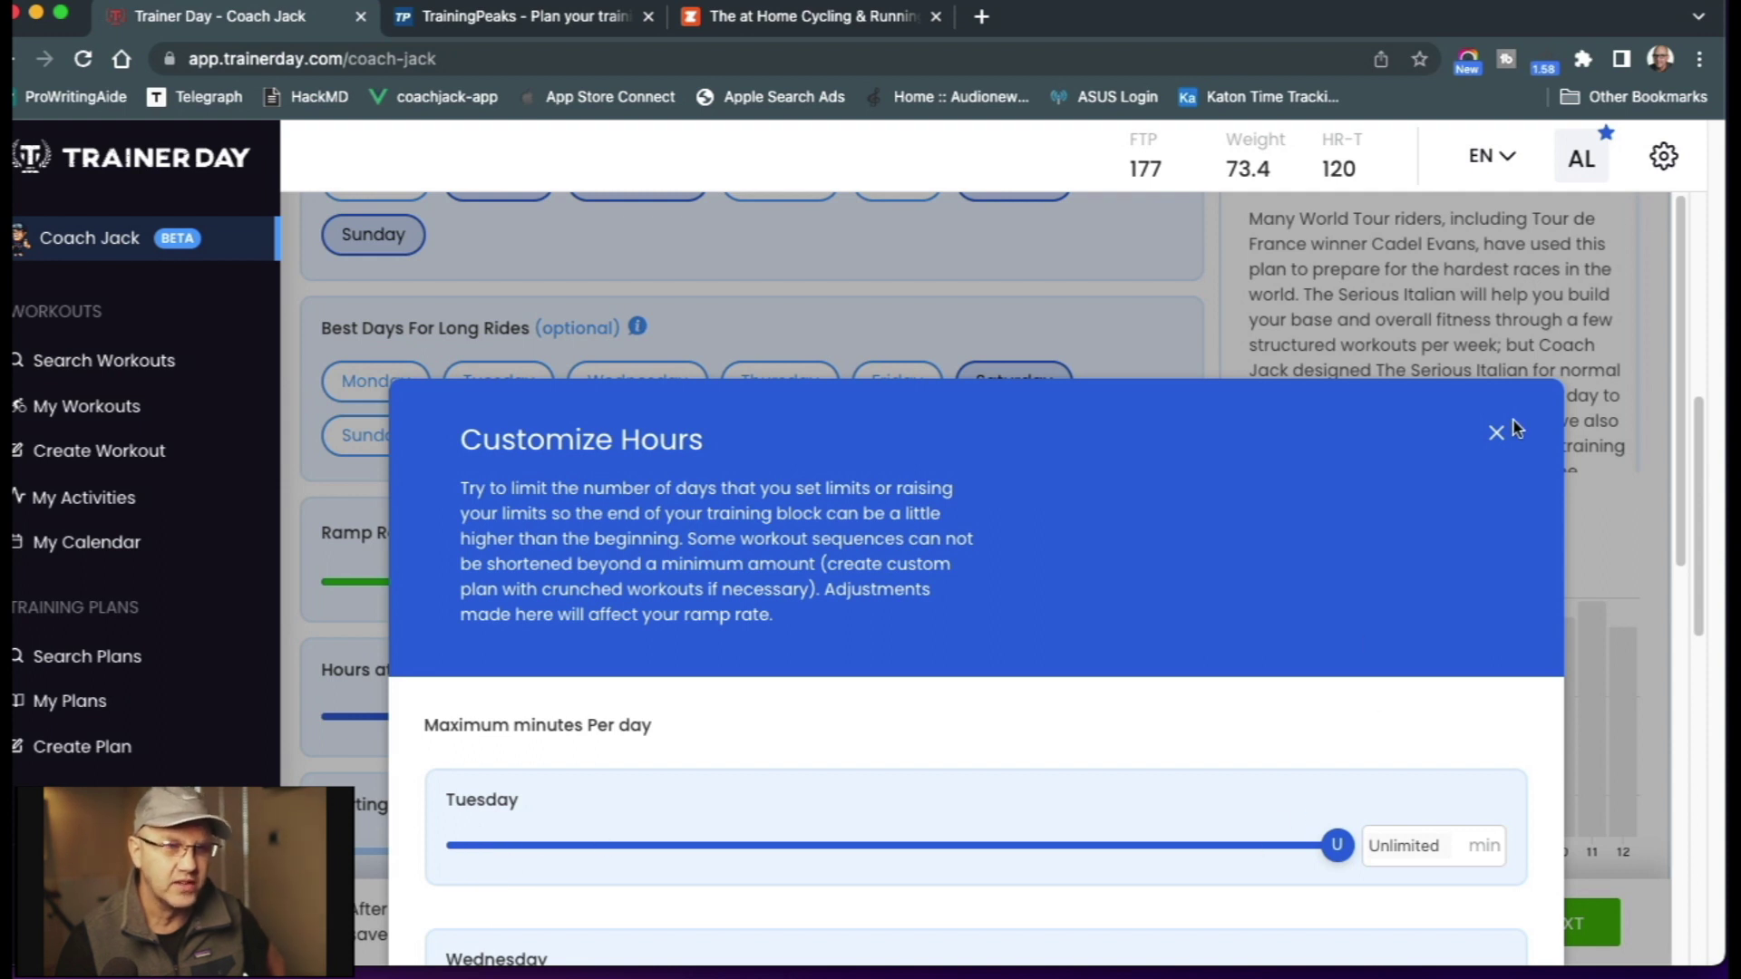
pyautogui.click(1496, 436)
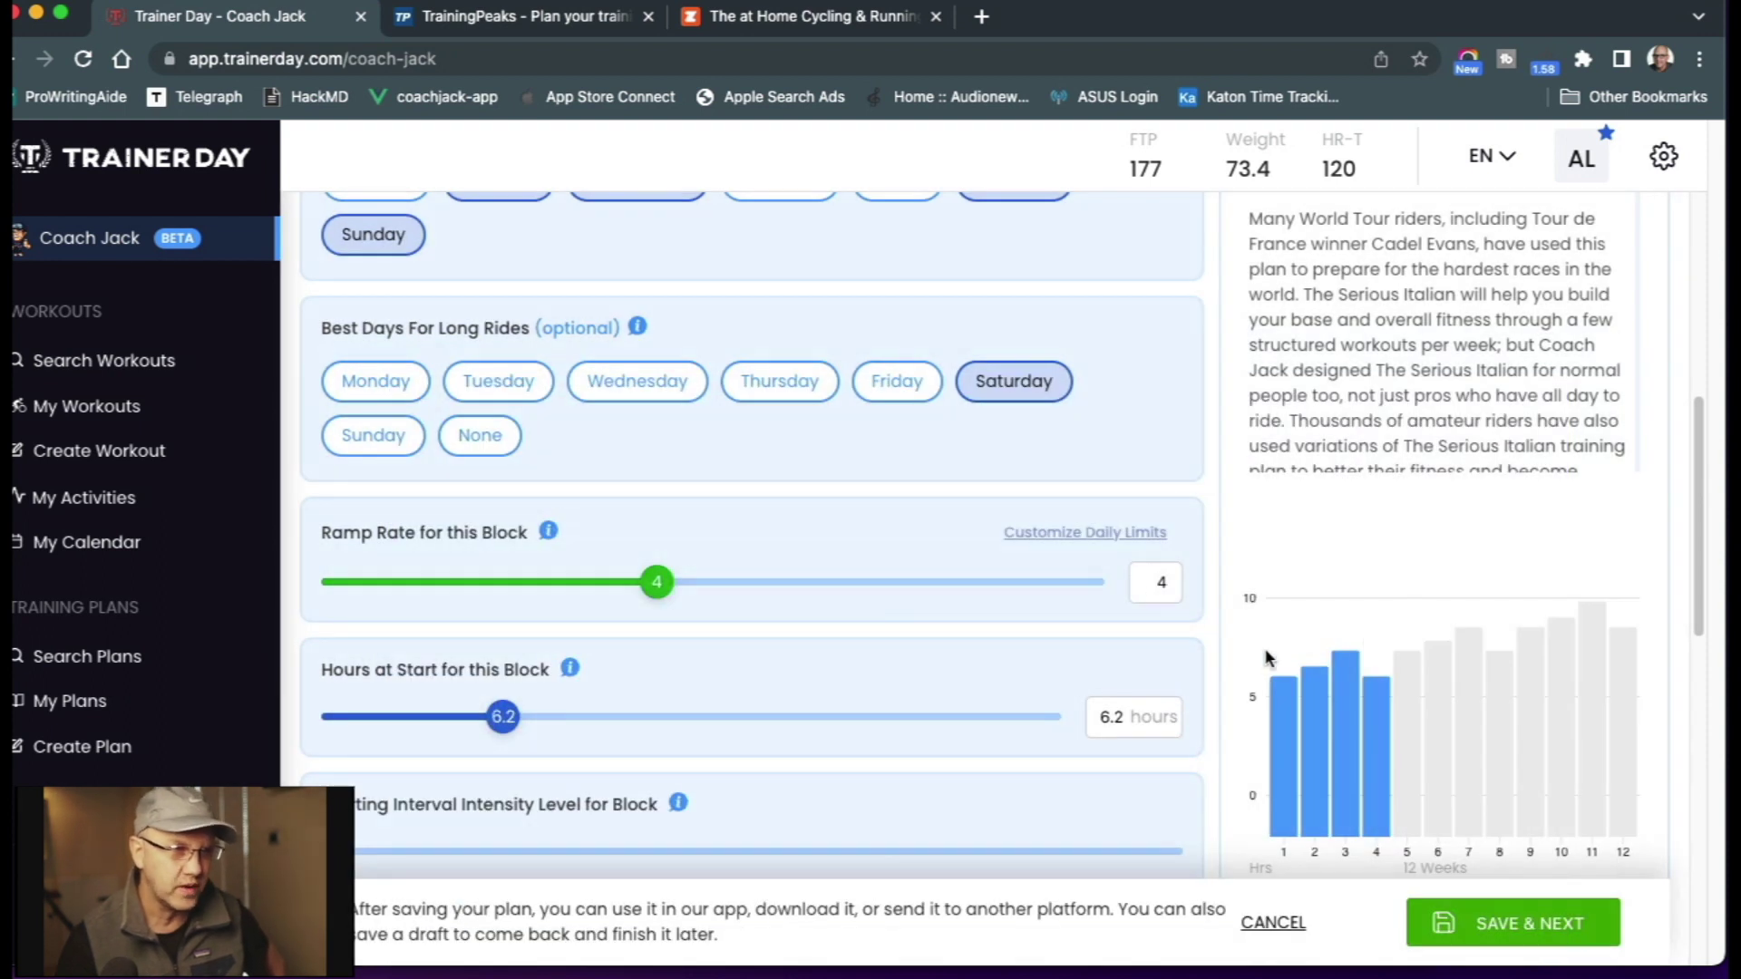
pyautogui.scroll(-5, 1266, 657)
# - Save the plan and send it to My Calendar starting Monday 2022-04-04
pyautogui.click(1520, 941)
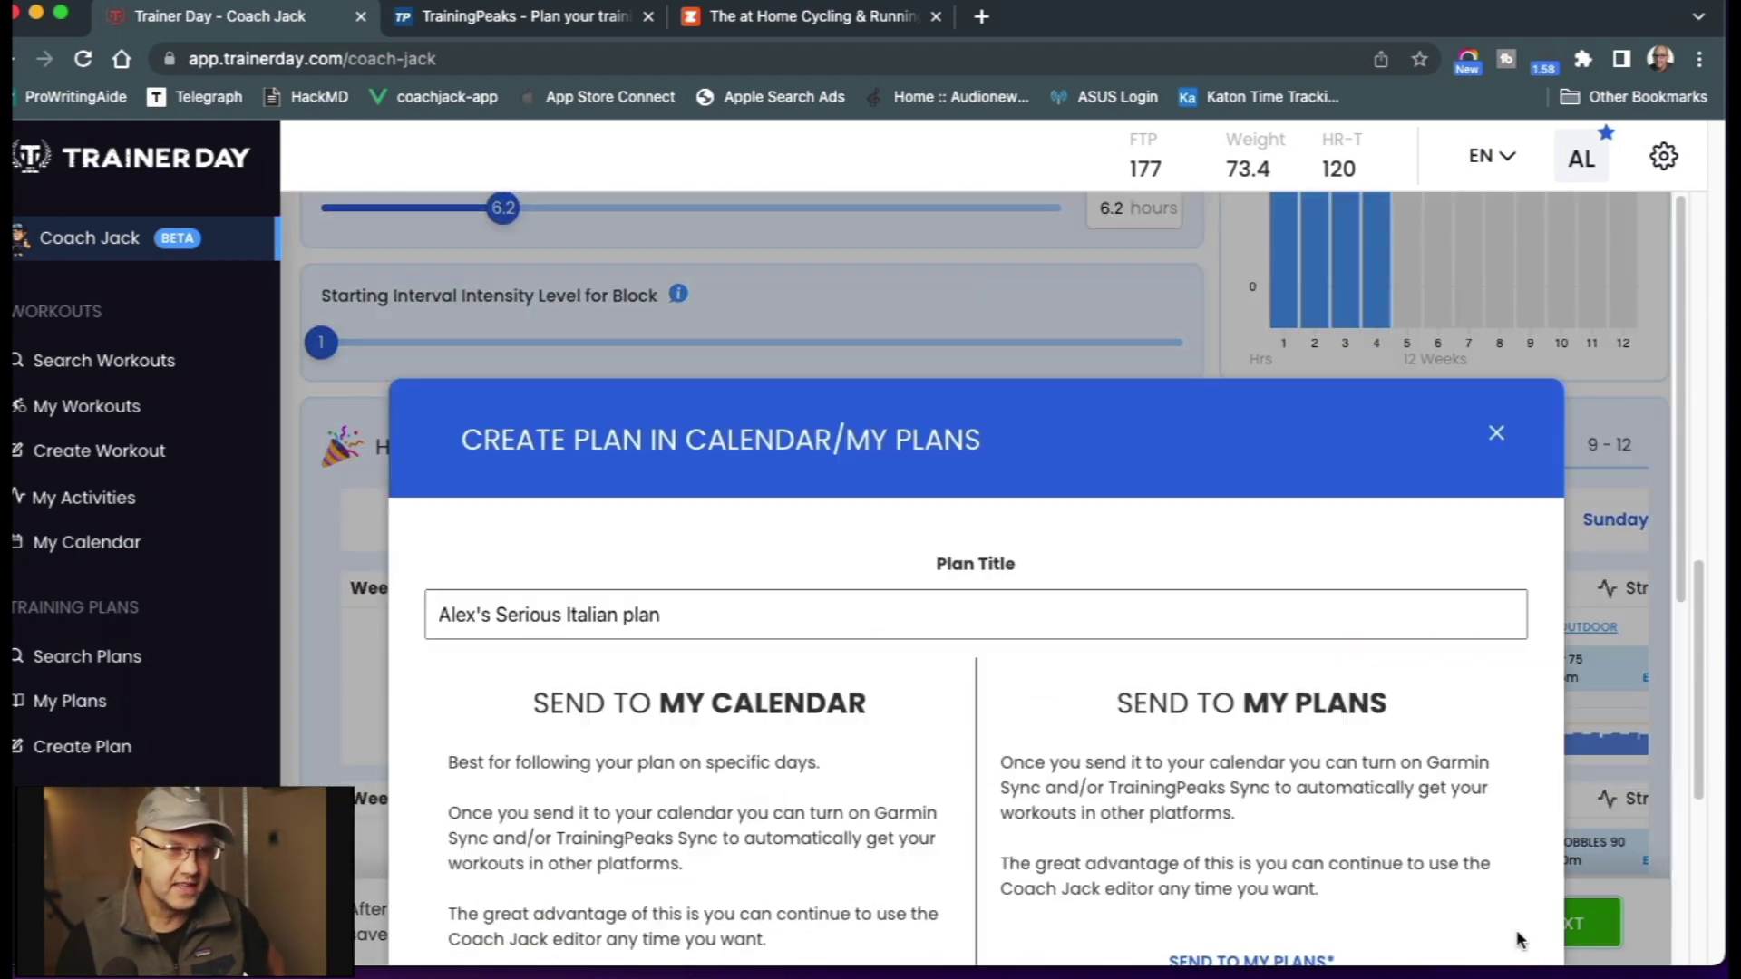
pyautogui.scroll(-7, 1329, 598)
pyautogui.scroll(2, 1329, 600)
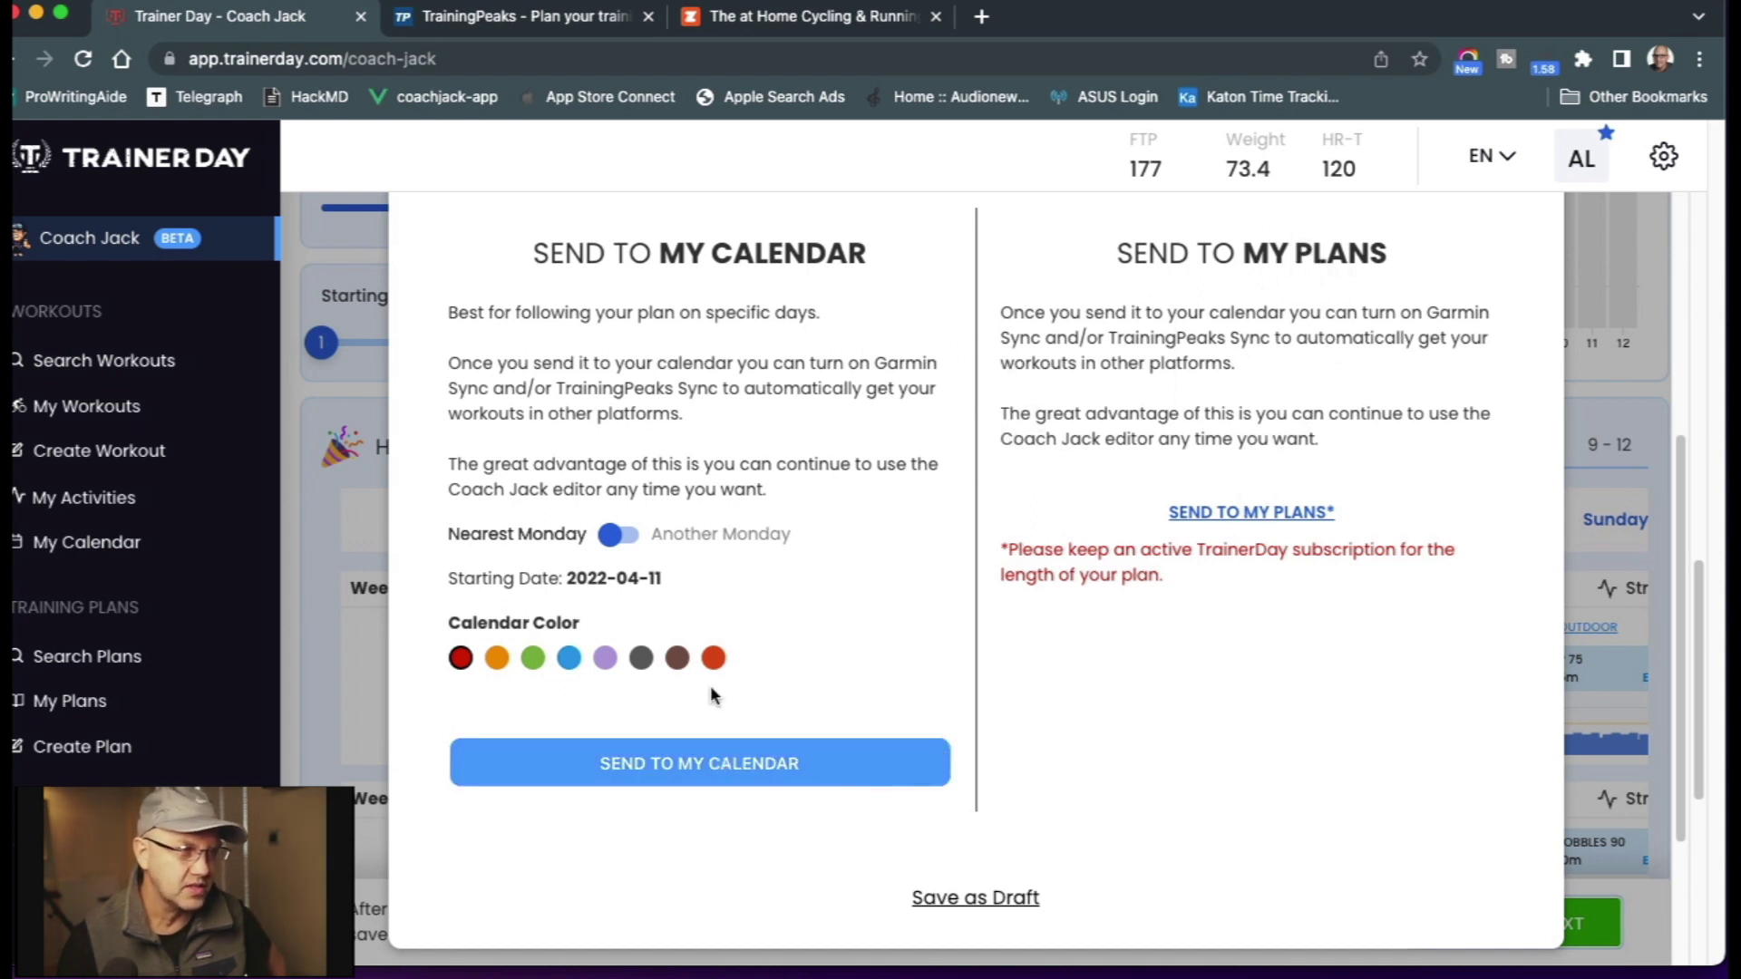
pyautogui.click(624, 535)
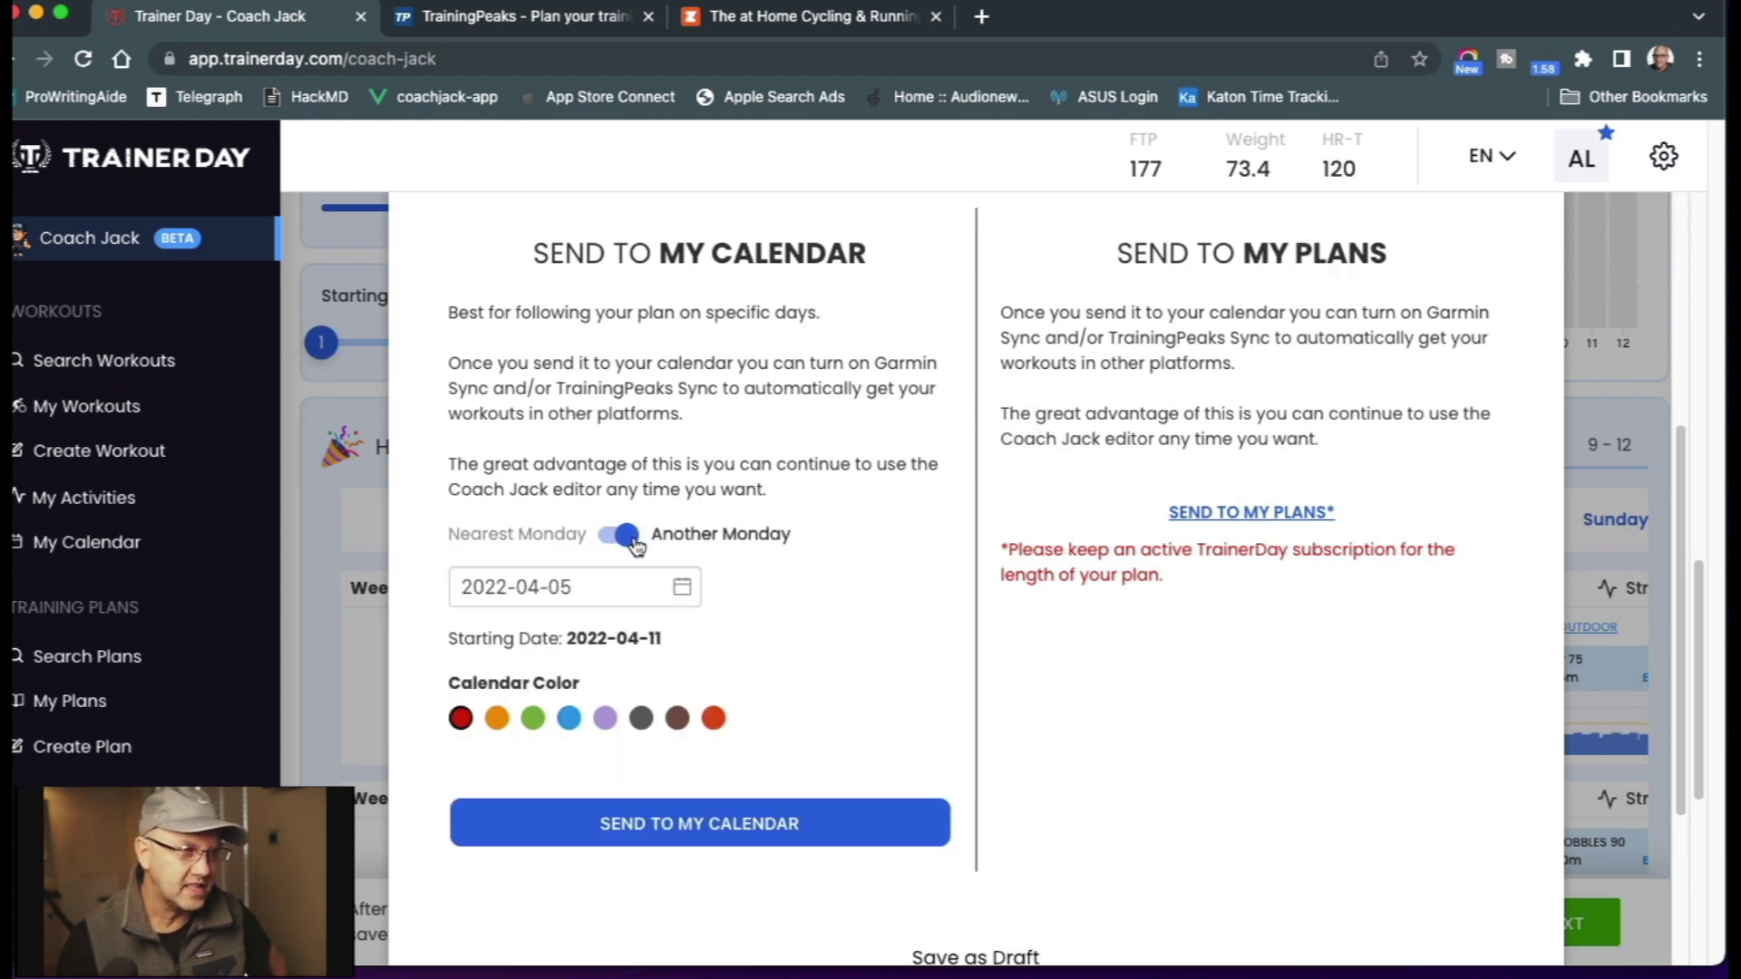
pyautogui.click(615, 587)
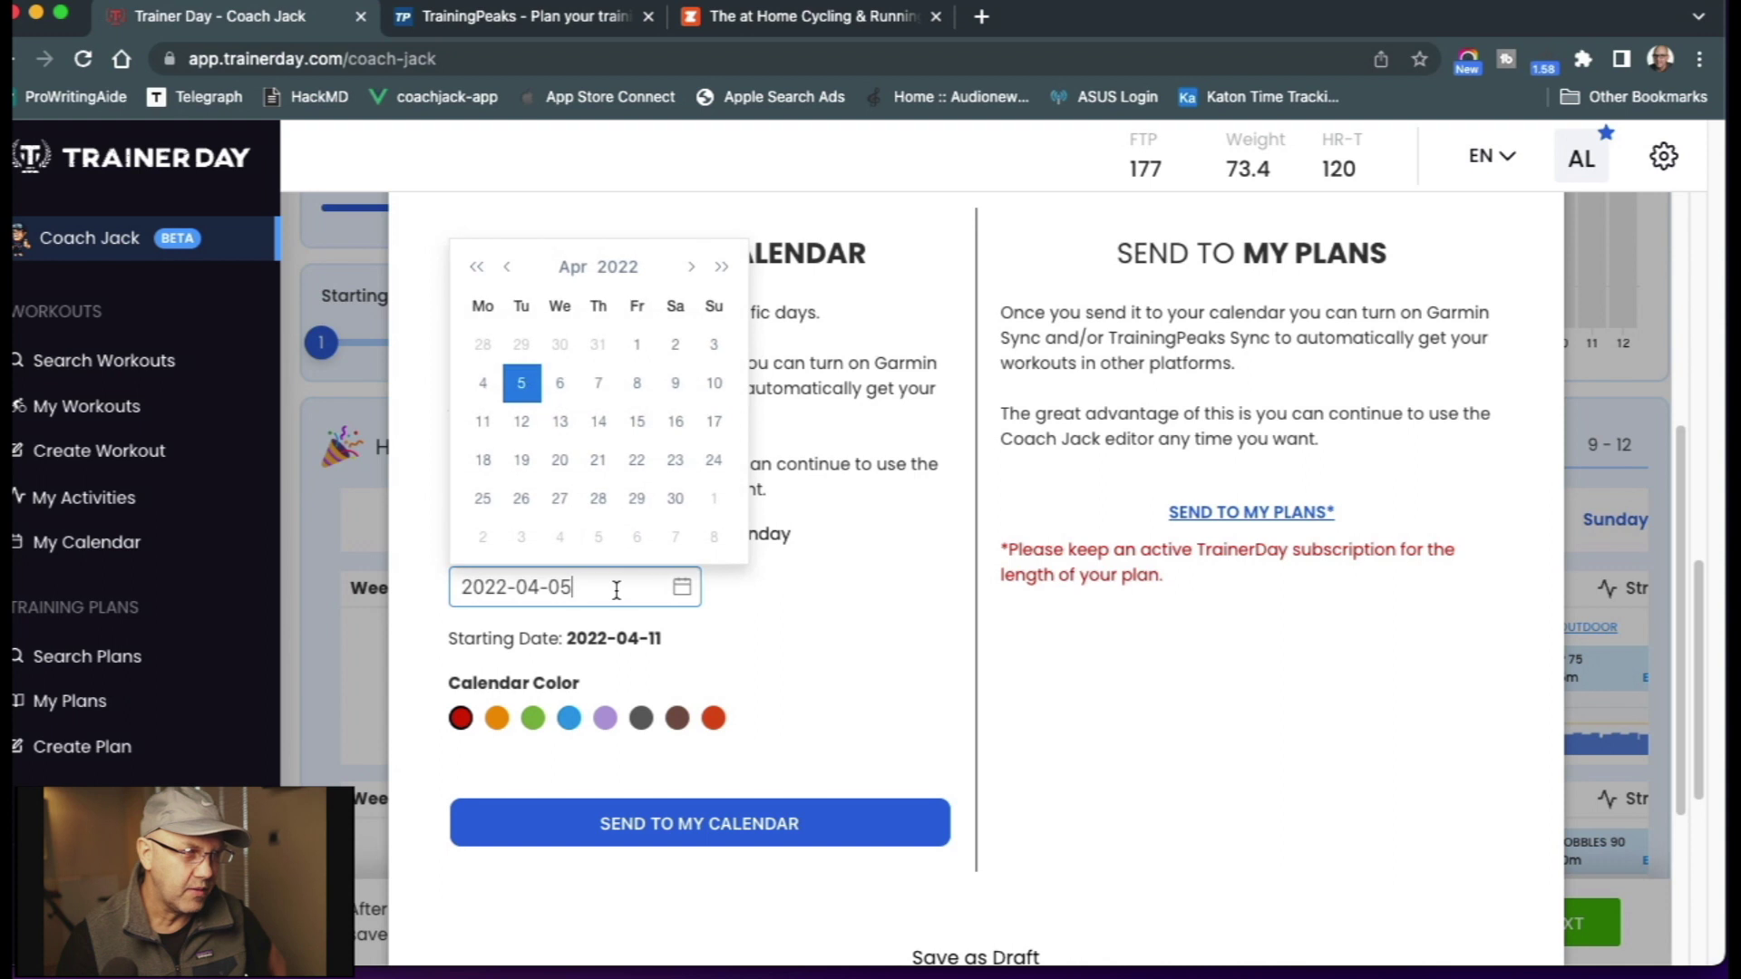
pyautogui.click(484, 383)
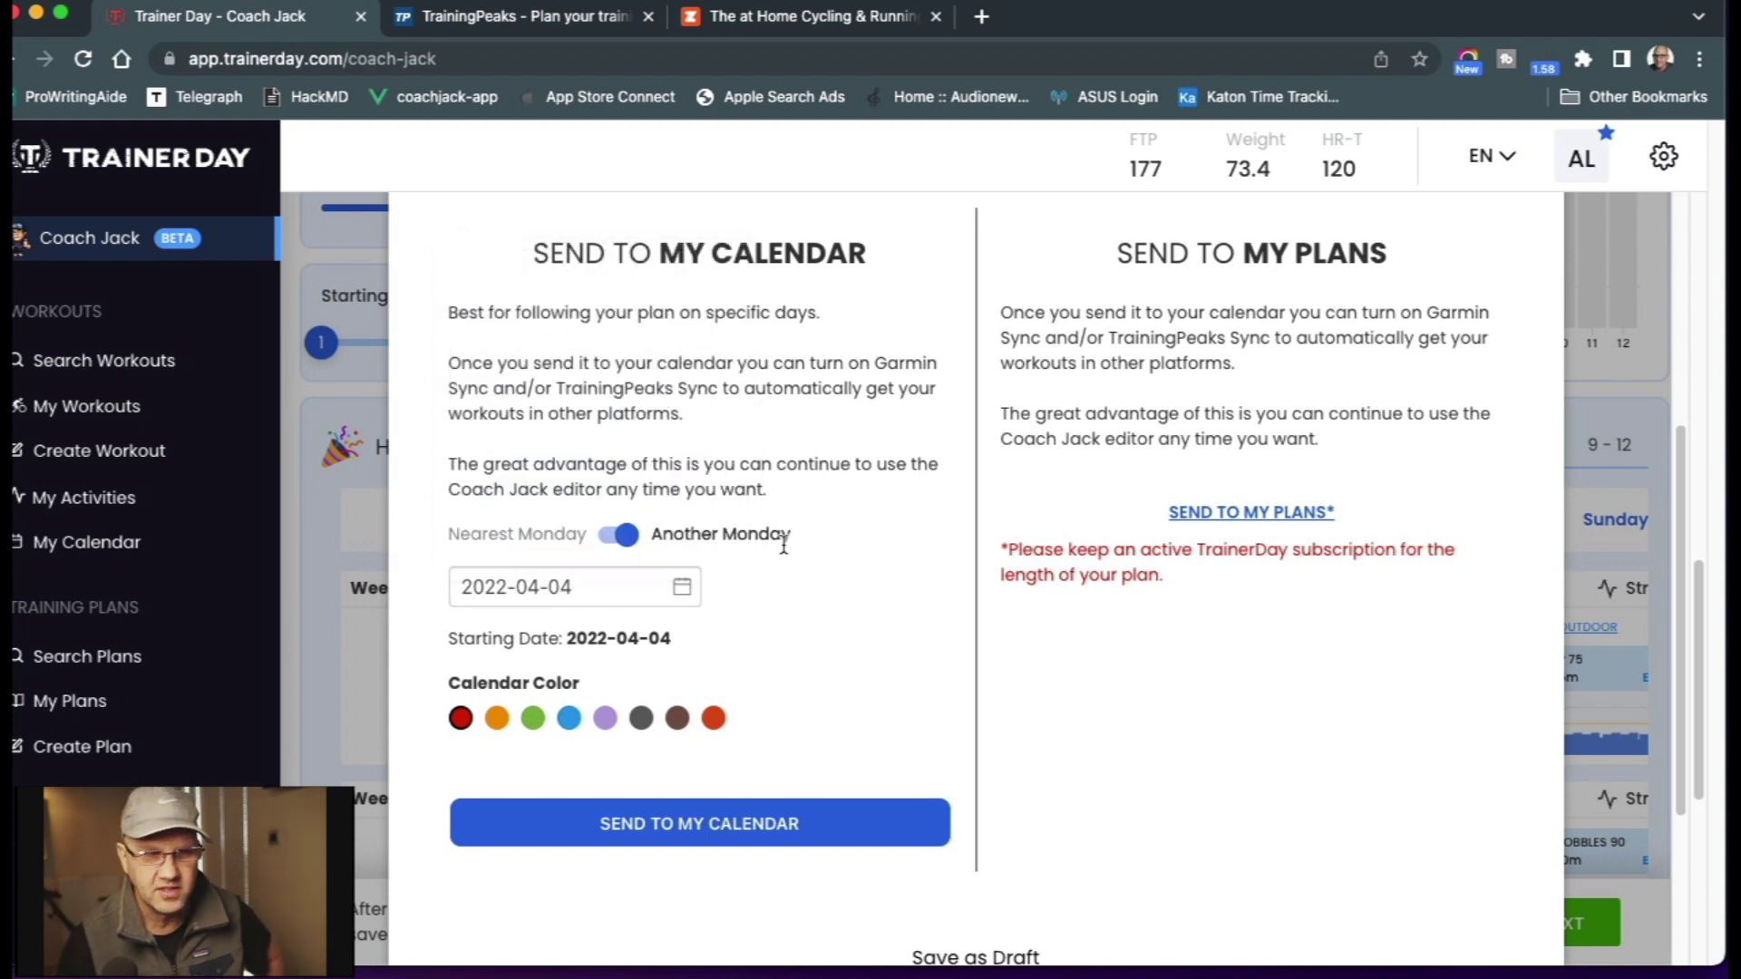
pyautogui.click(712, 825)
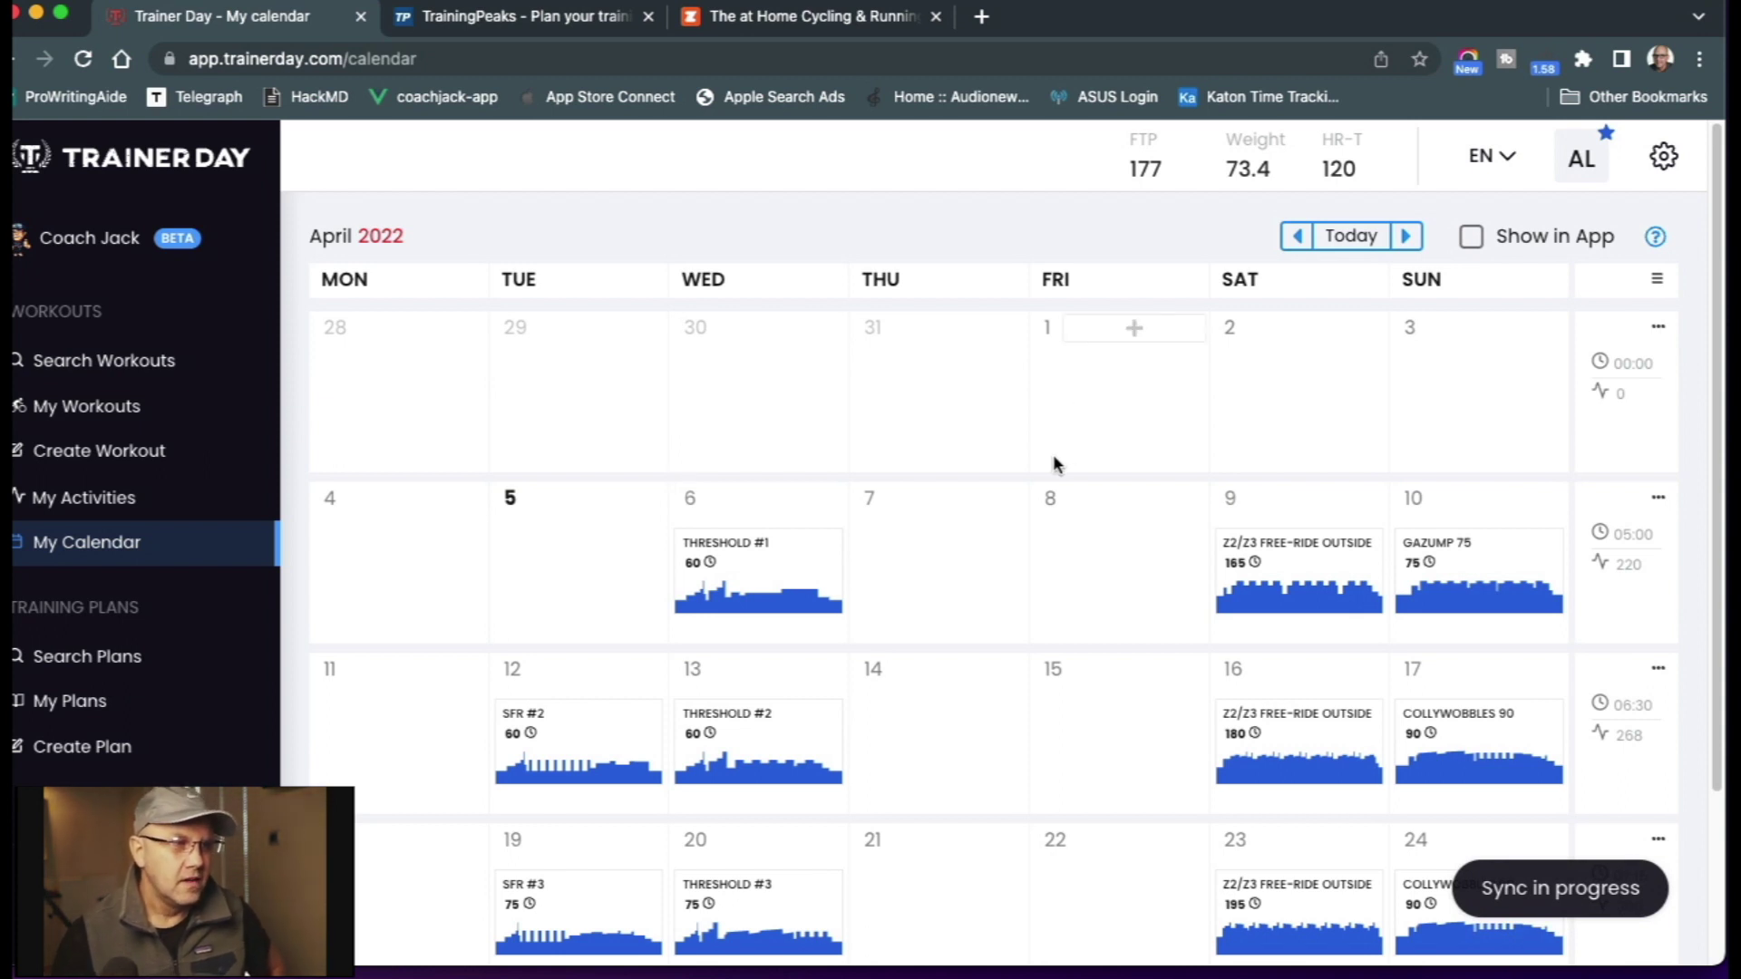
# - Drag Threshold #1 from Wednesday April 6 onto Tuesday April 5
pyautogui.scroll(-1, 1052, 465)
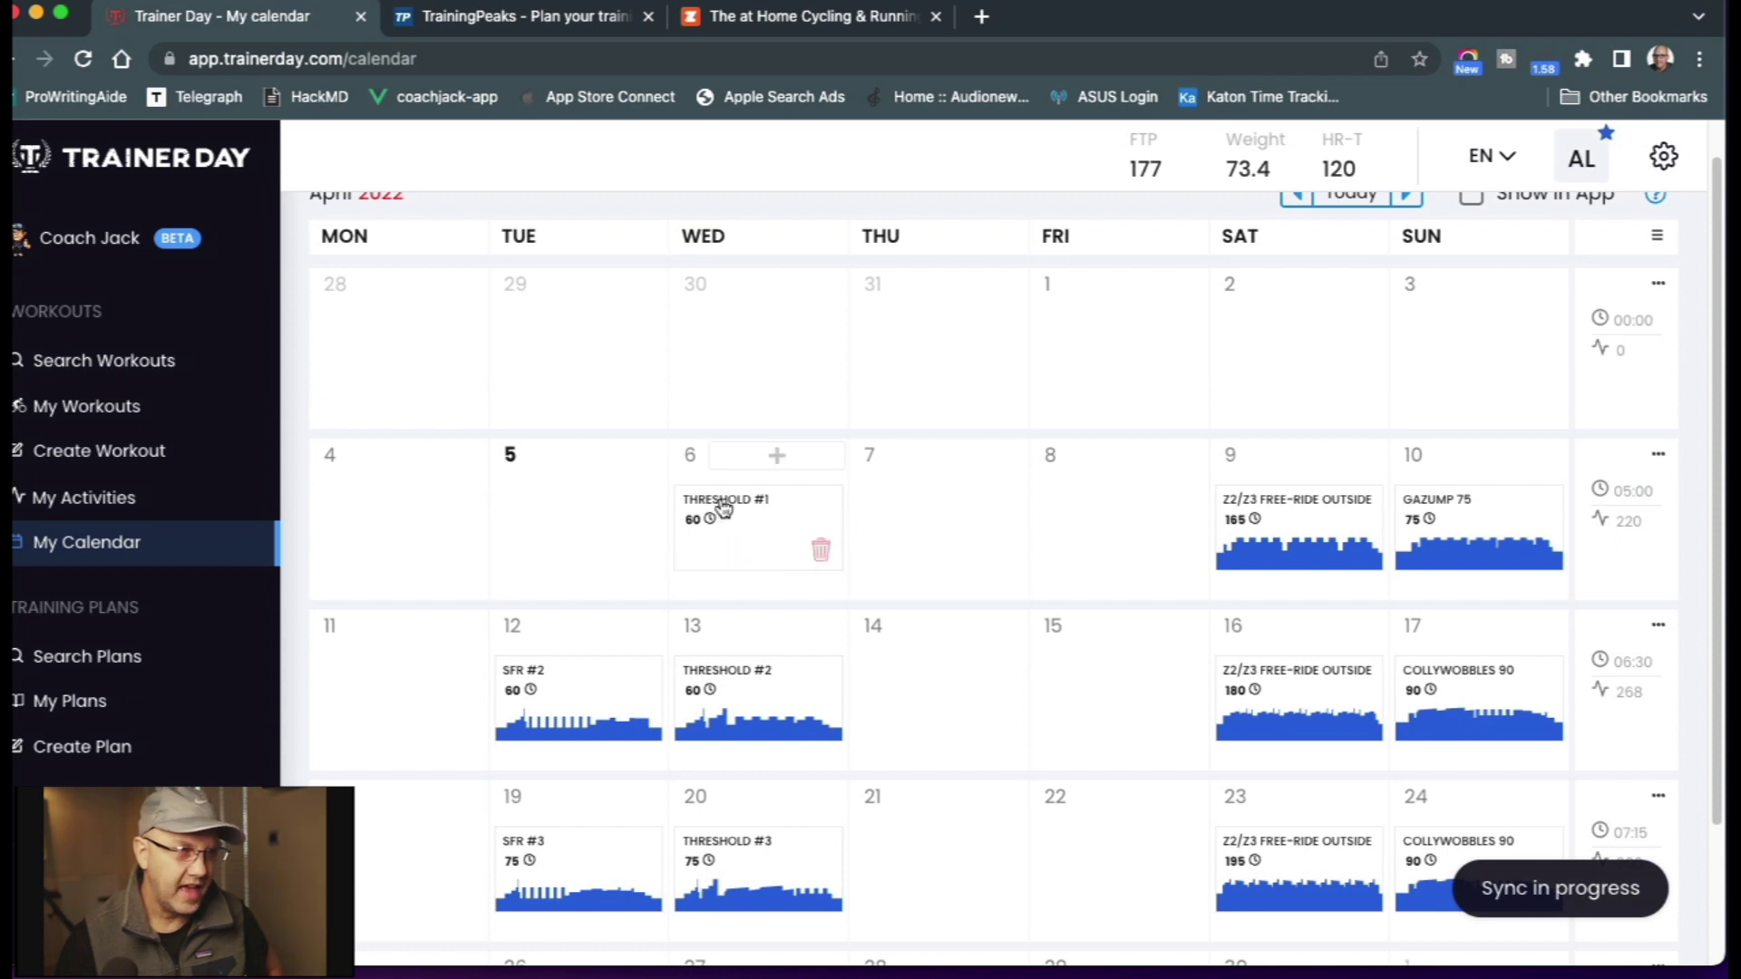
pyautogui.moveTo(805, 538)
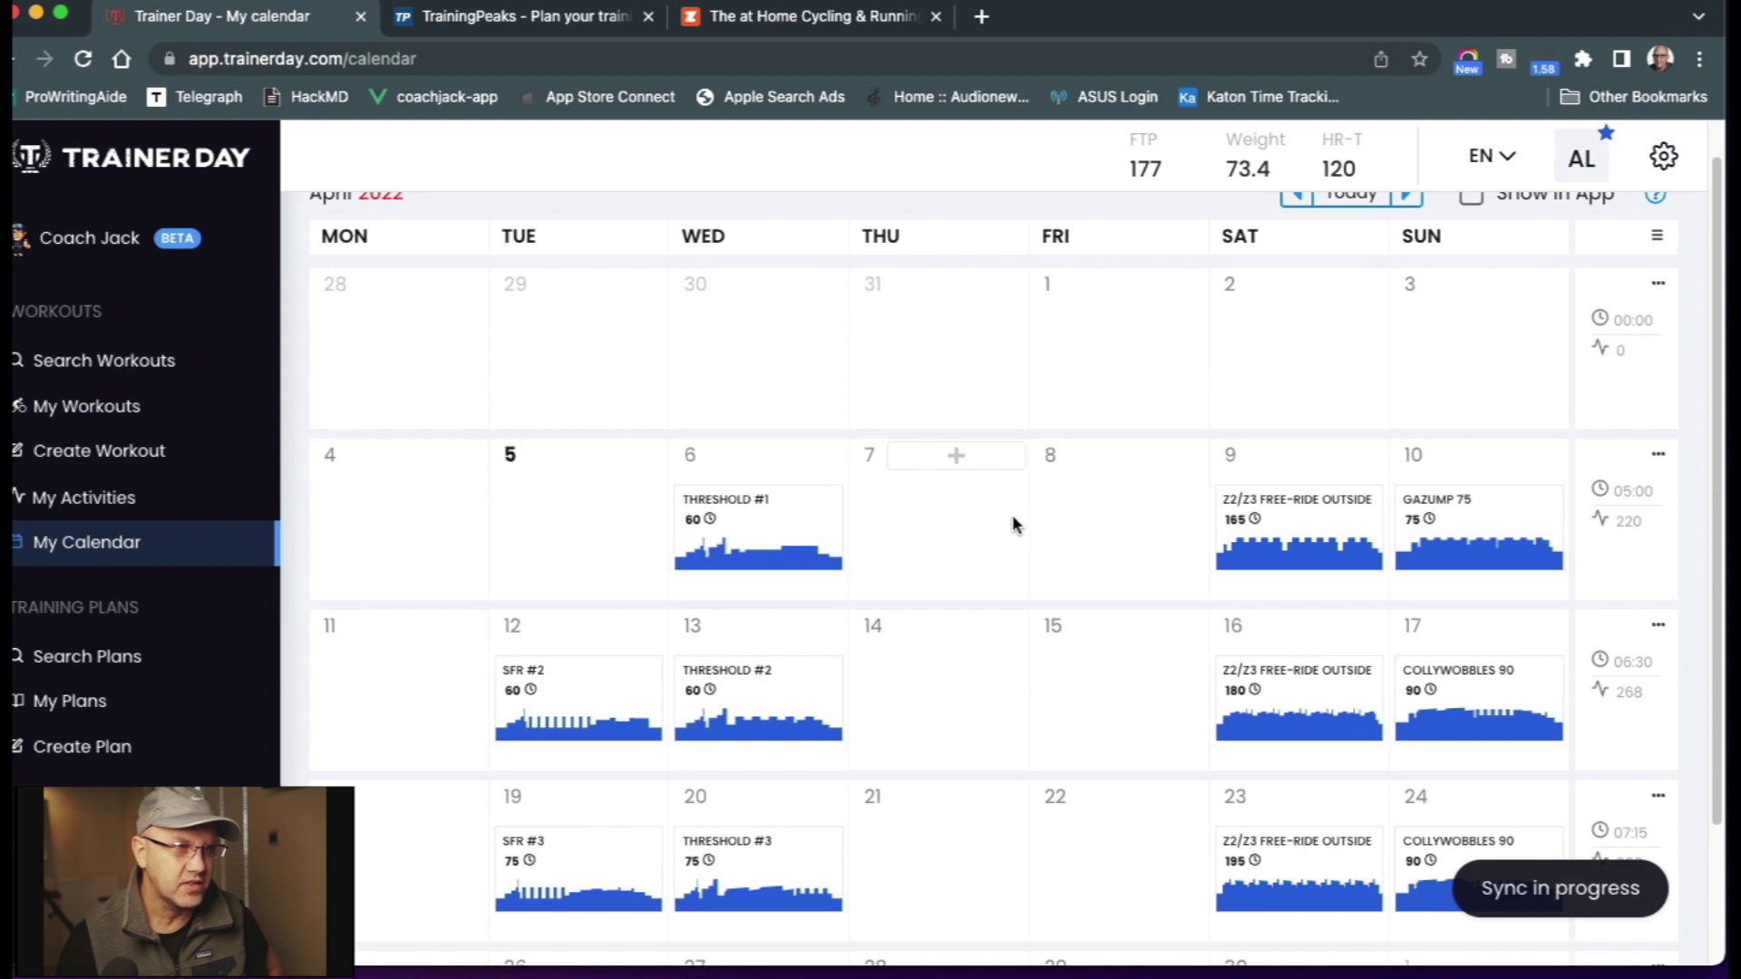
pyautogui.moveTo(766, 523); pyautogui.dragTo(598, 525)
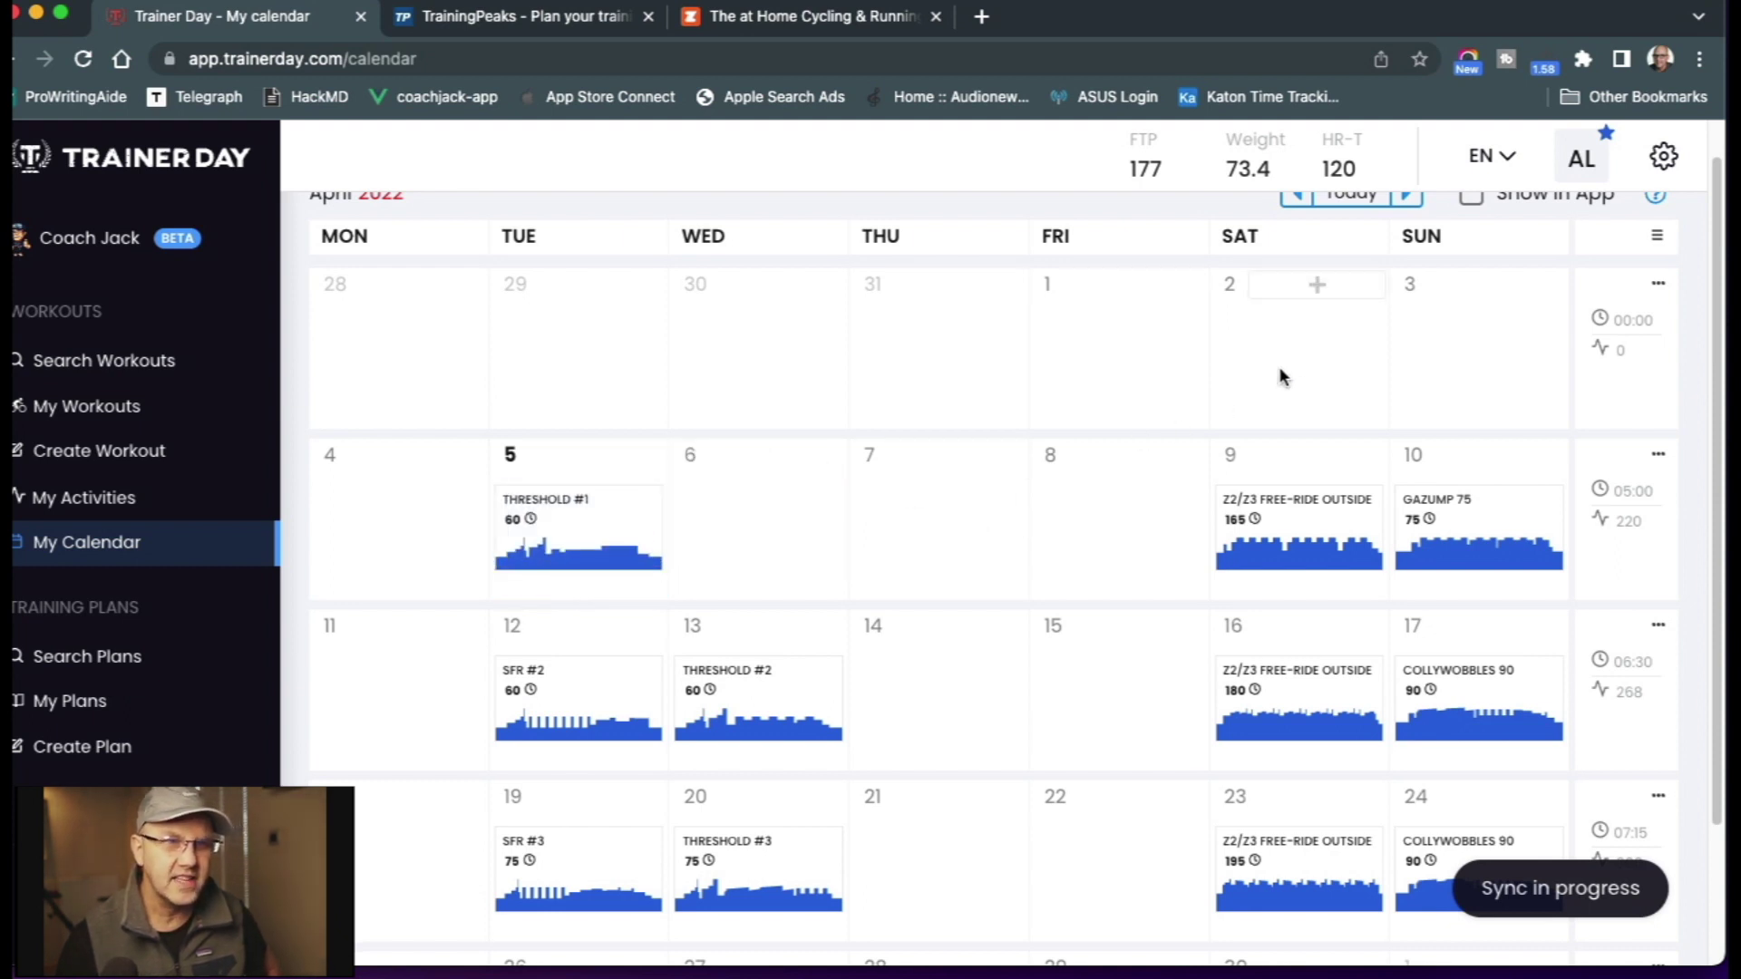
pyautogui.scroll(1, 1278, 378)
pyautogui.scroll(1, 1278, 379)
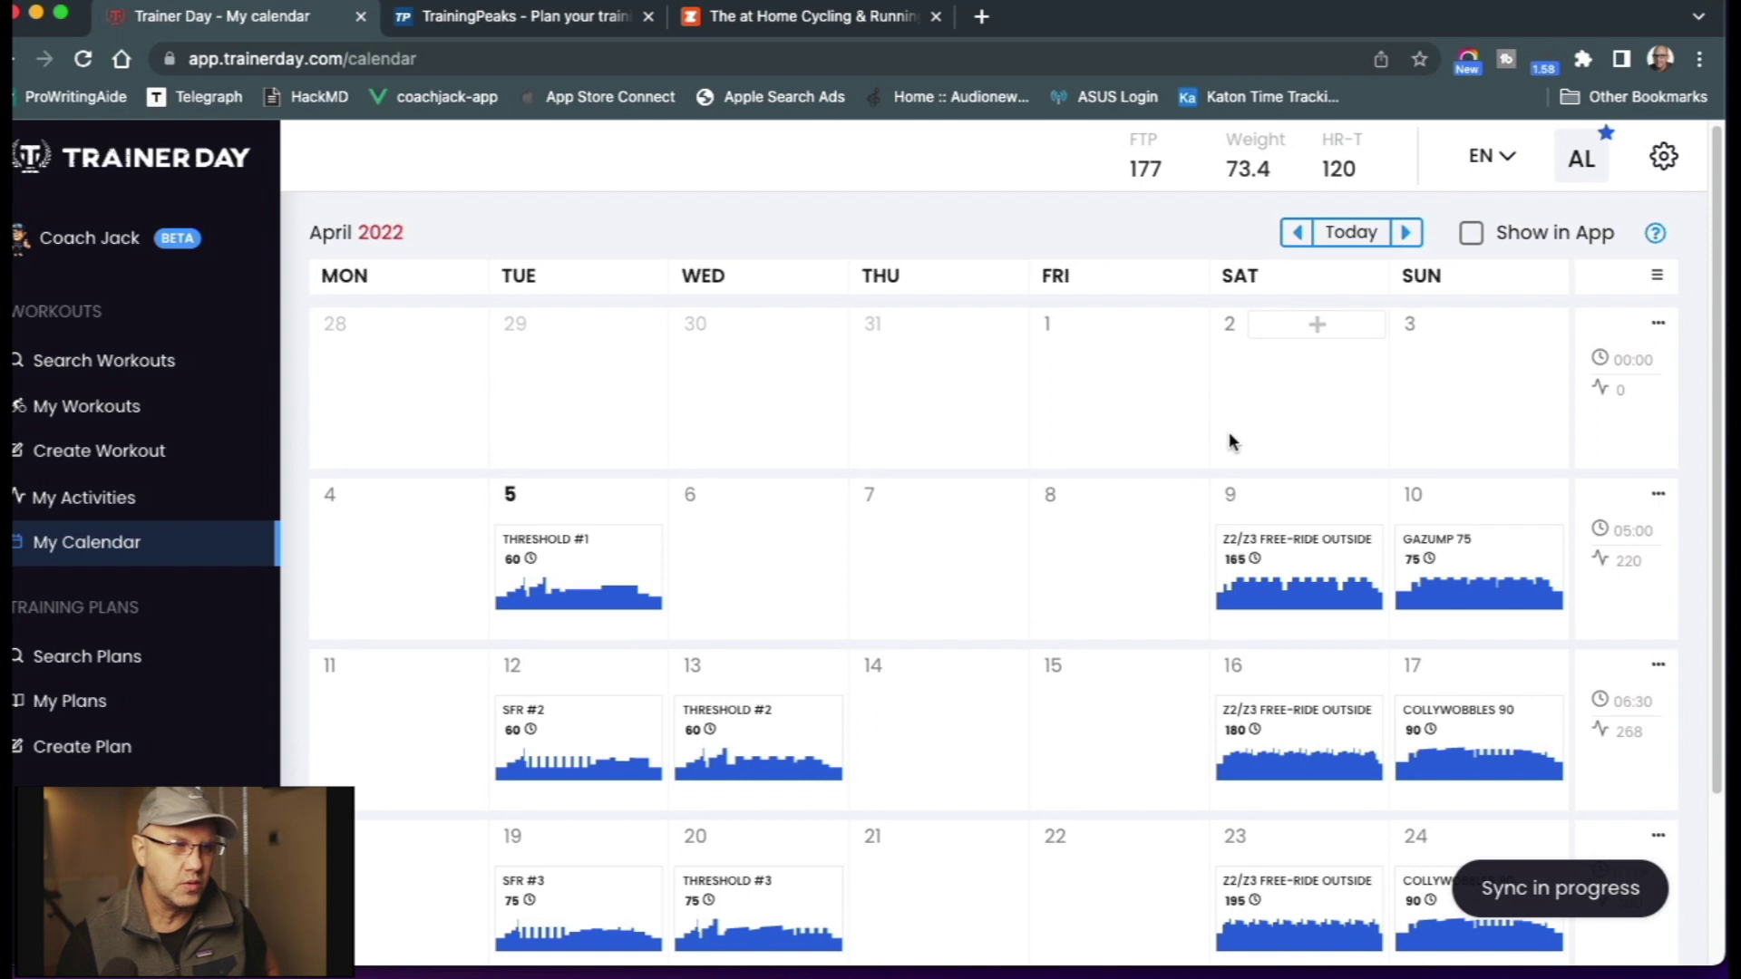
pyautogui.click(1668, 161)
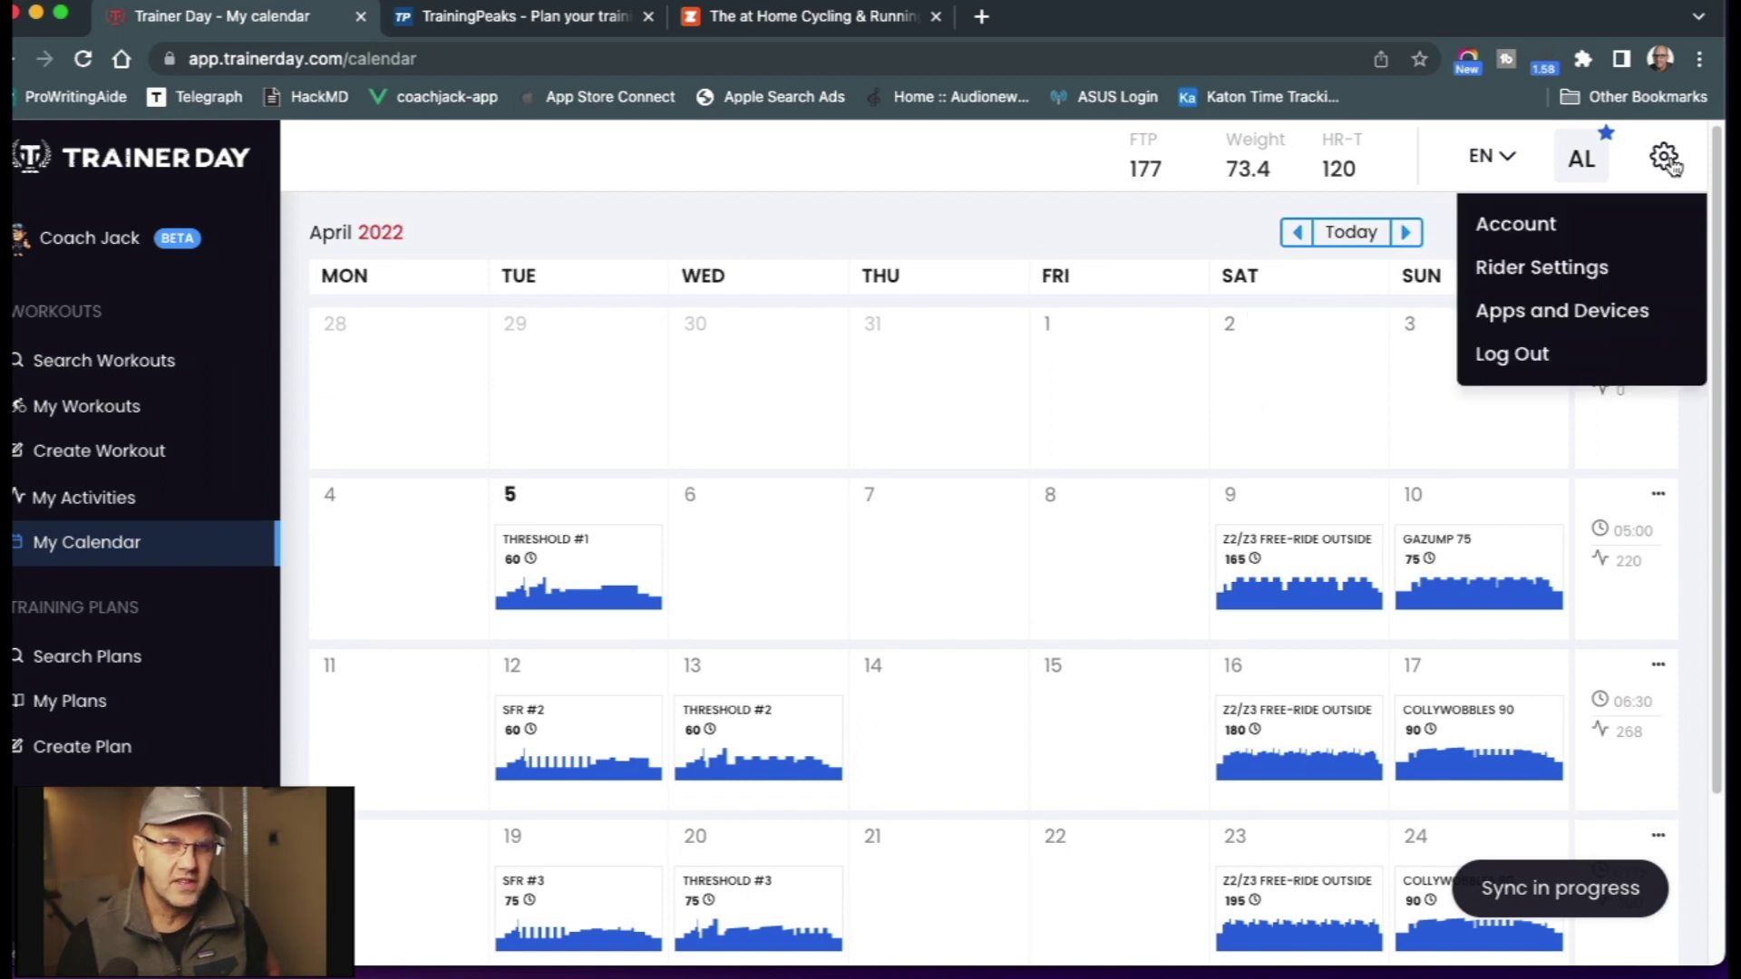
# - Enable Percent of FTP for TrainingPeaks in Apps & Devices, then view the TrainingPeaks calendar
pyautogui.click(1585, 313)
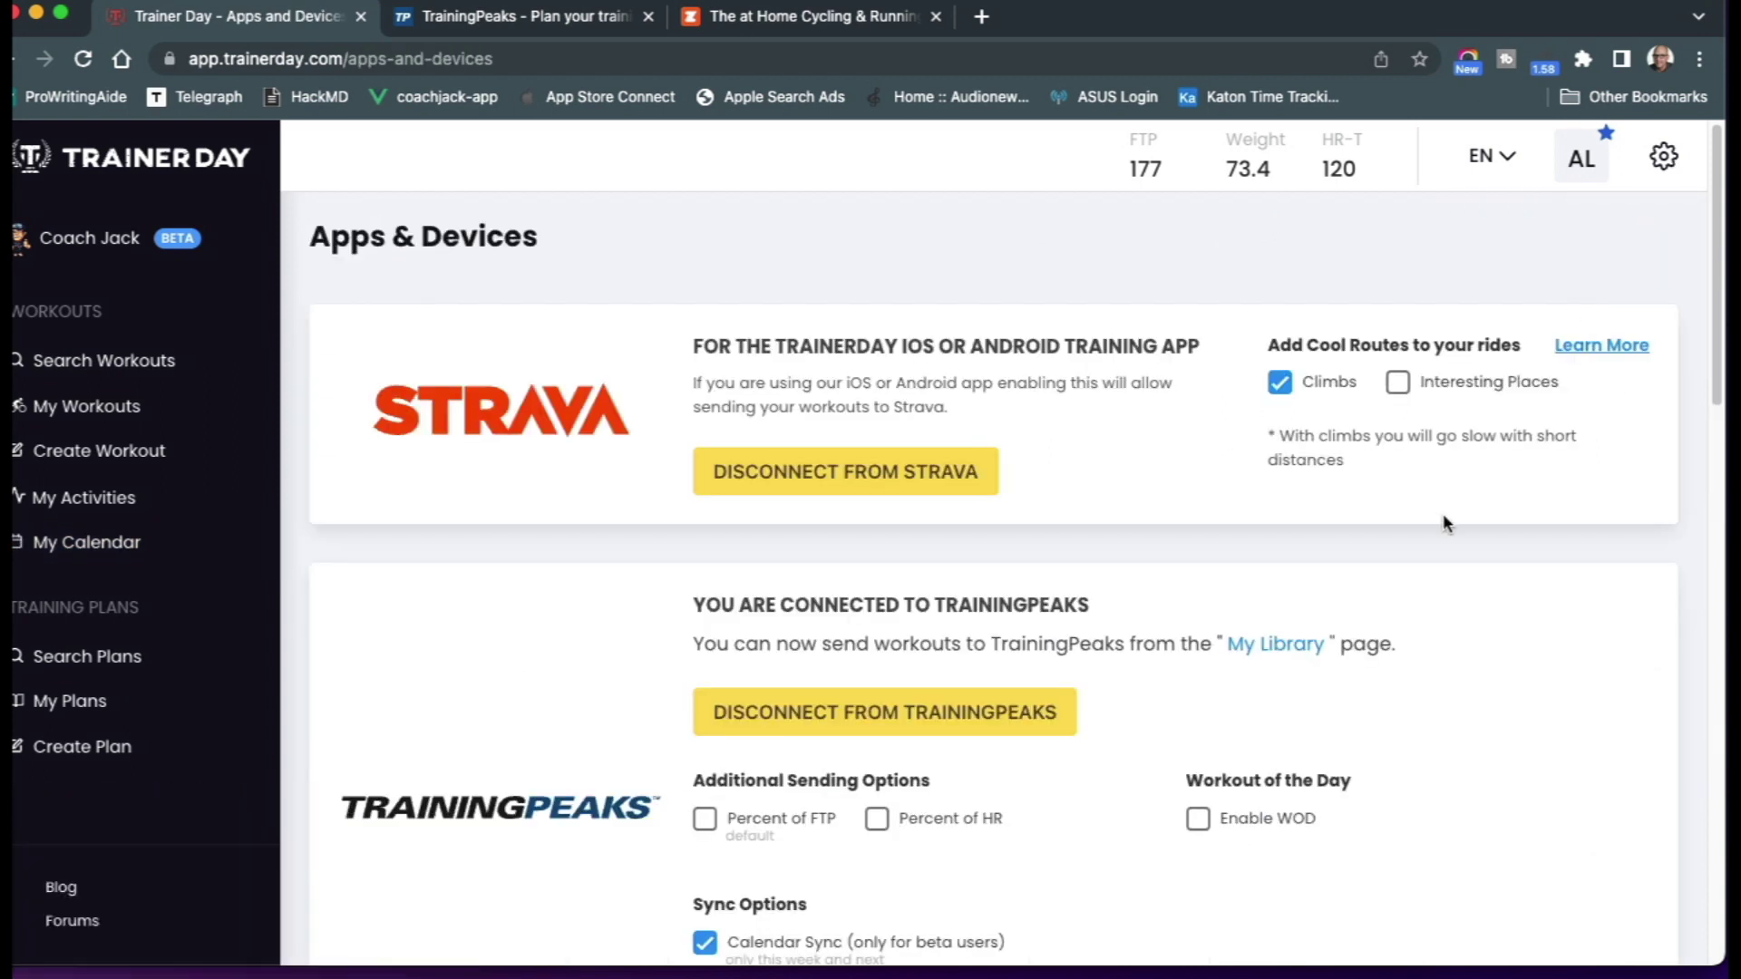
pyautogui.scroll(-1, 1286, 544)
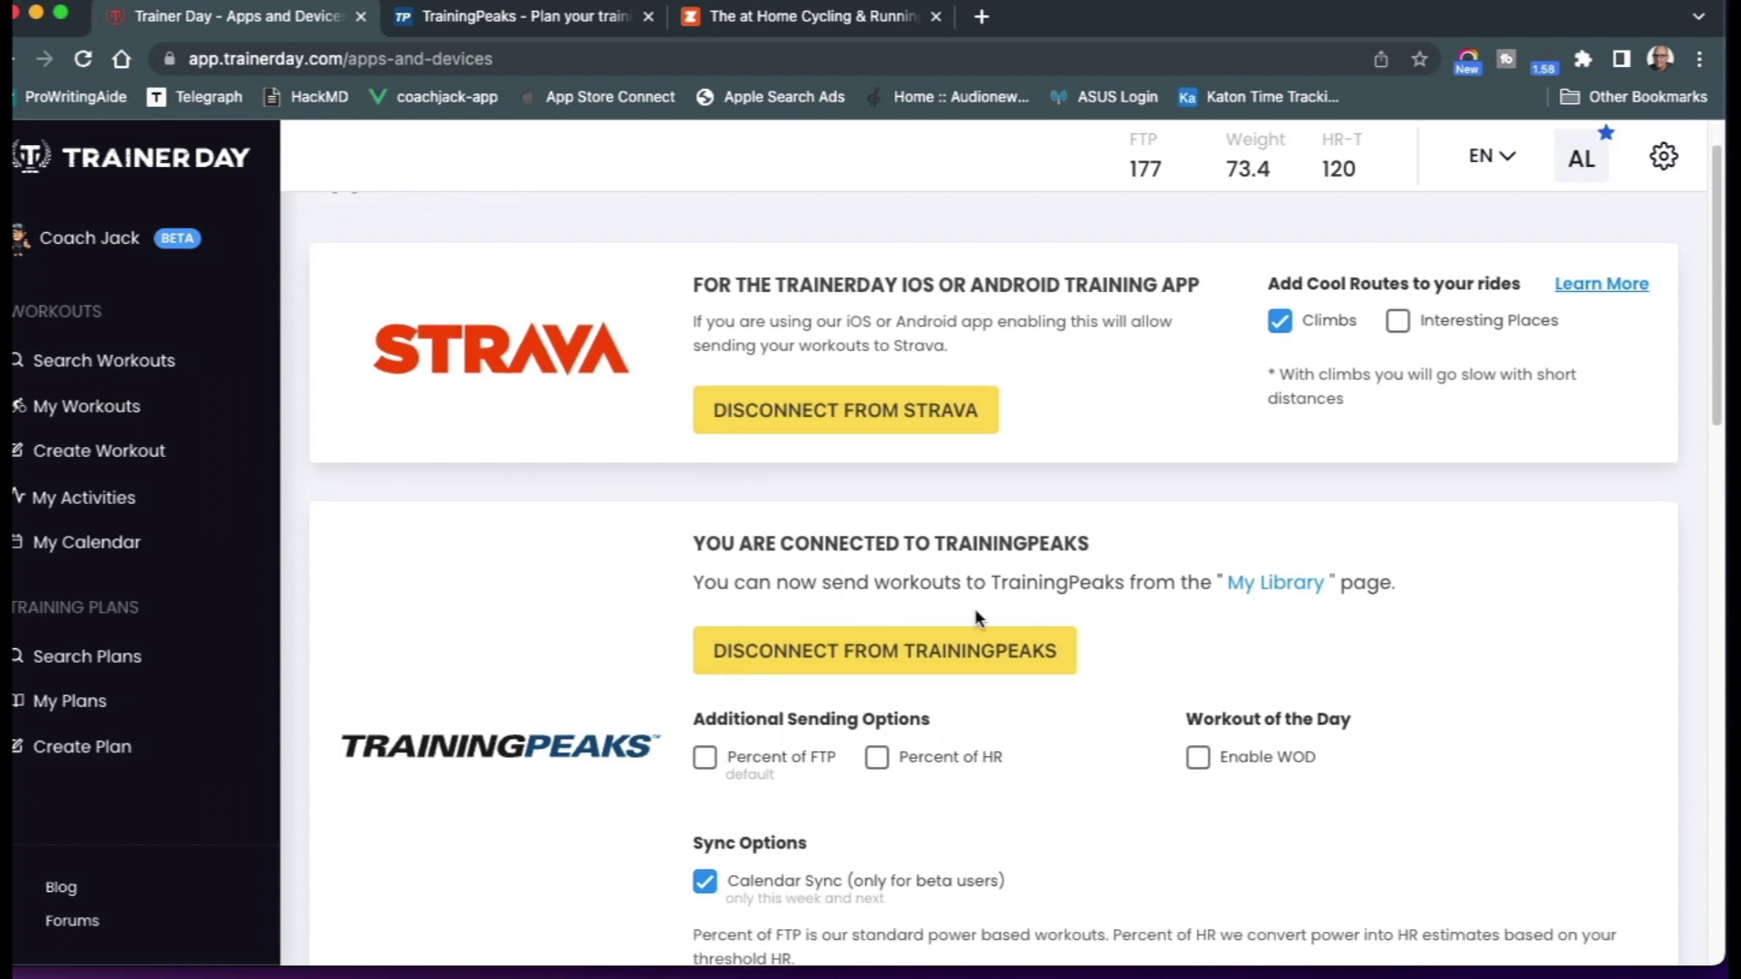
pyautogui.click(705, 757)
pyautogui.scroll(-1, 1020, 723)
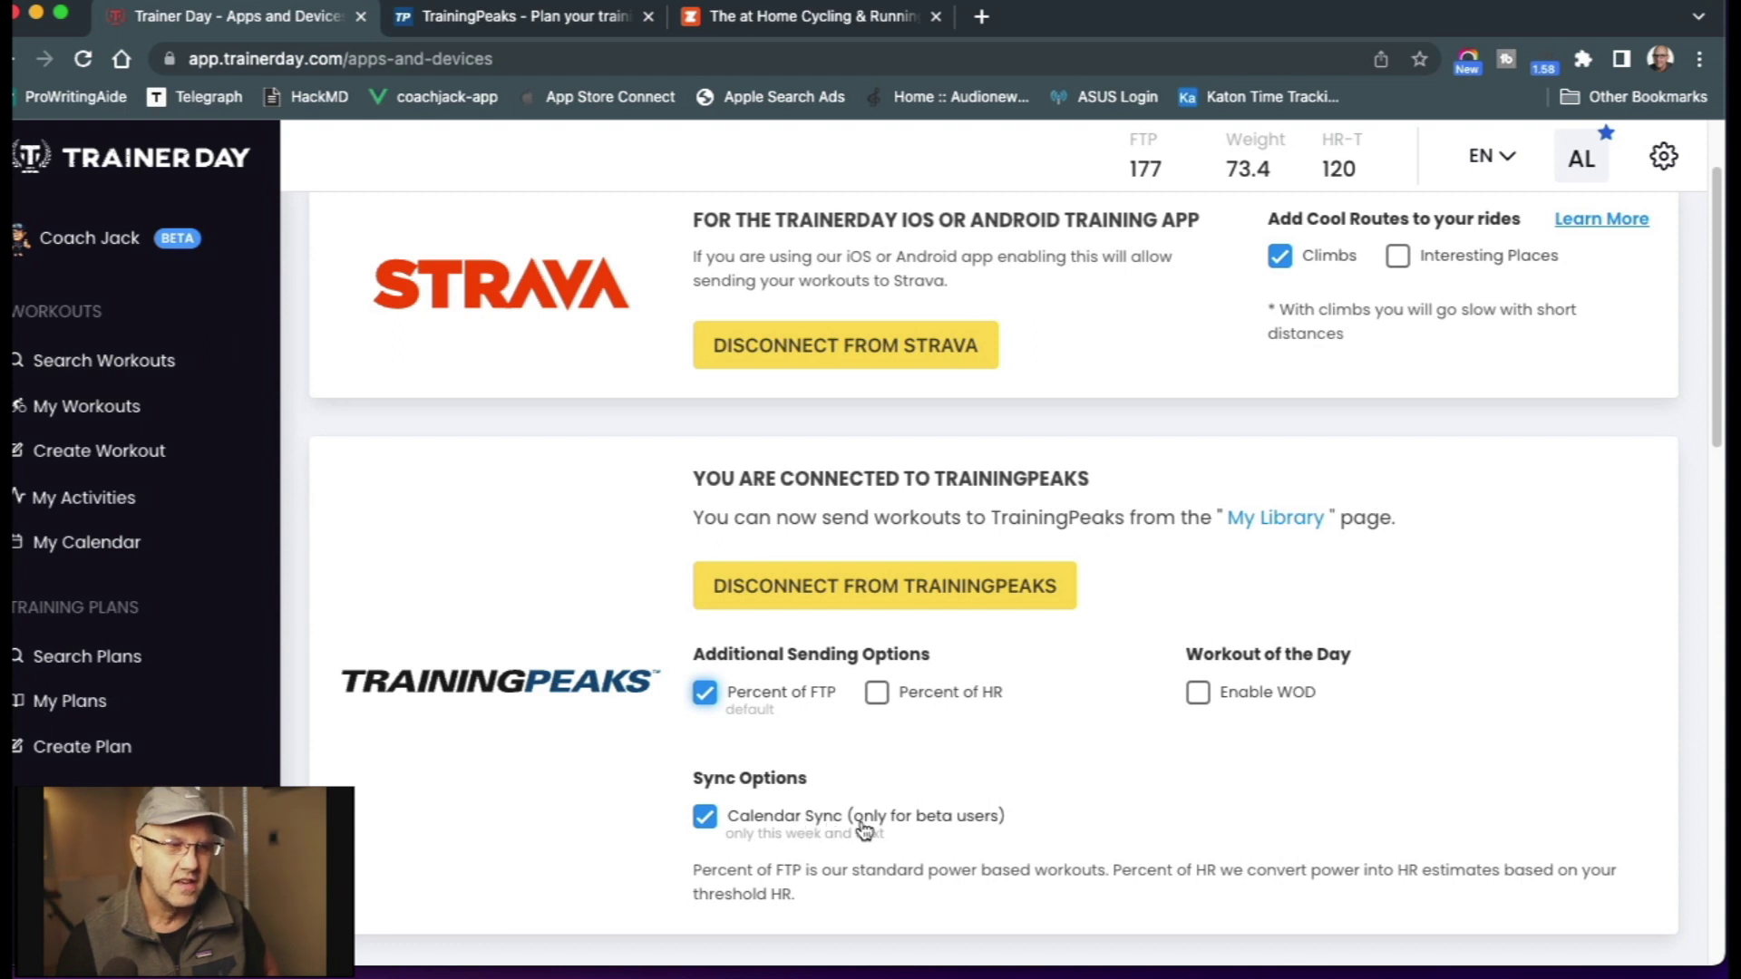
pyautogui.scroll(-1, 868, 832)
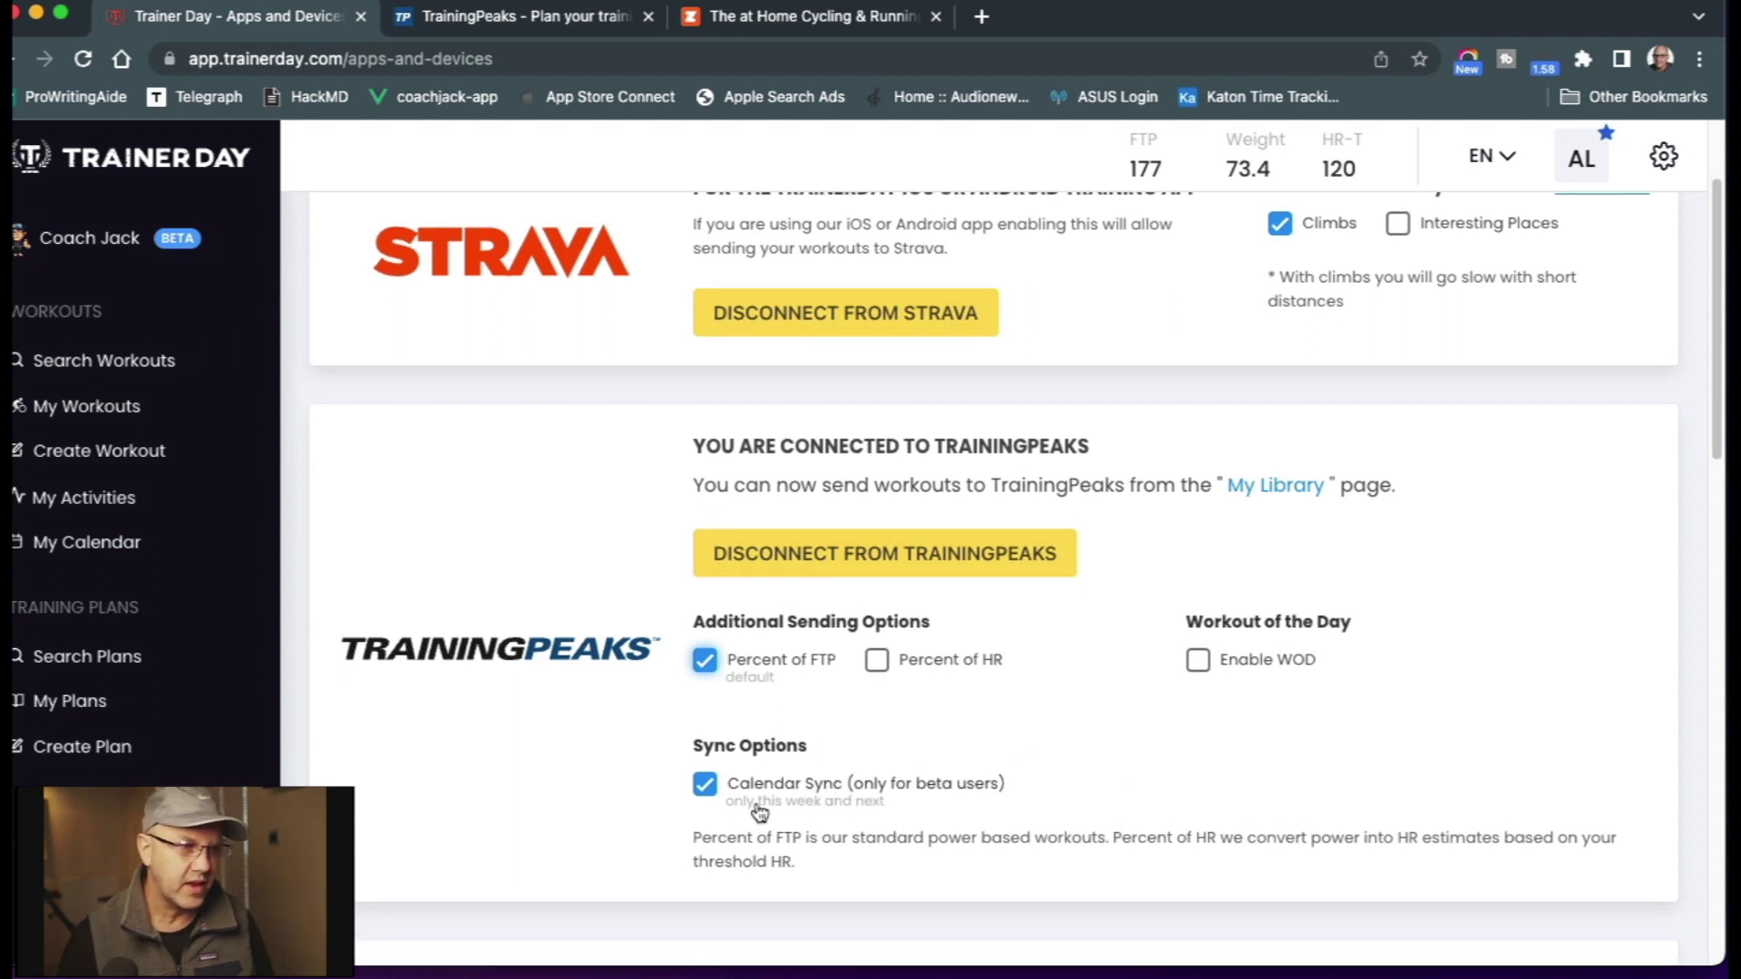
pyautogui.scroll(3, 940, 756)
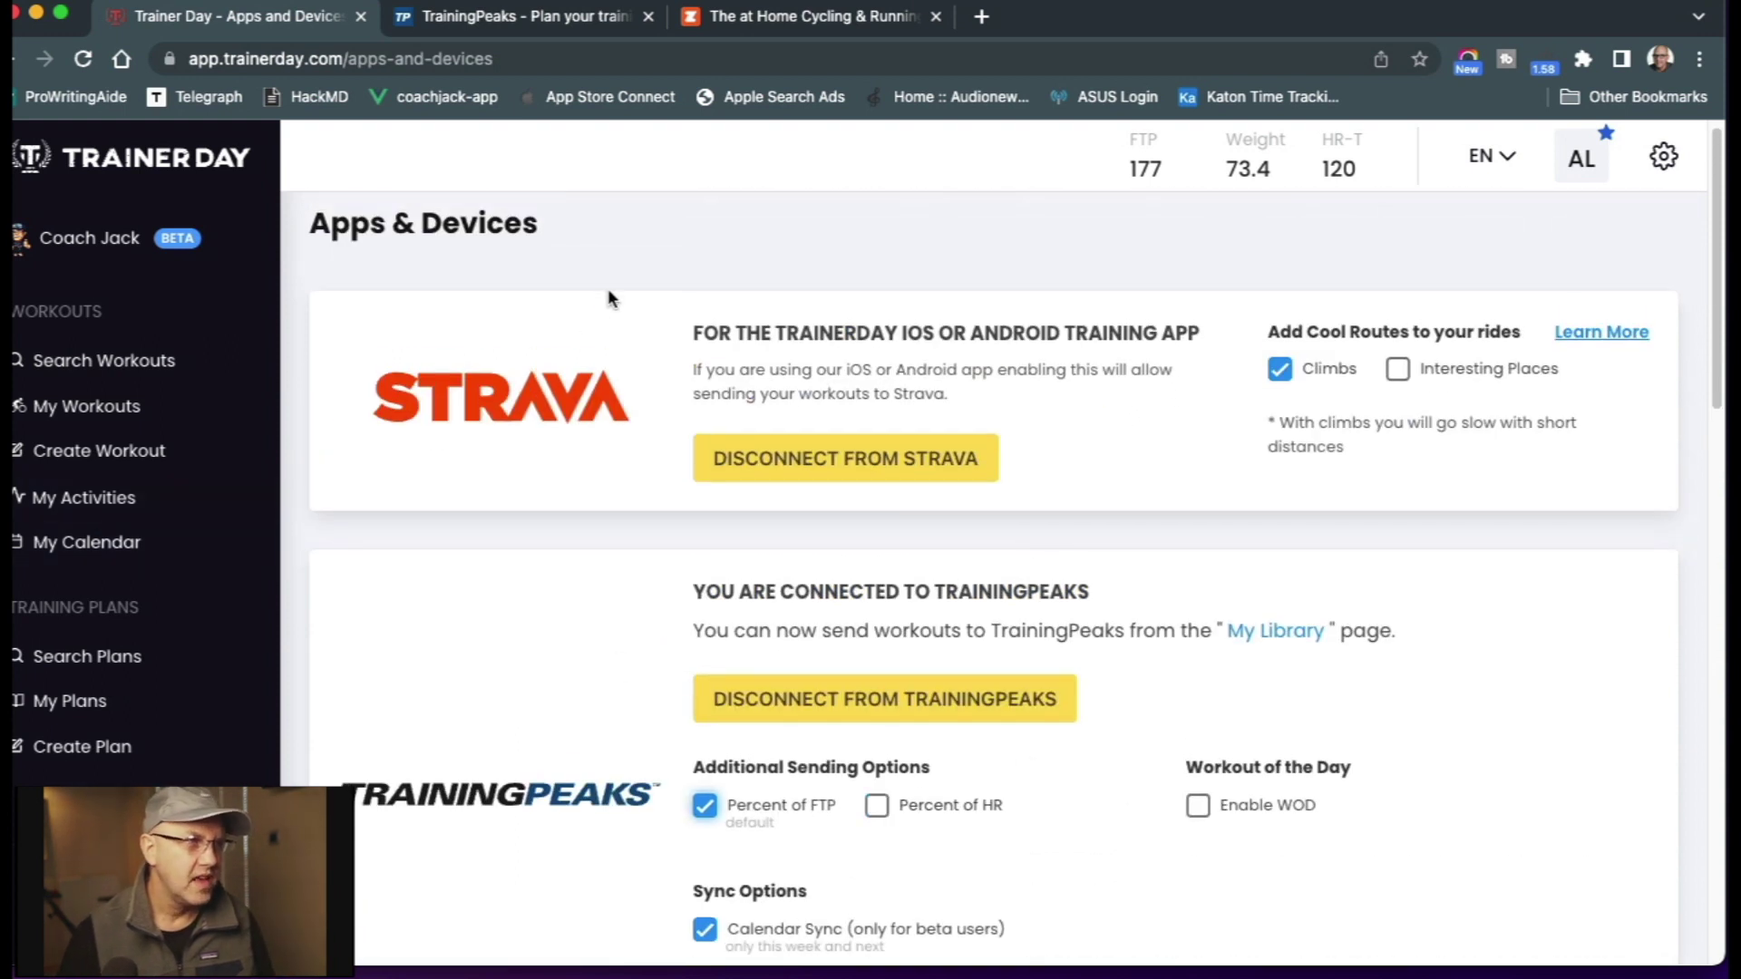
pyautogui.click(549, 15)
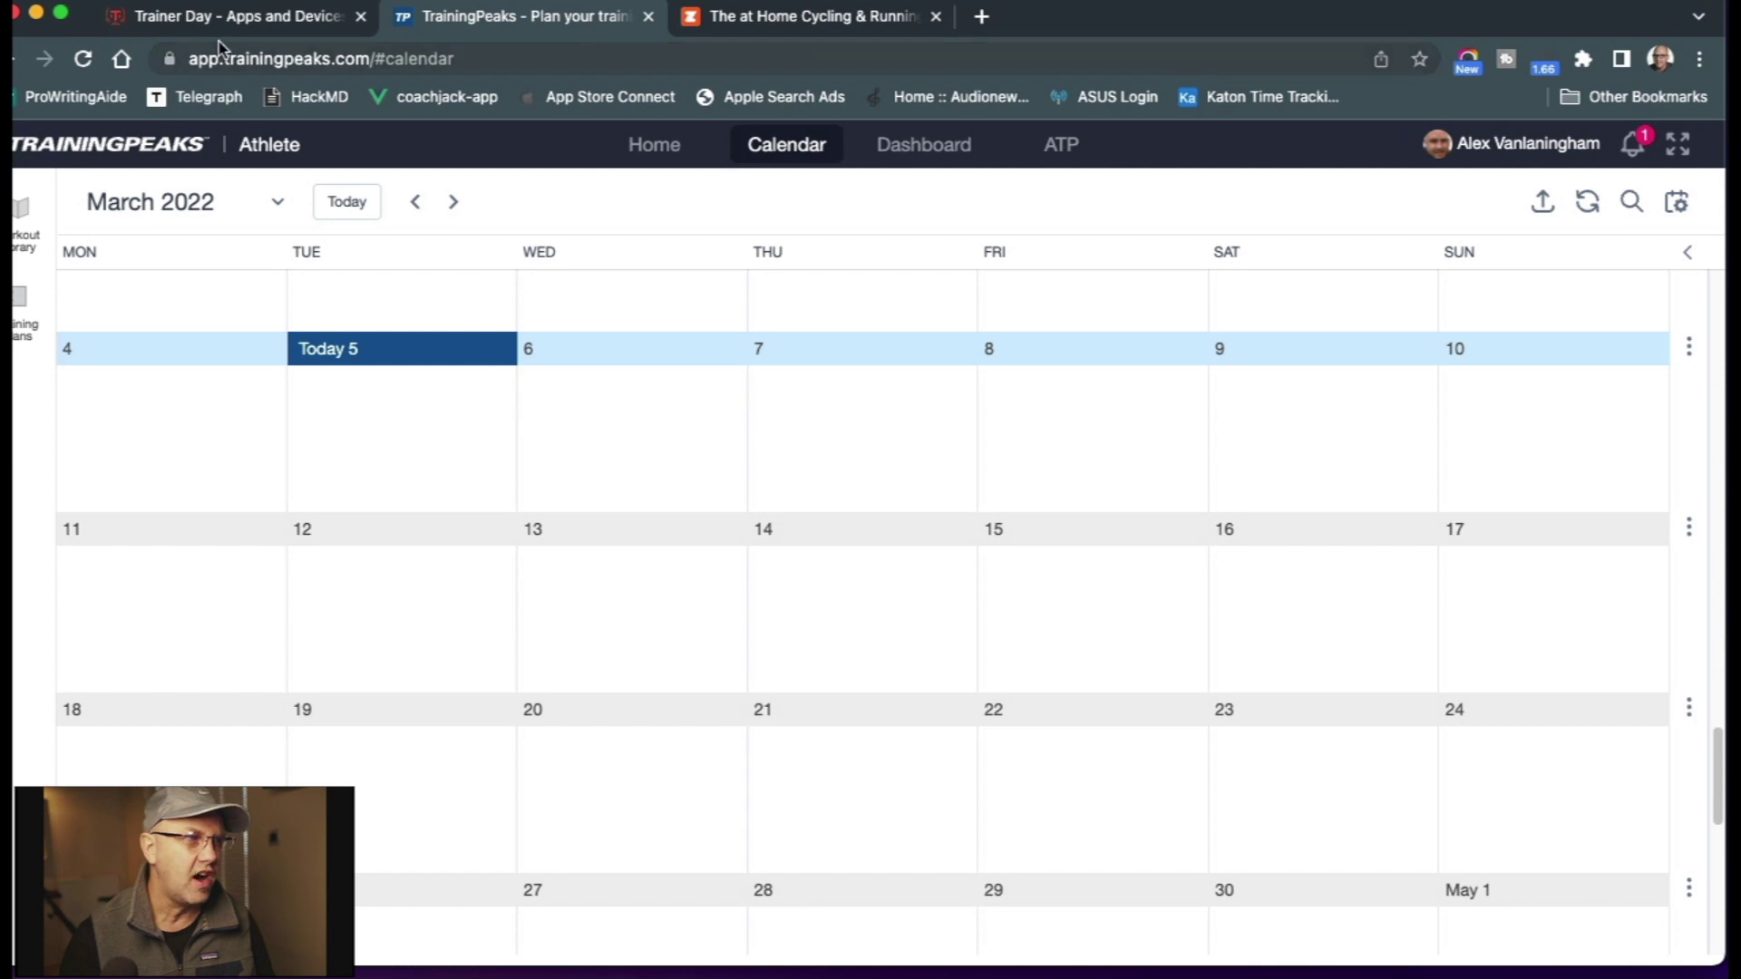
# - Open the TrainerDay calendar, then reload the TrainingPeaks calendar to pull in synced workouts
pyautogui.click(232, 23)
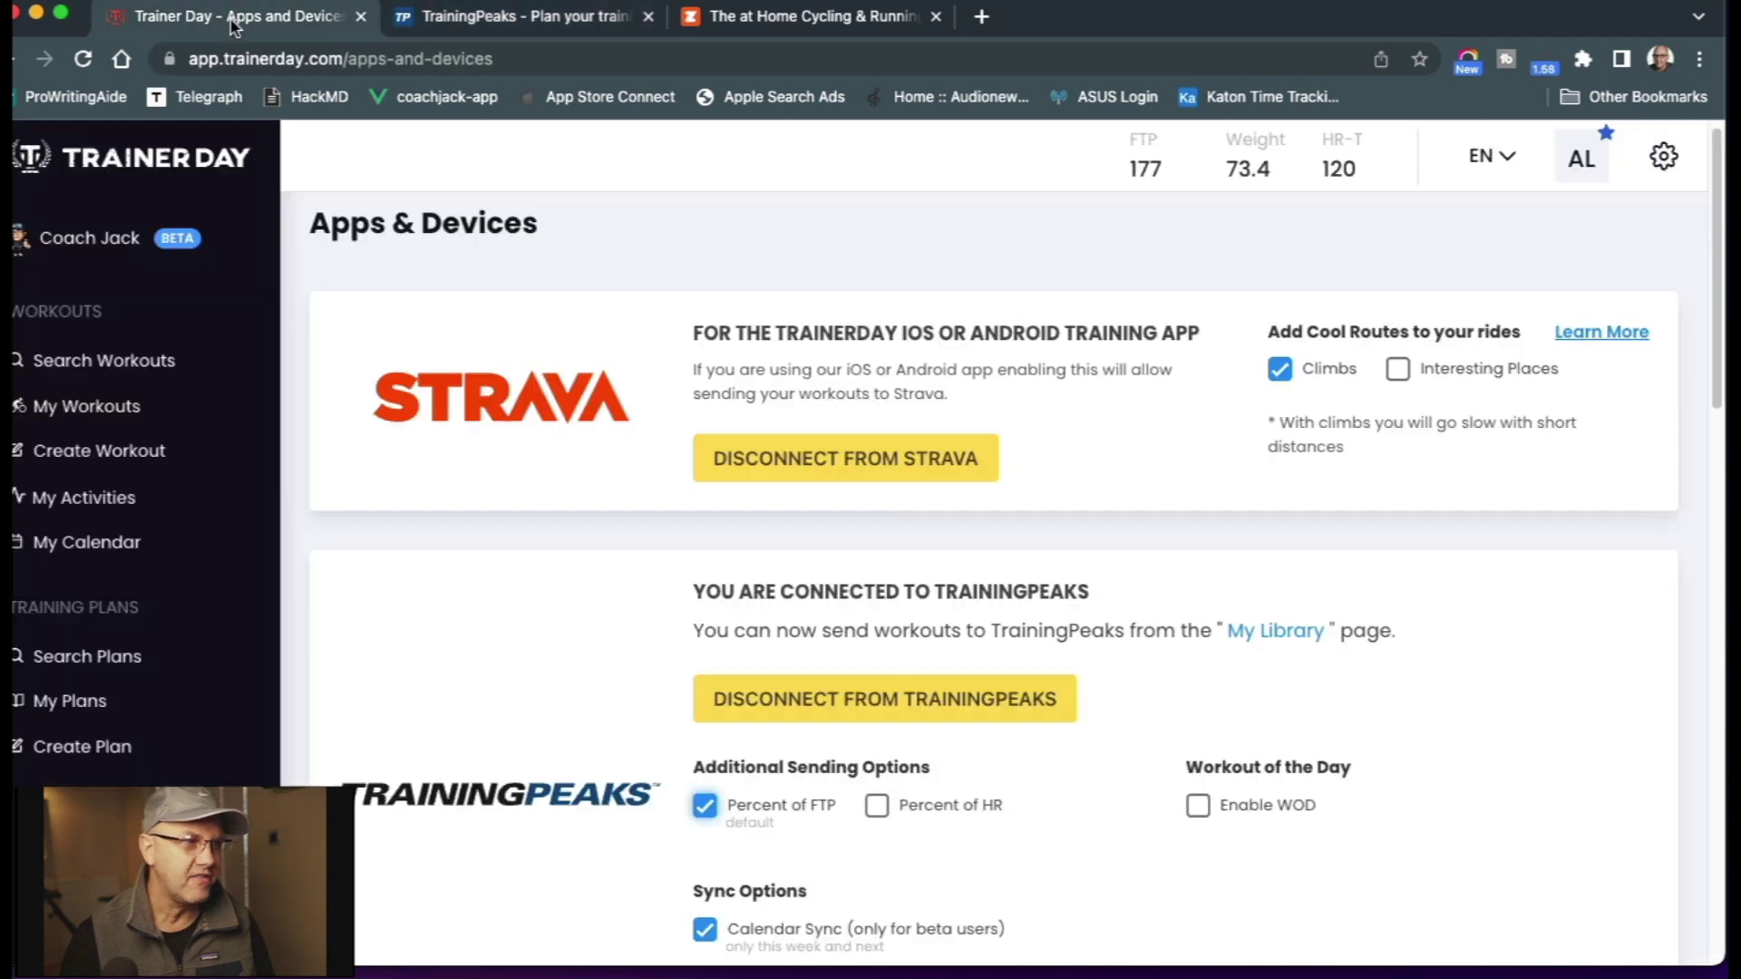
pyautogui.click(80, 562)
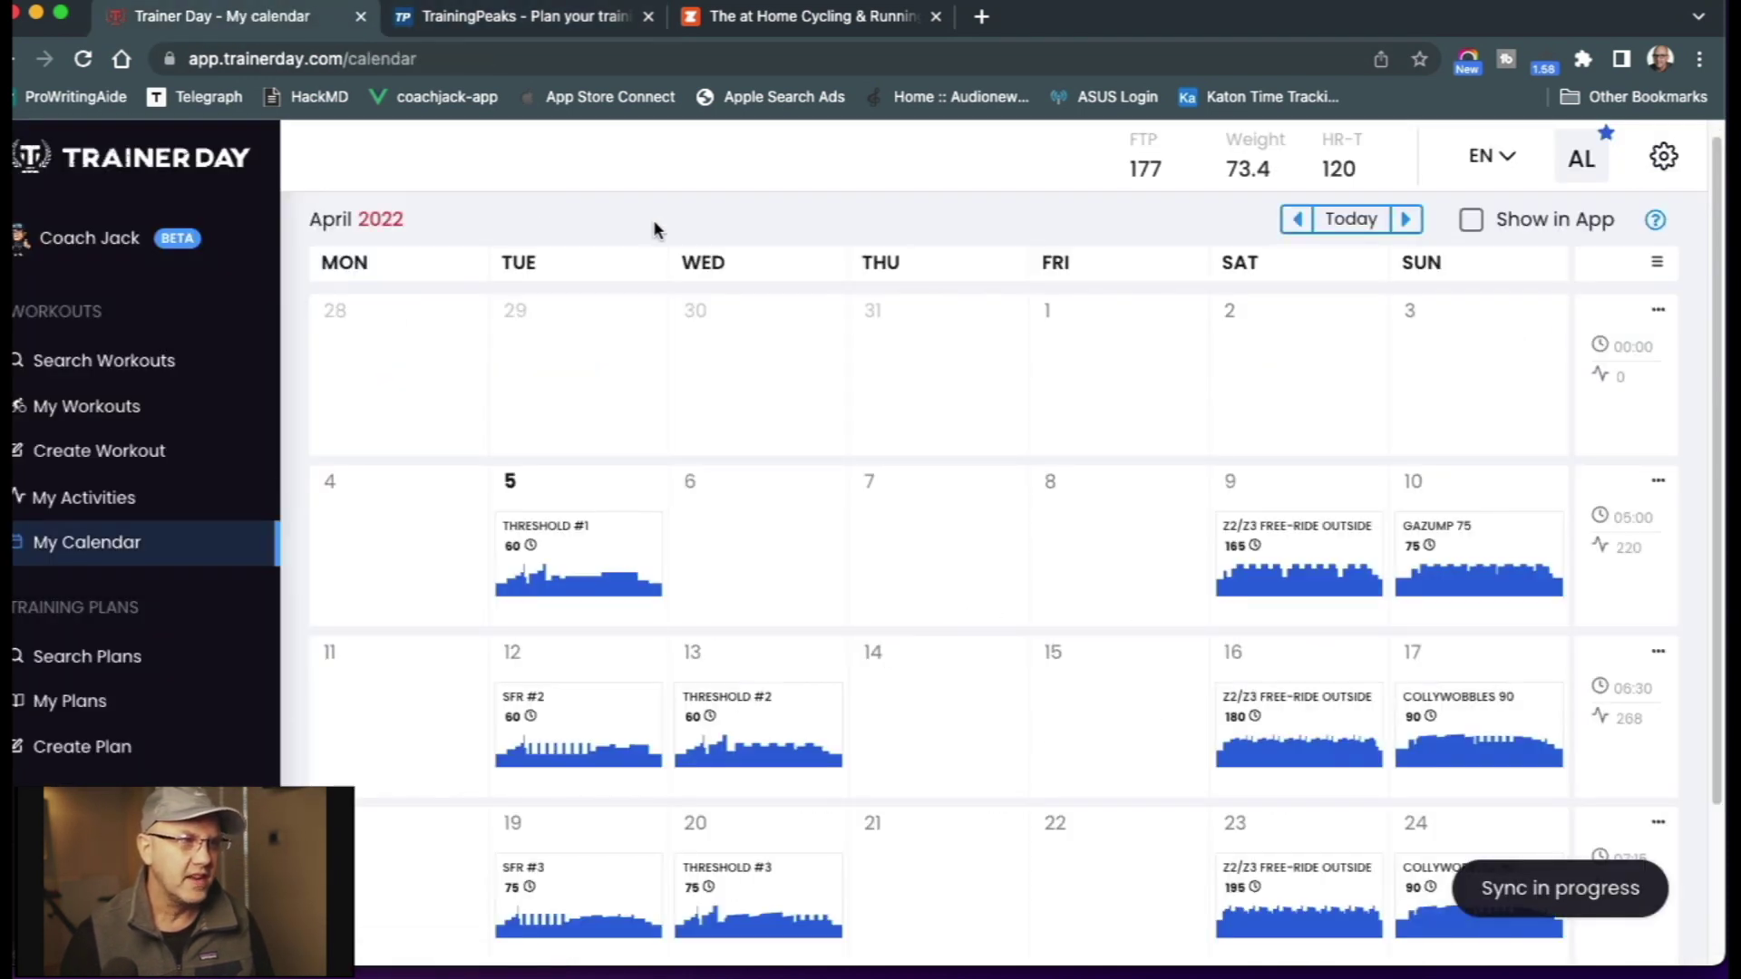
pyautogui.click(558, 34)
pyautogui.click(570, 60)
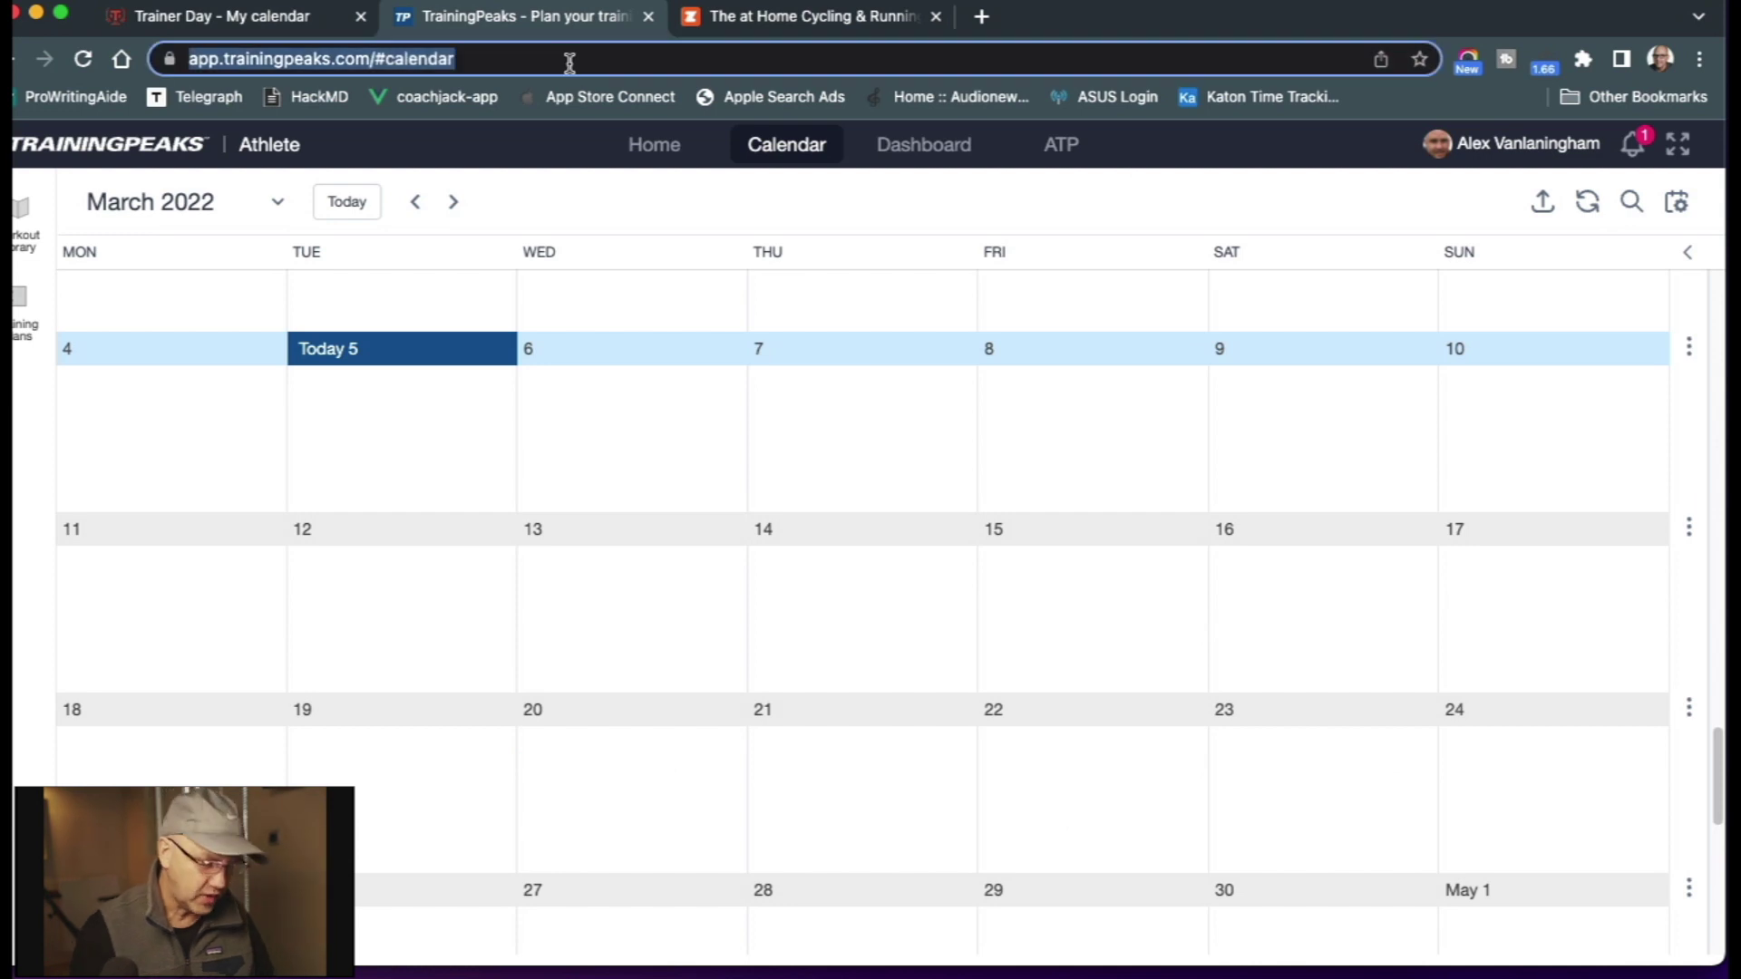
pyautogui.scroll(-1, 257, 444)
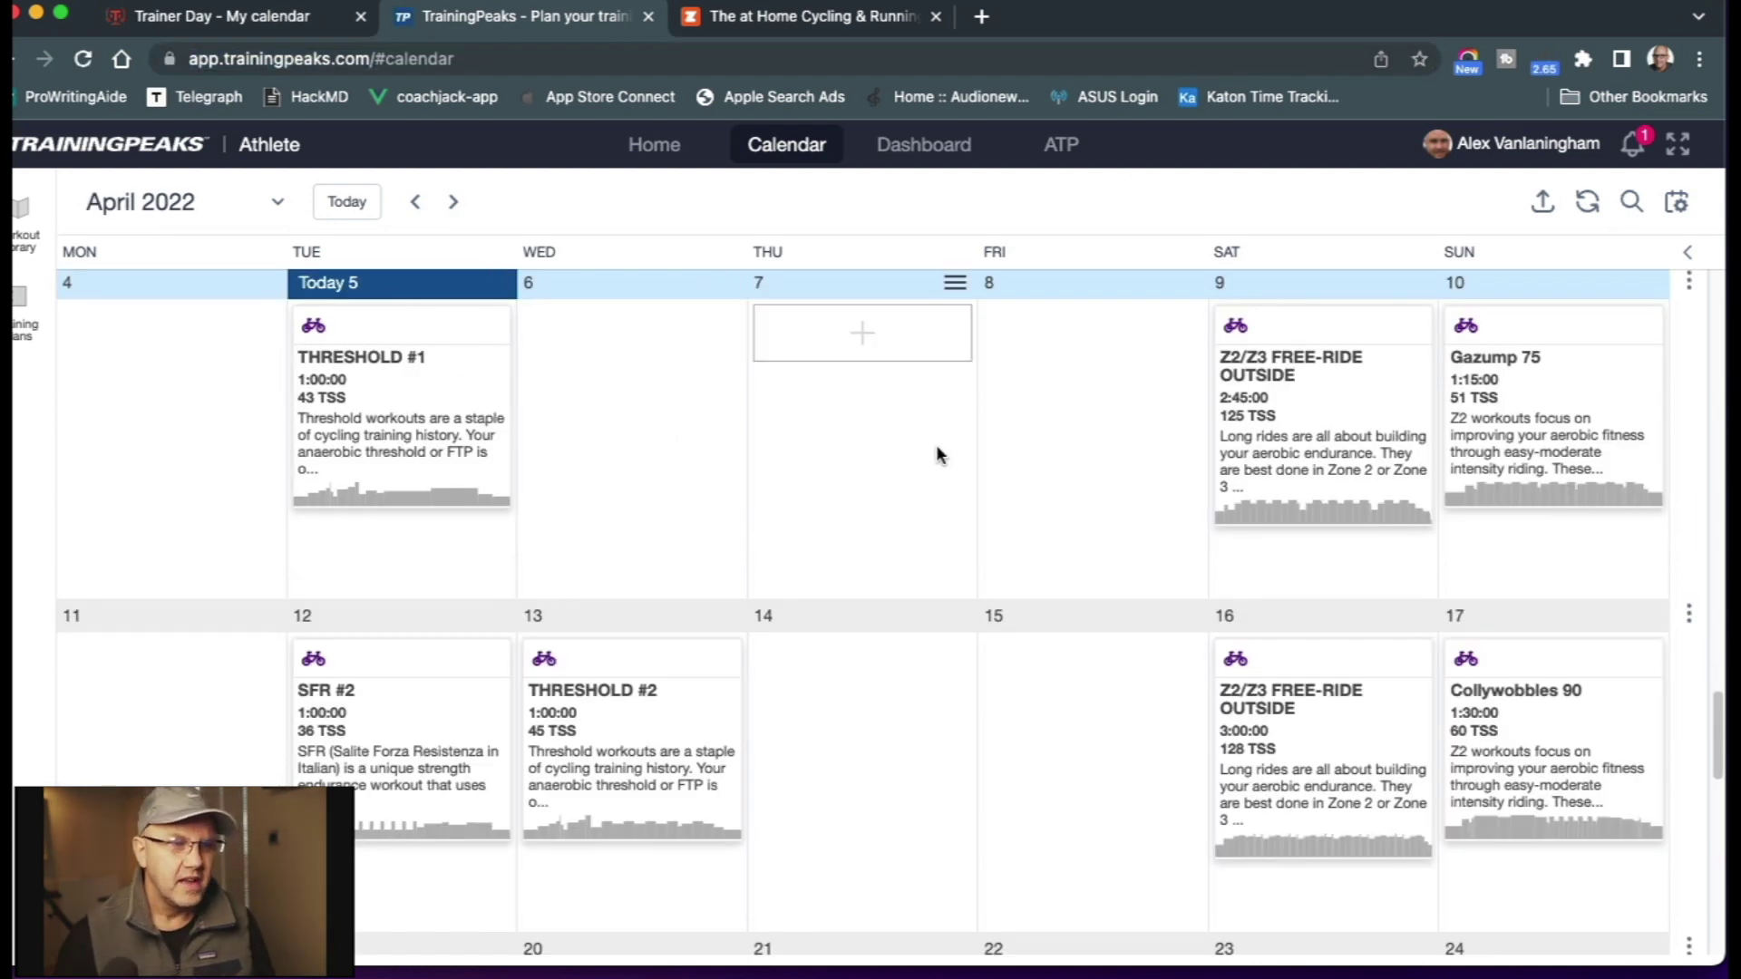
pyautogui.scroll(-3, 936, 444)
pyautogui.scroll(4, 463, 454)
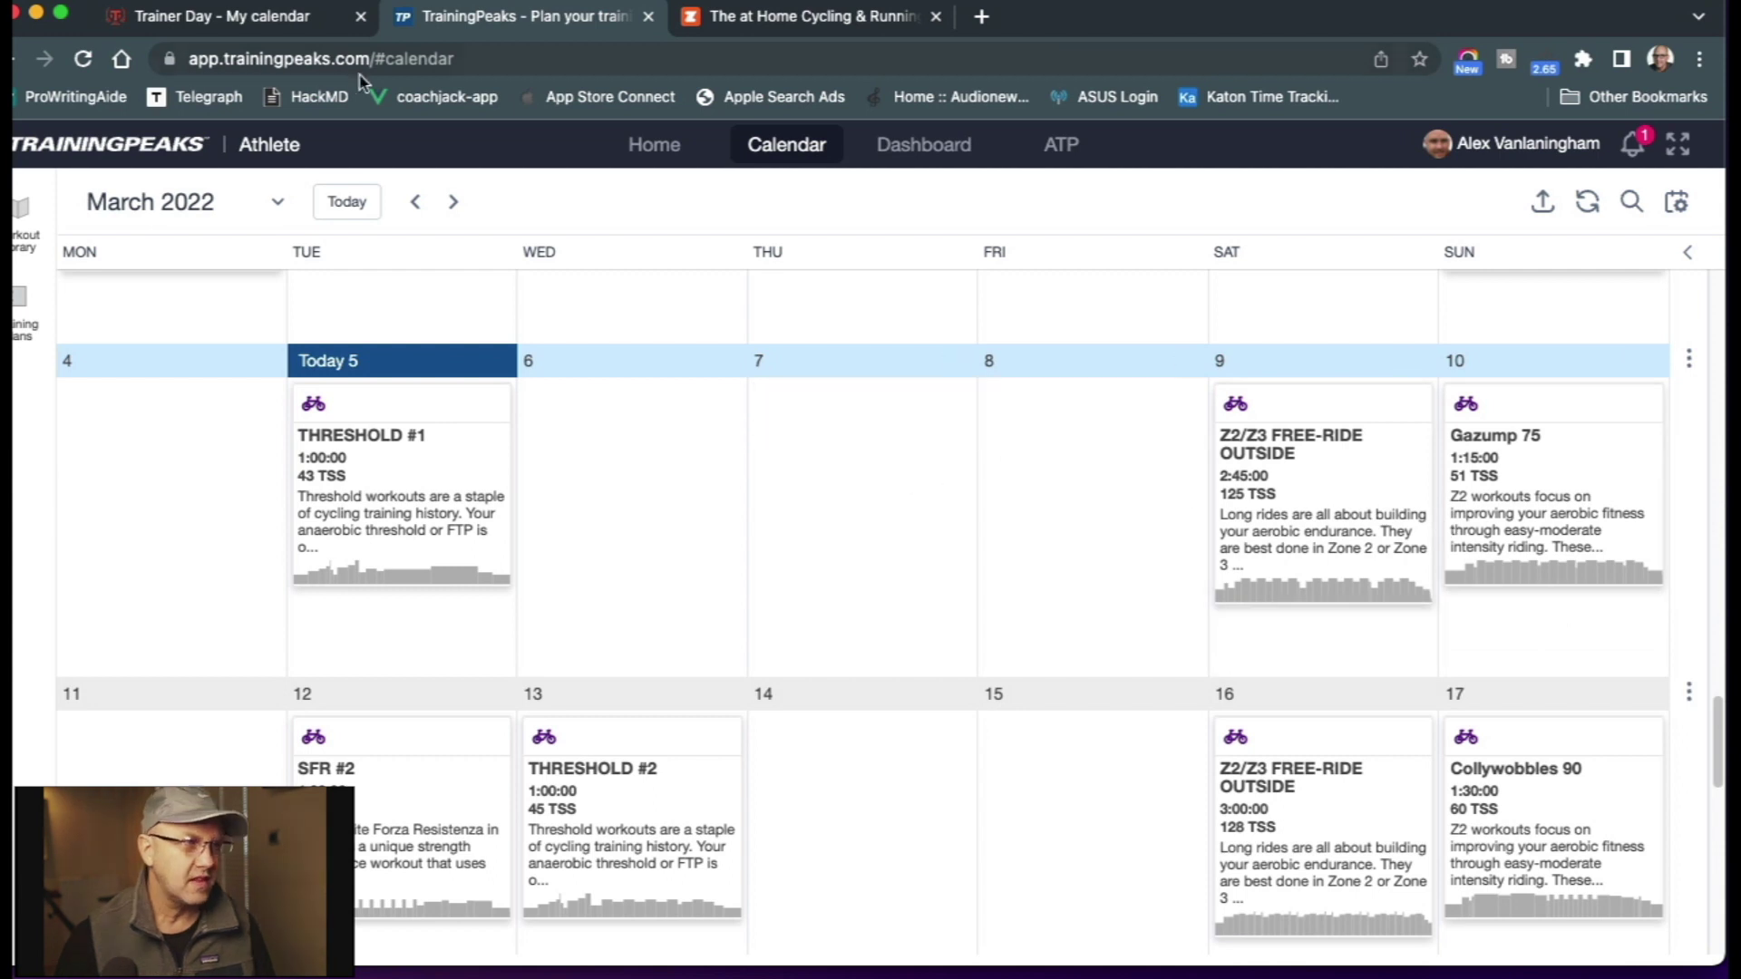
# - Compare both calendars, confirming Threshold #1 on Tuesday April 5 and matching weekend rides
pyautogui.click(272, 25)
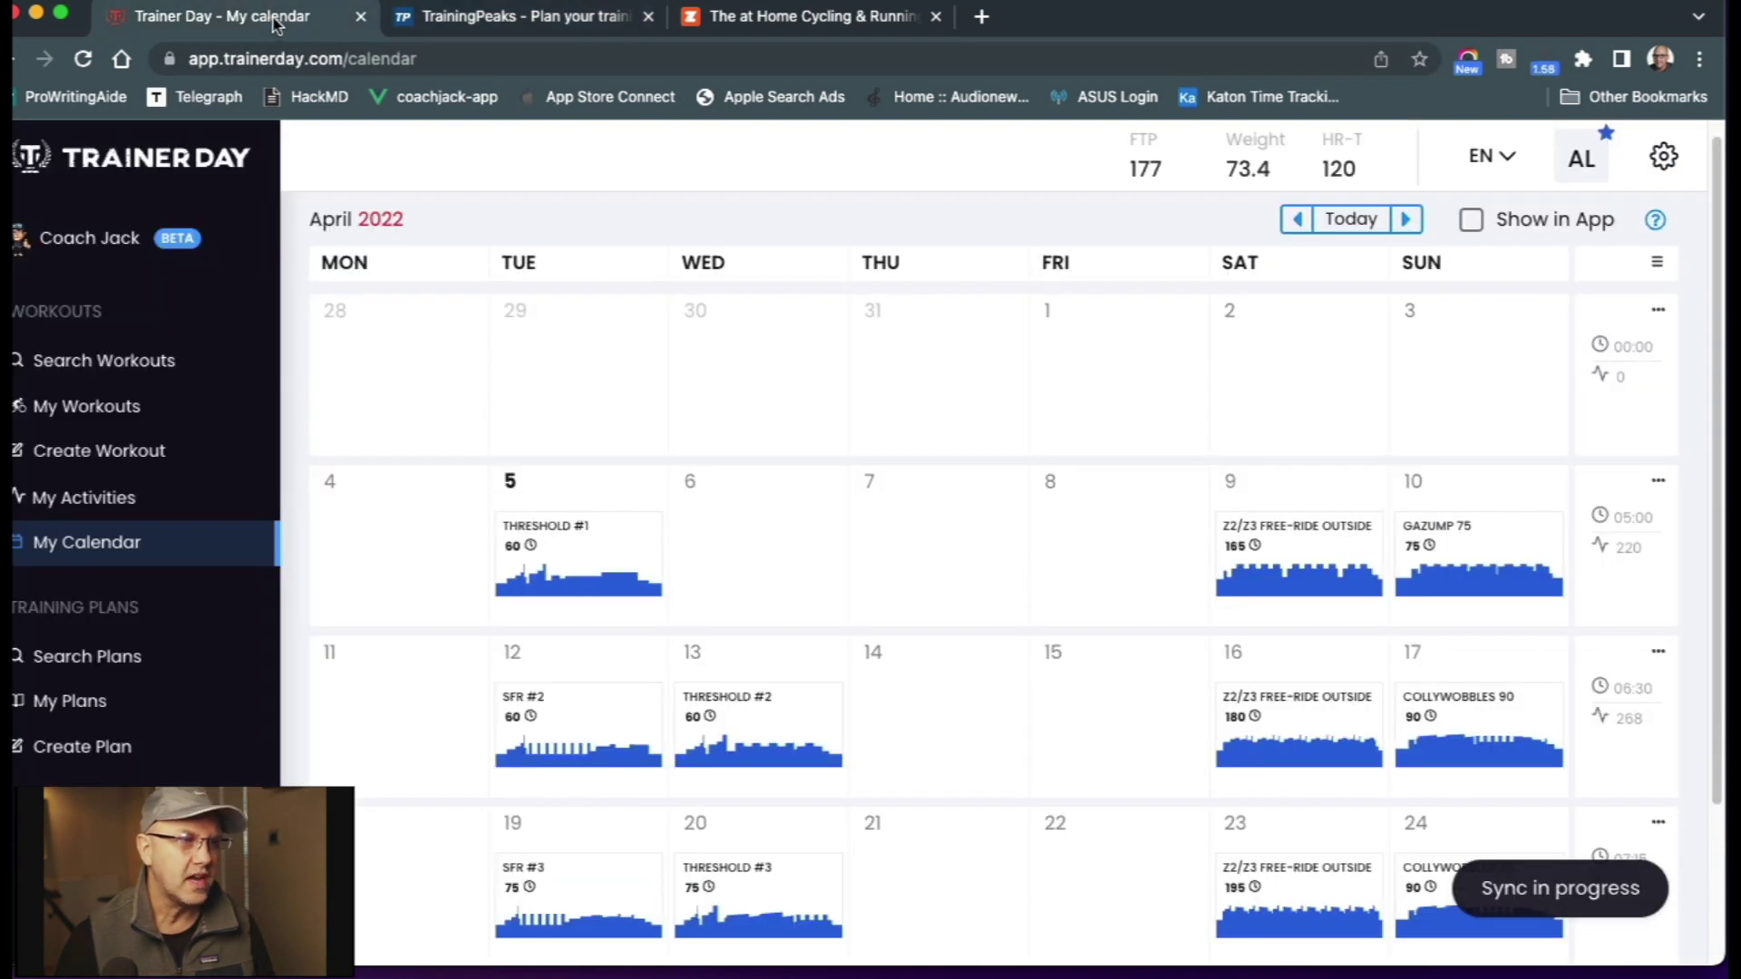
pyautogui.click(551, 18)
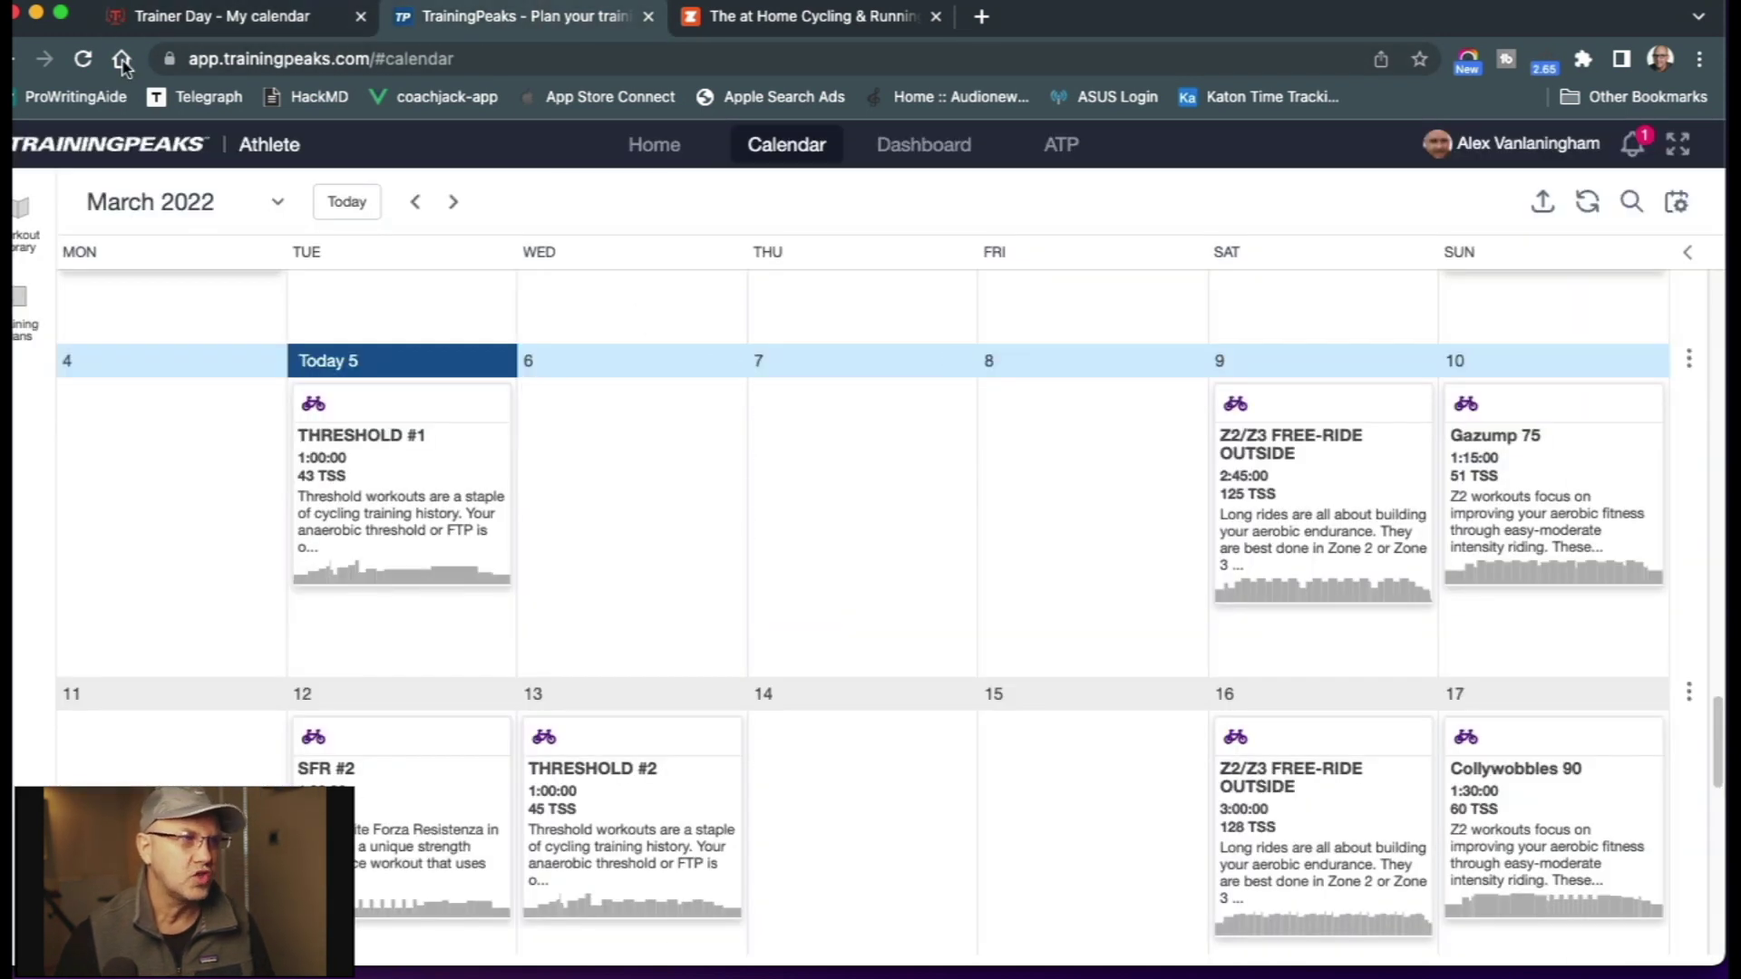
pyautogui.click(204, 20)
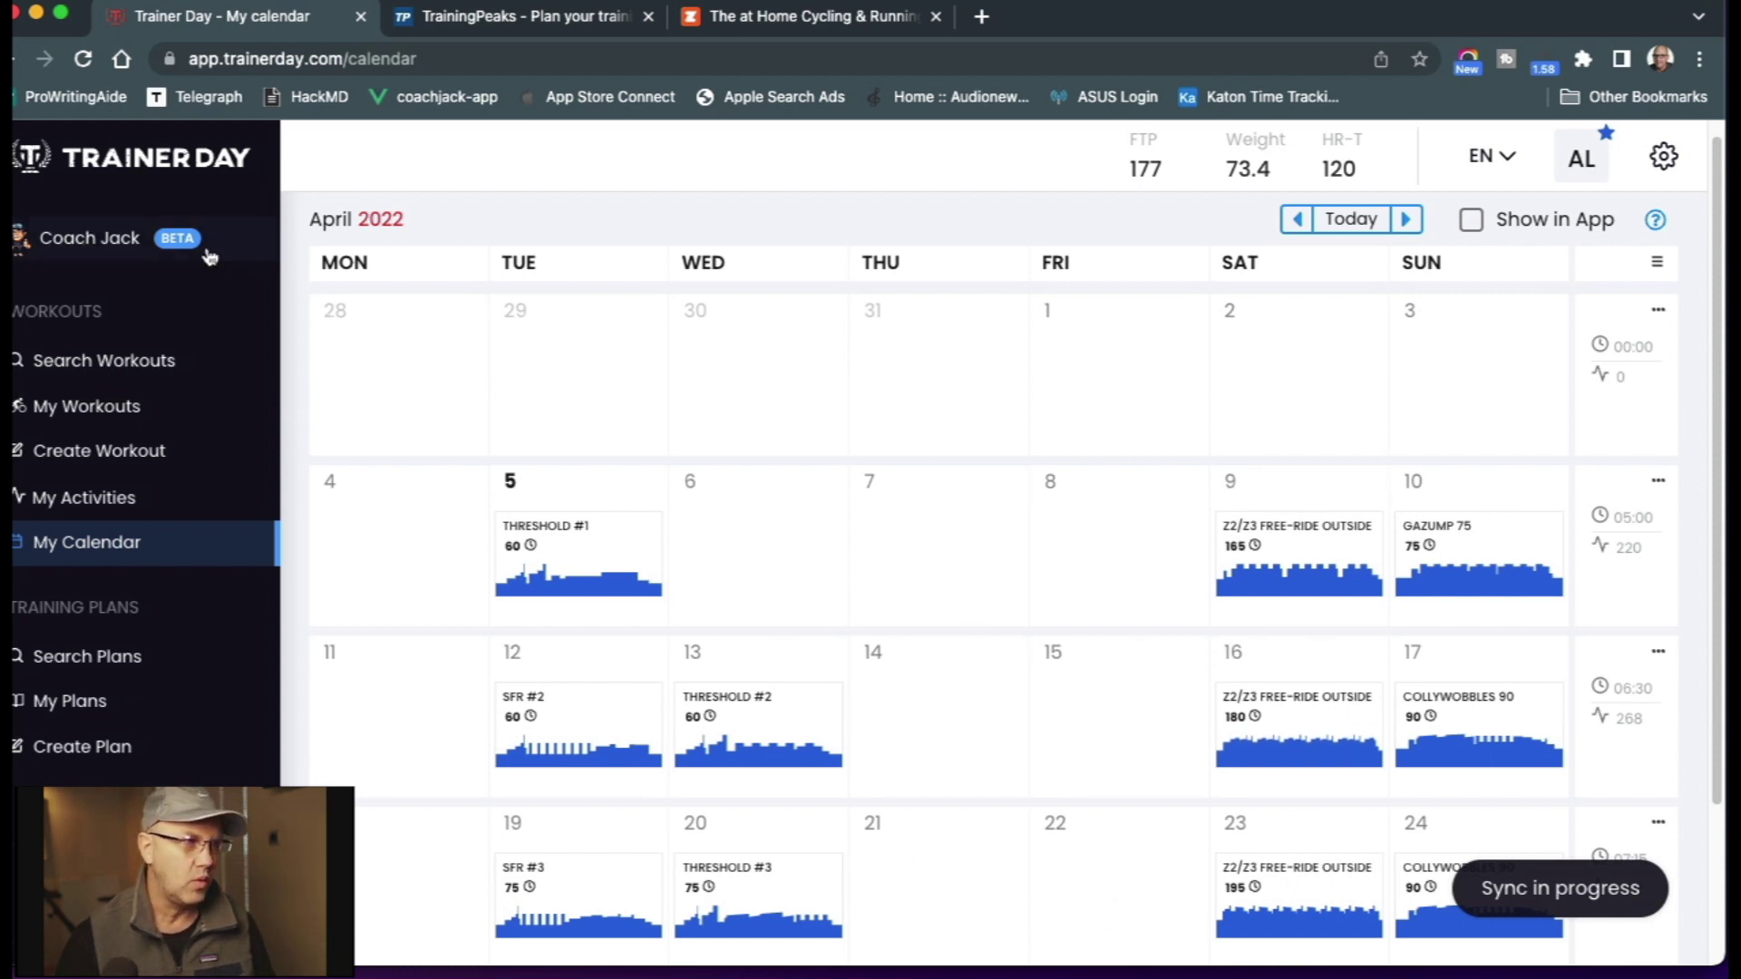
pyautogui.click(548, 18)
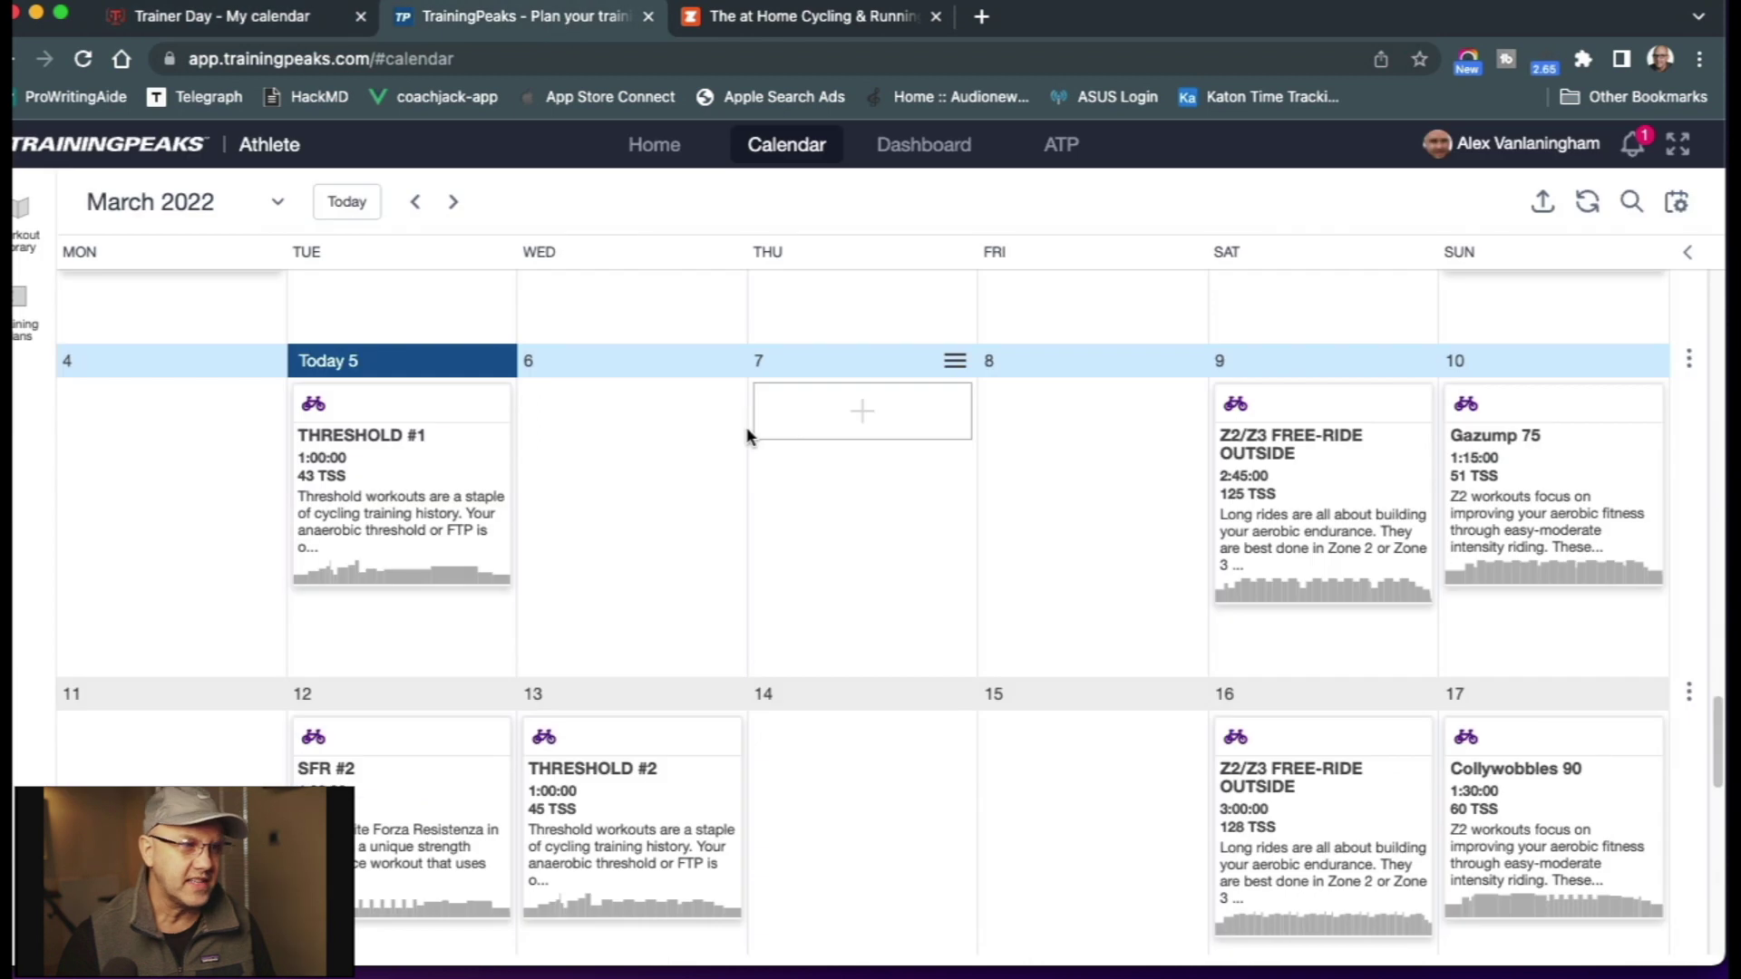
# - Confirm Zwift's Connections page shows TrainingPeaks connected, then bring the Zwift app forward
pyautogui.click(845, 12)
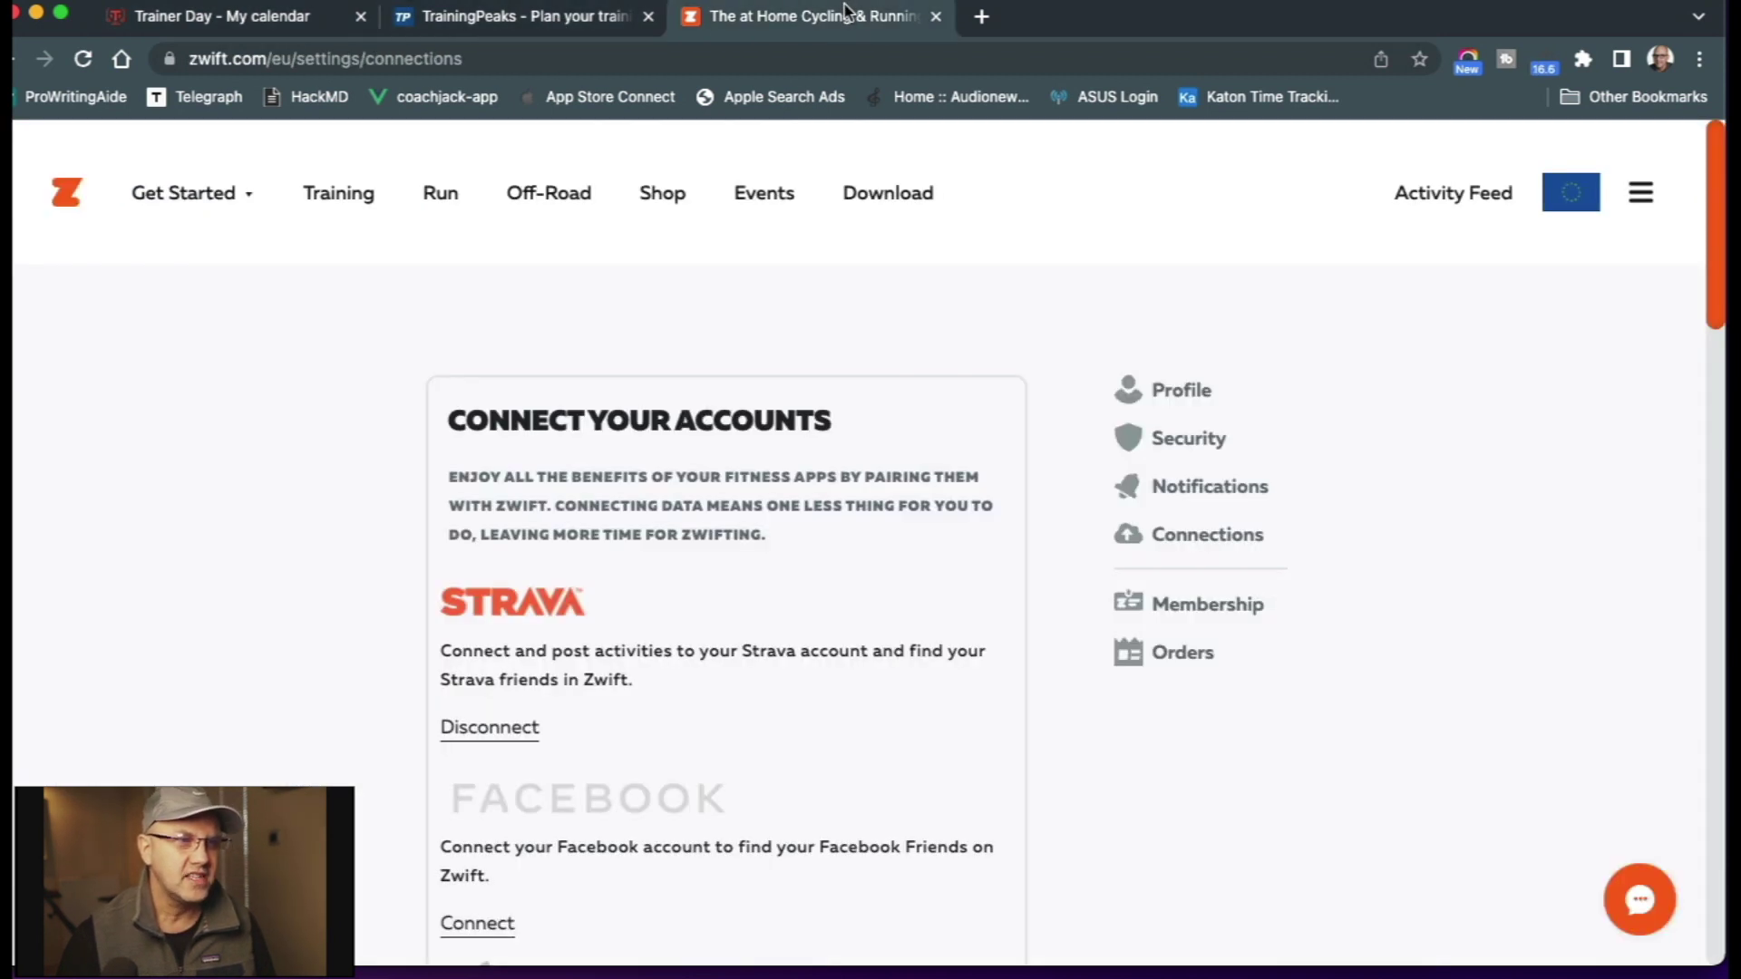
pyautogui.click(1640, 192)
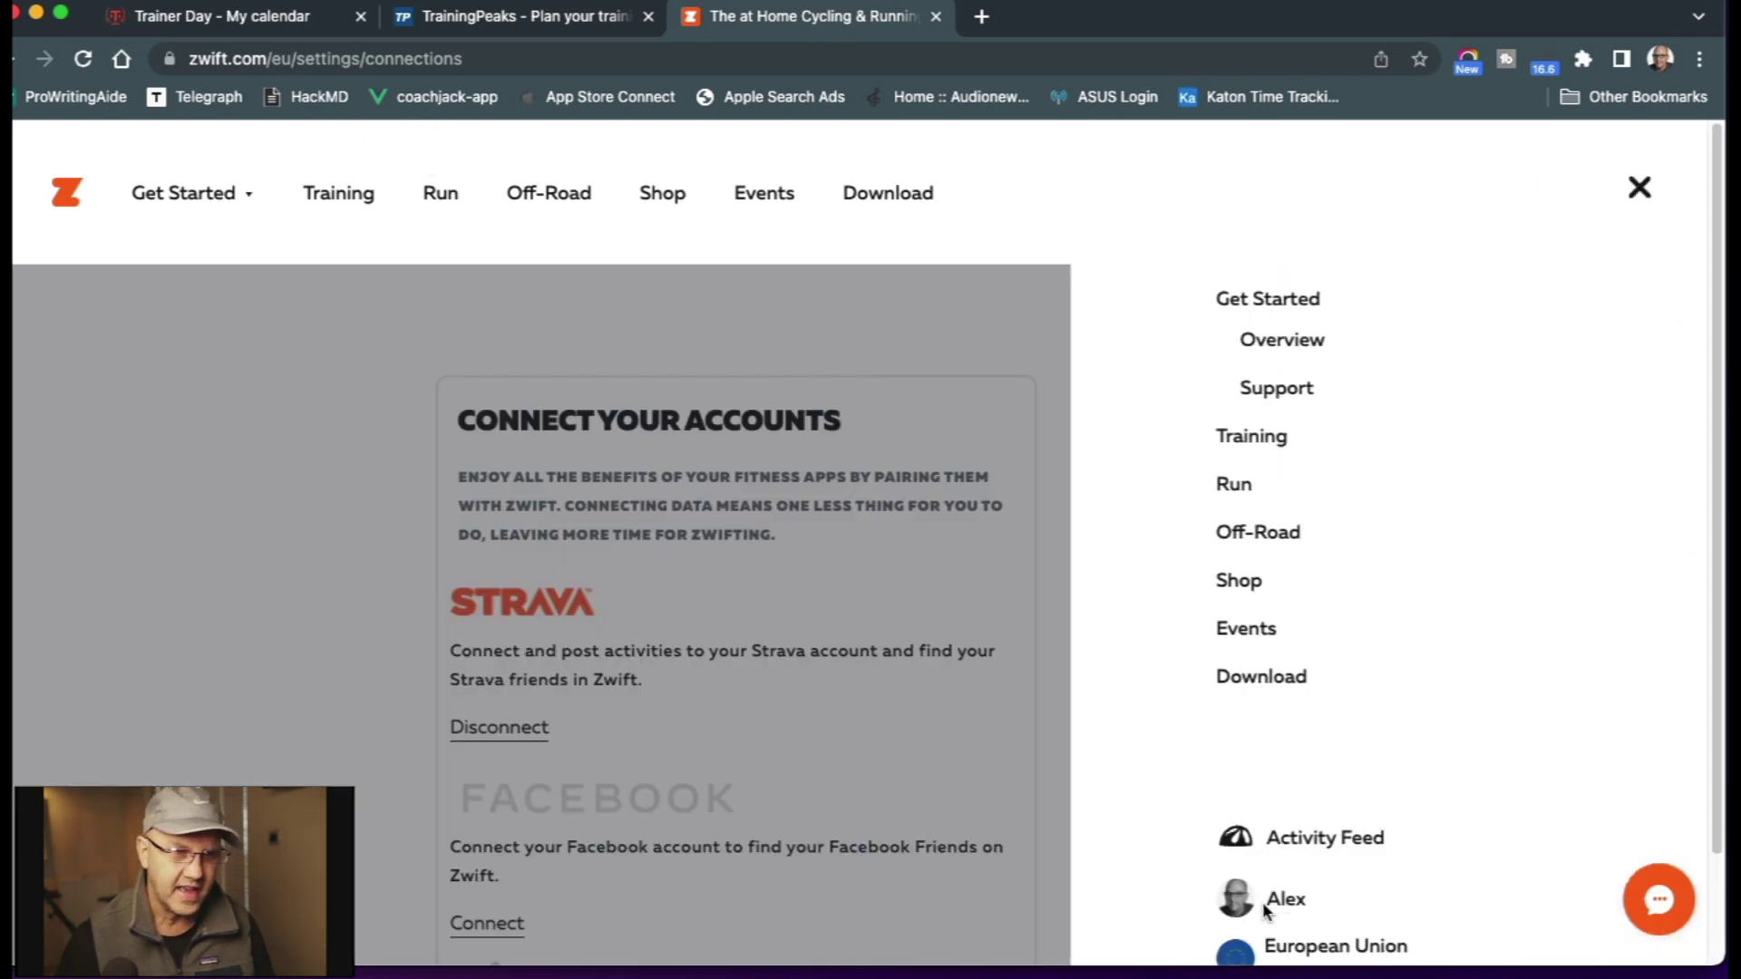
pyautogui.click(952, 753)
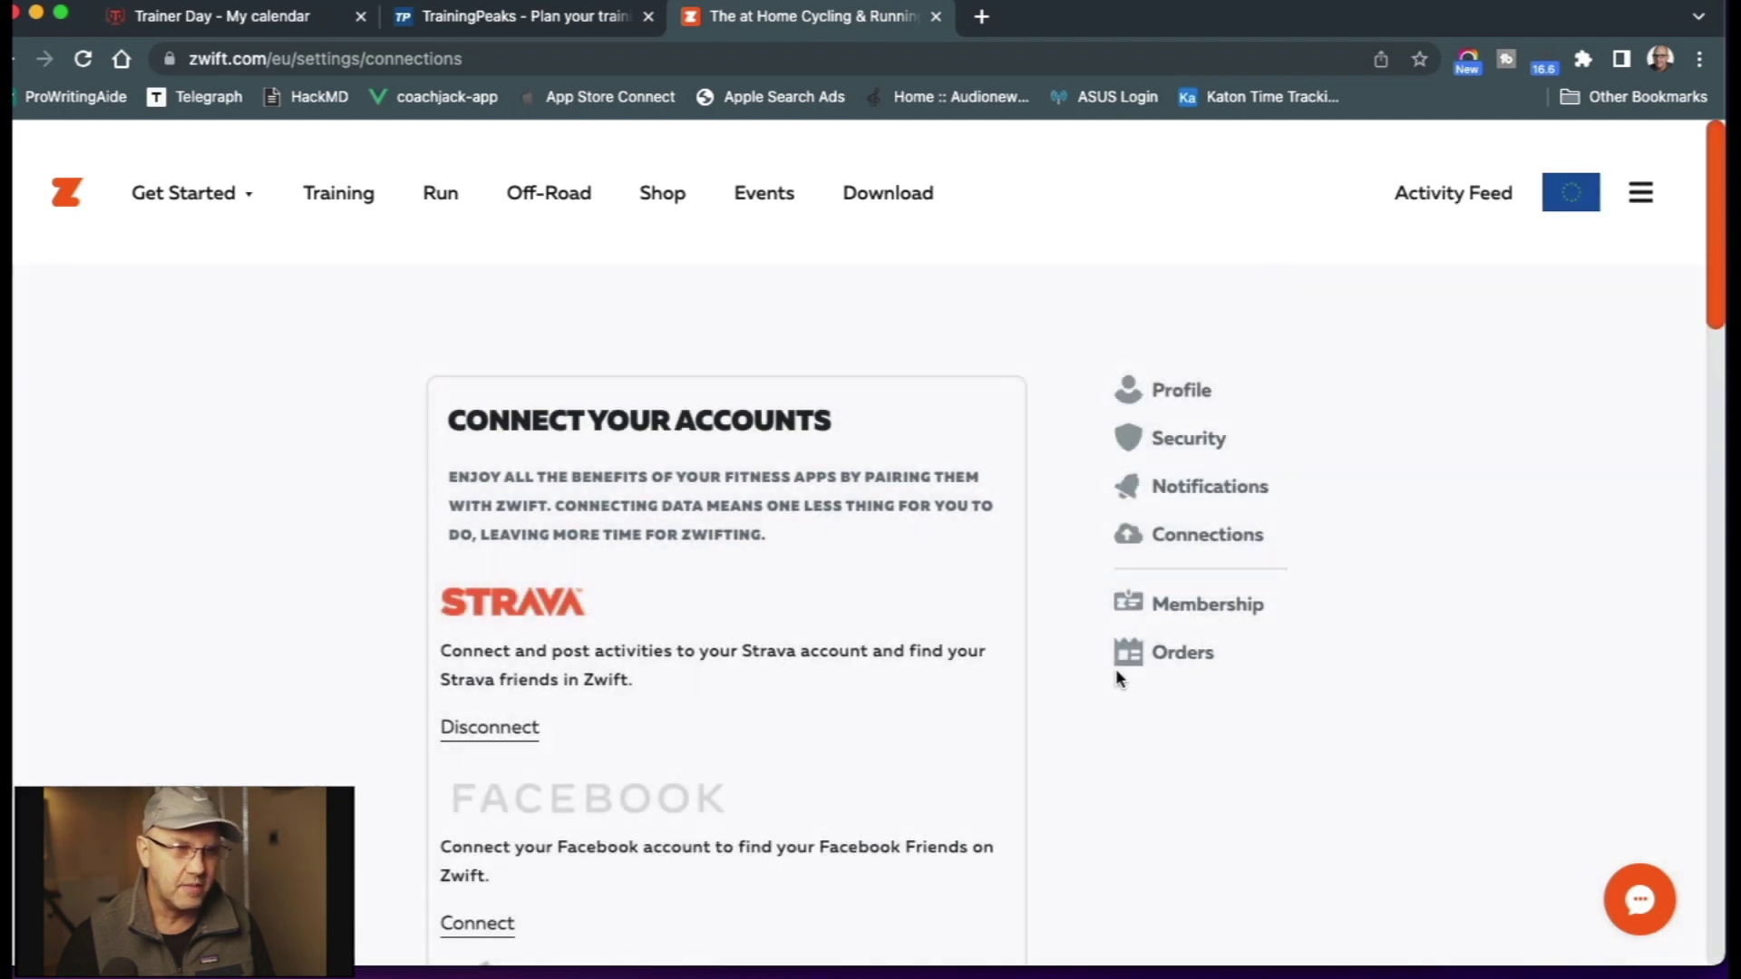
pyautogui.scroll(-5, 921, 591)
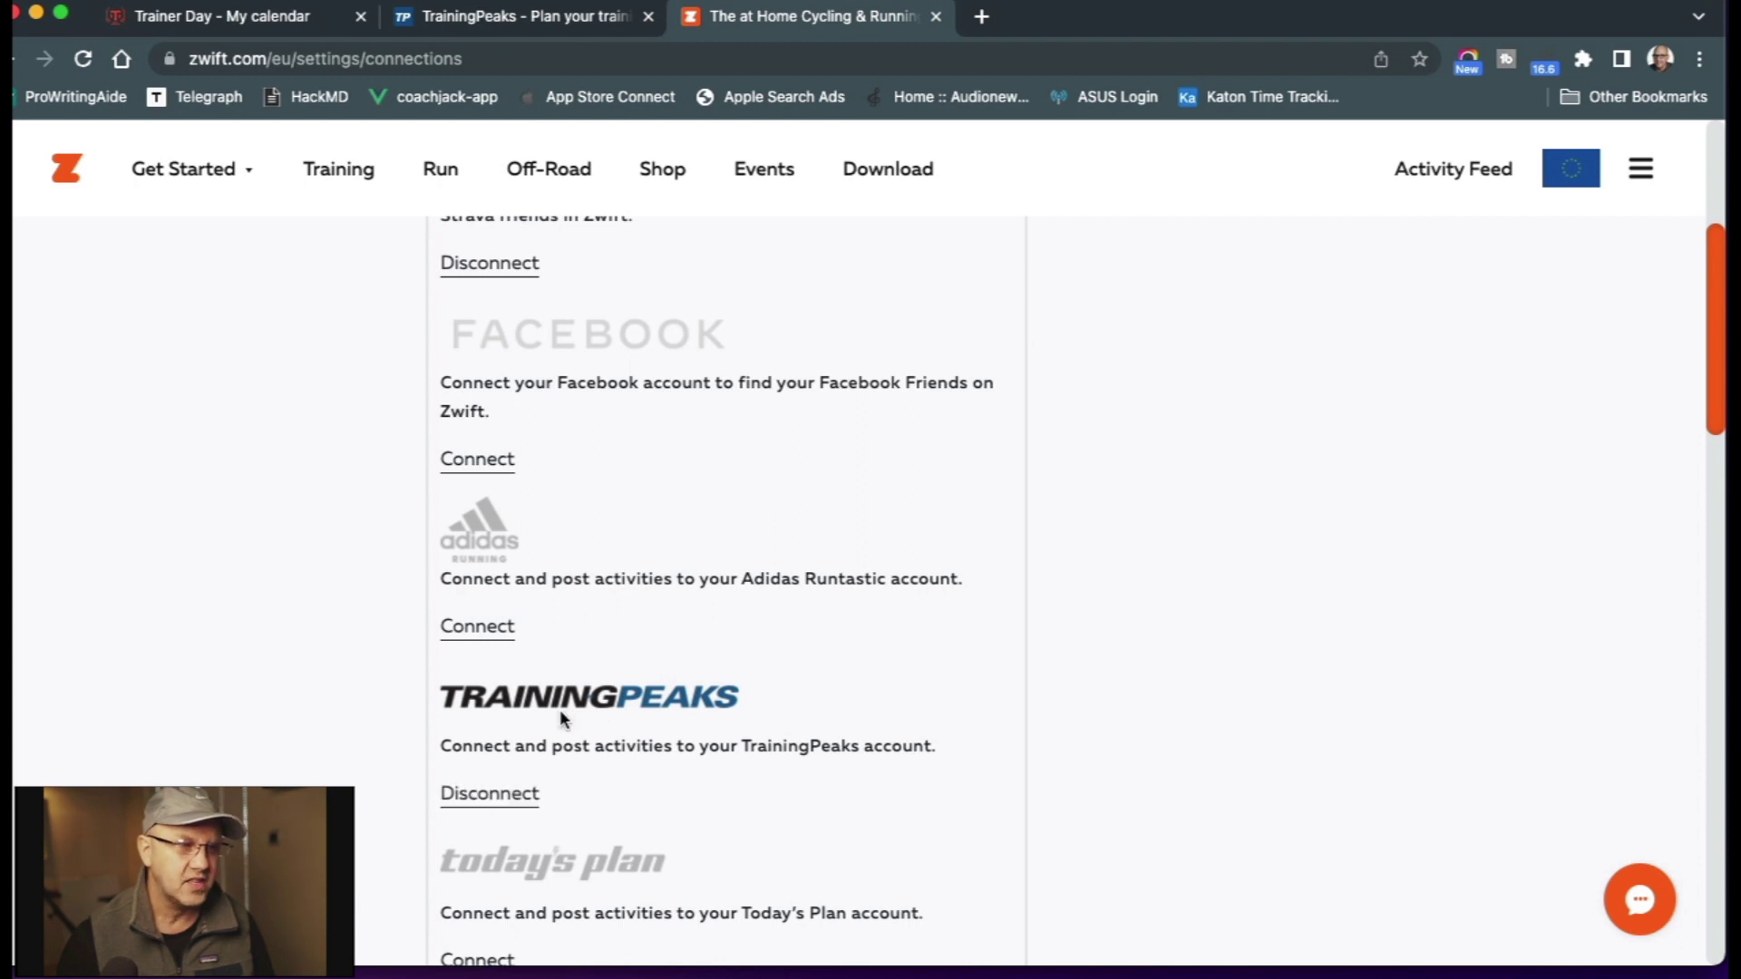
pyautogui.press('super+Tab')
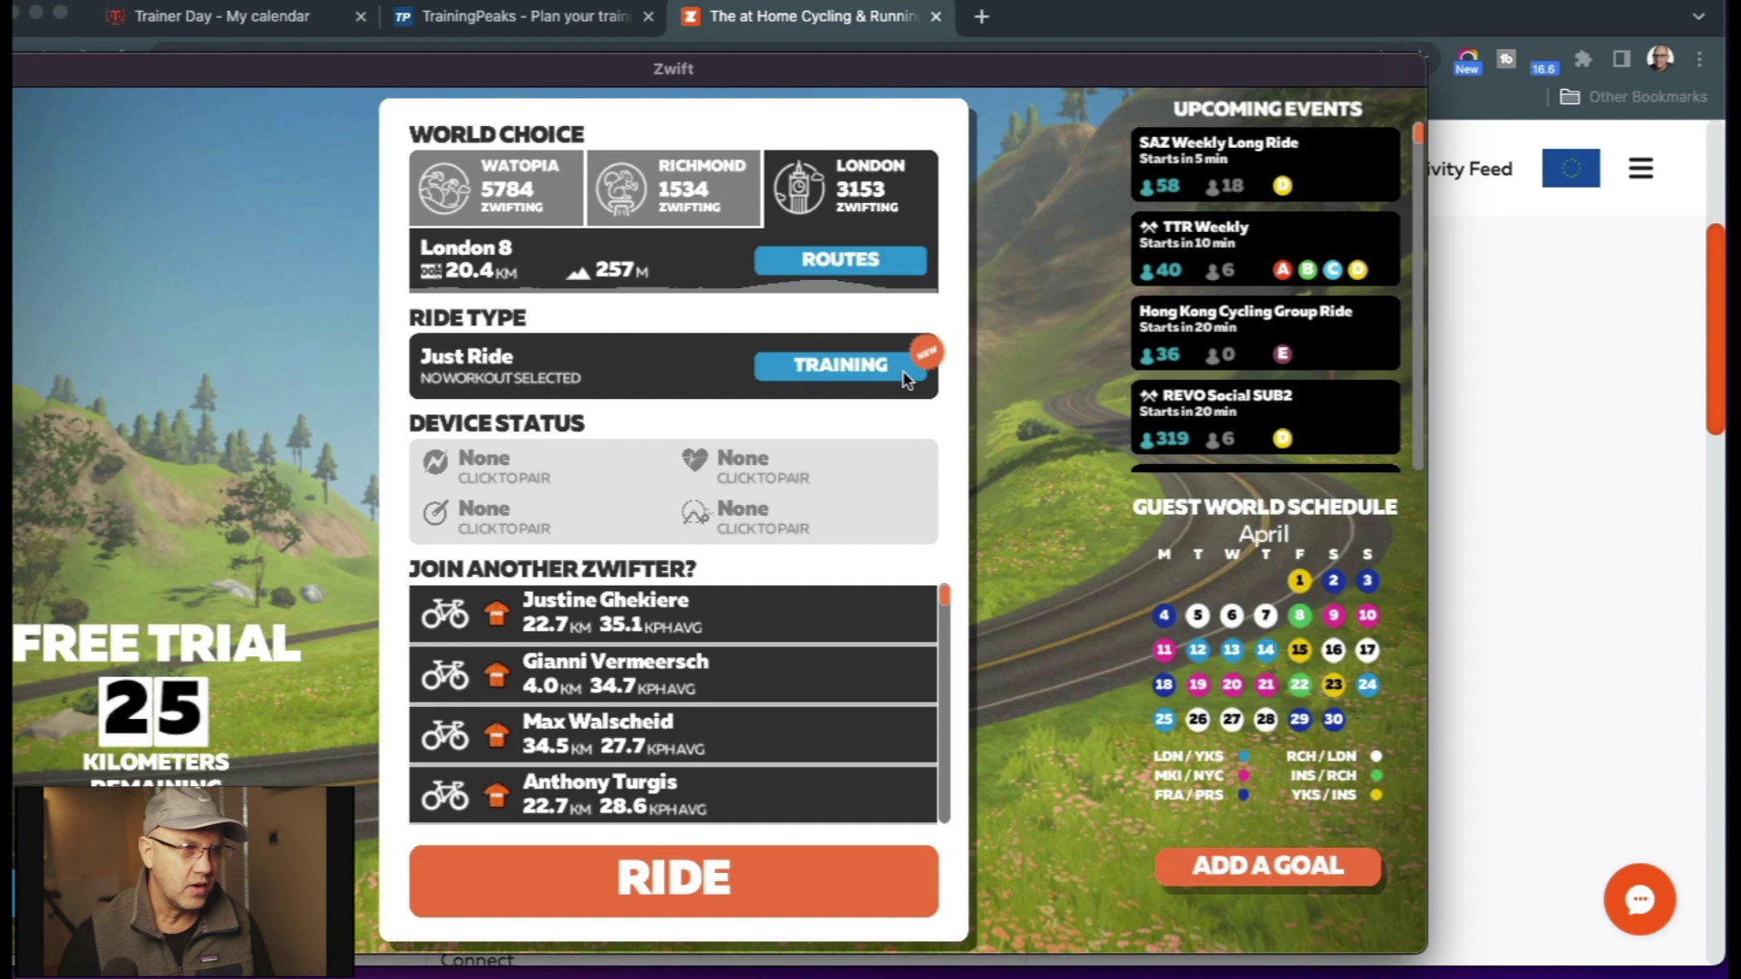
# - Open Zwift's Training list showing THRESHOLD #1 under TrainingPeaks Custom Workouts
pyautogui.click(848, 365)
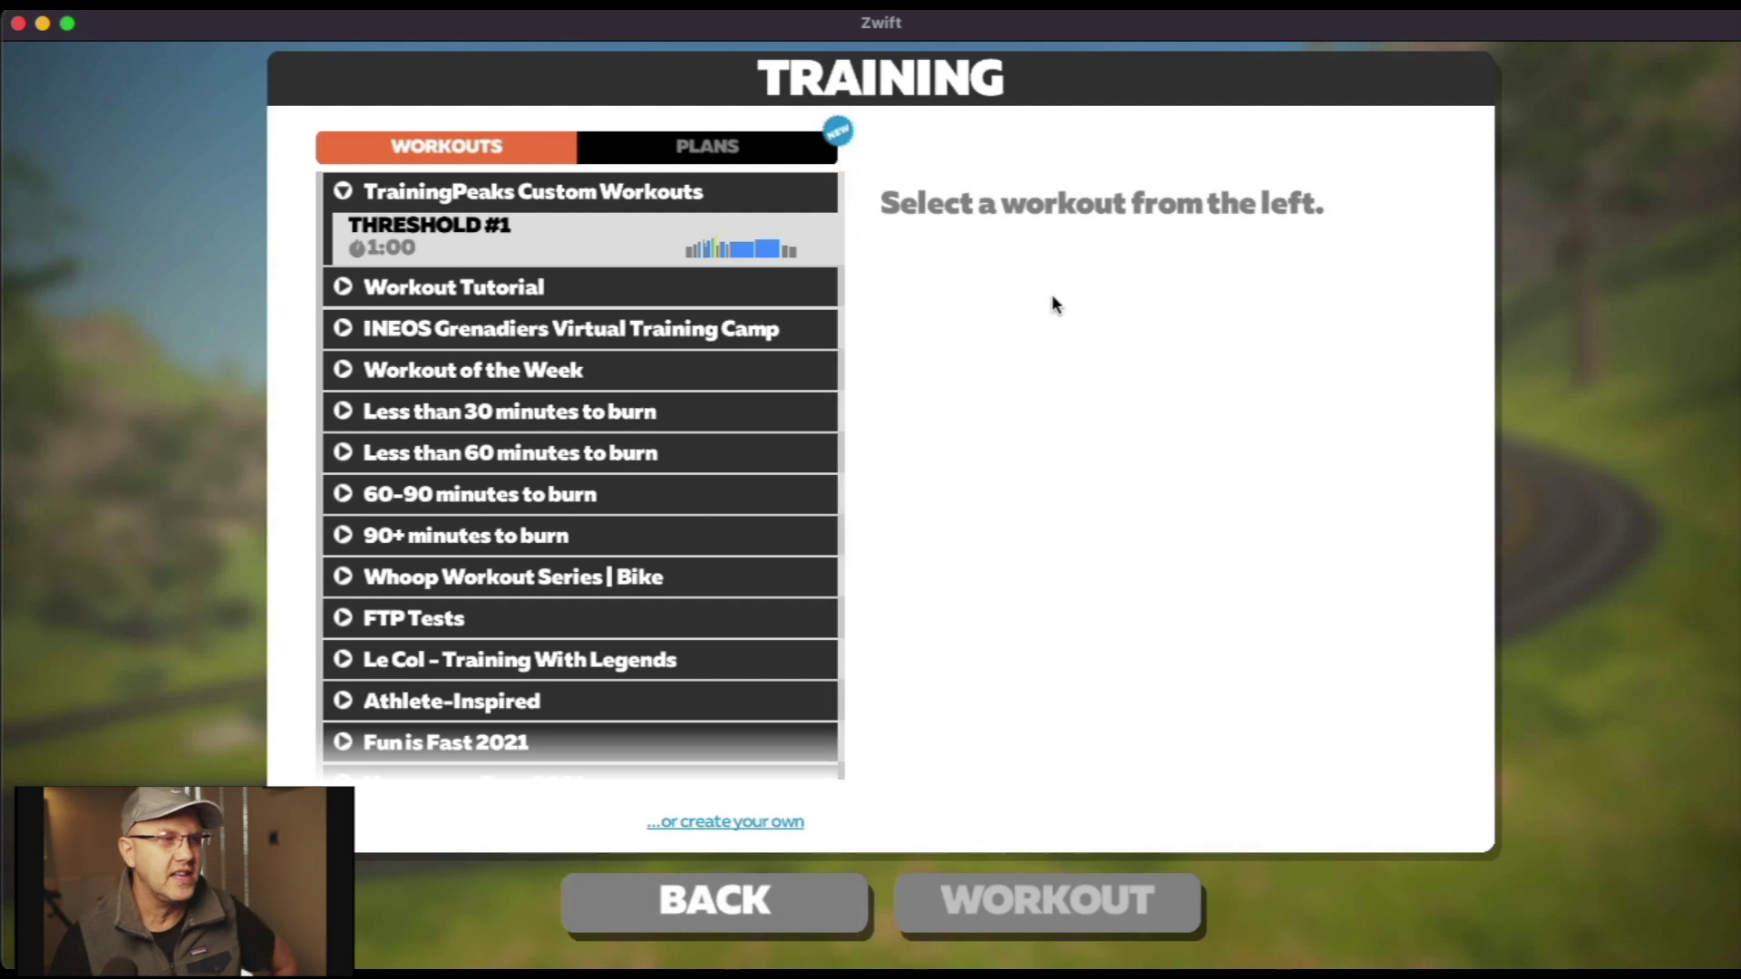
pyautogui.click(1704, 4)
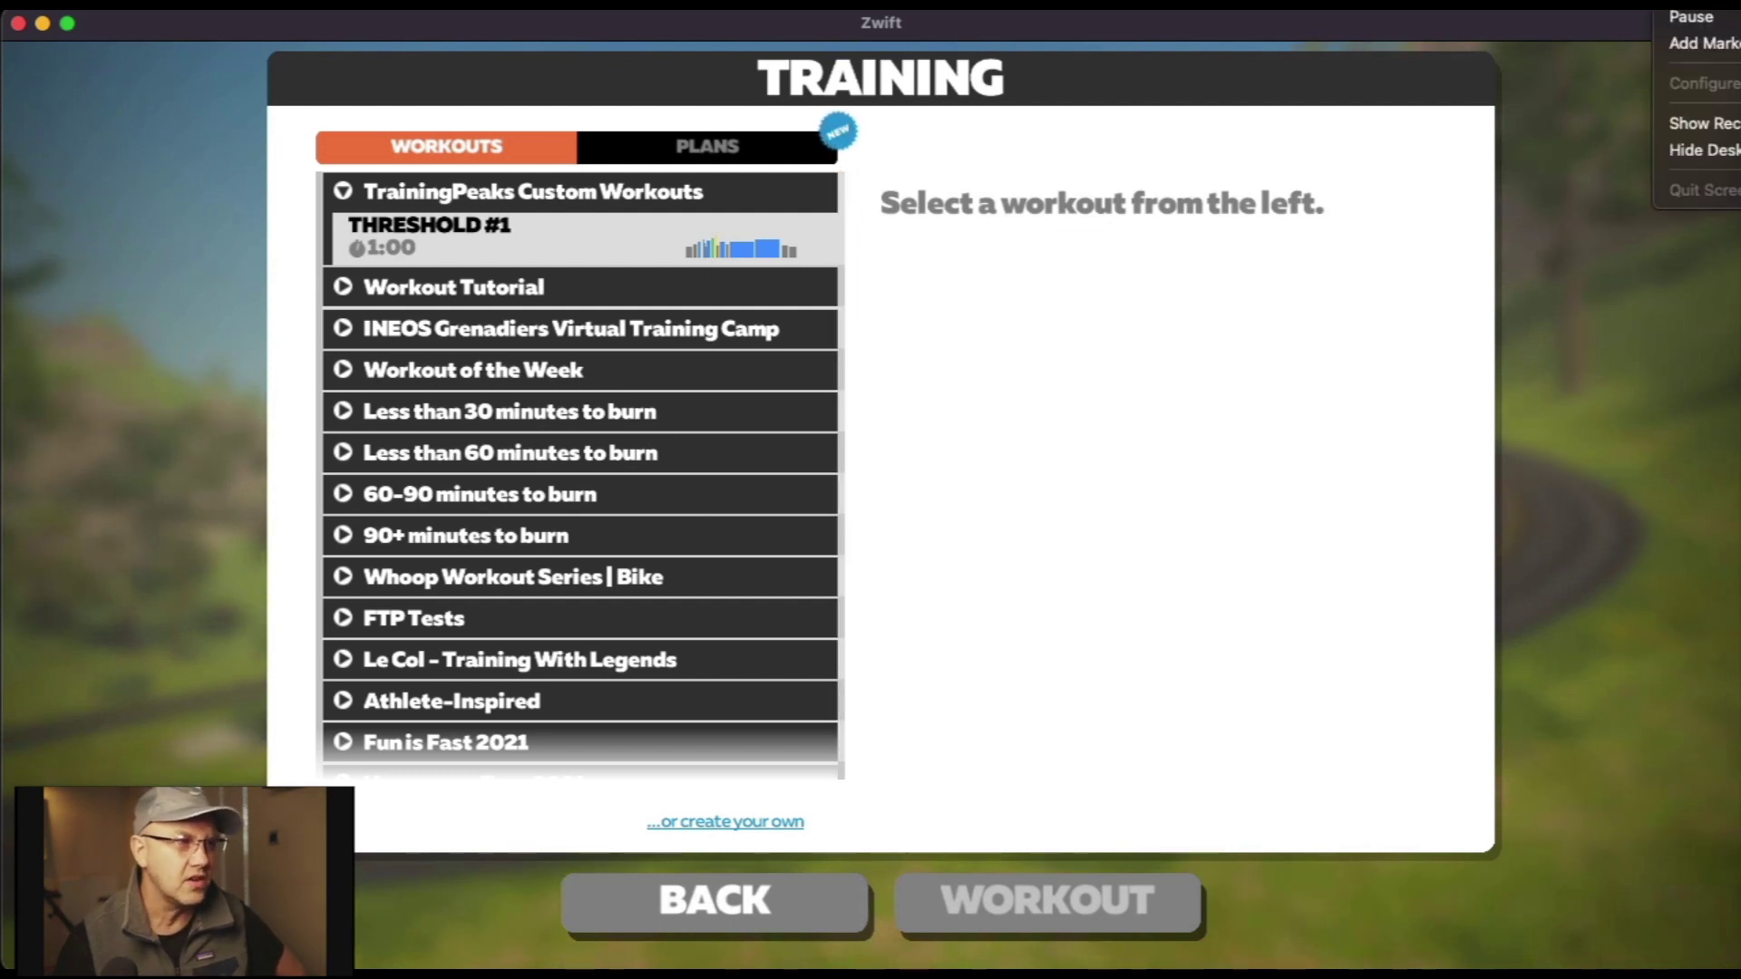